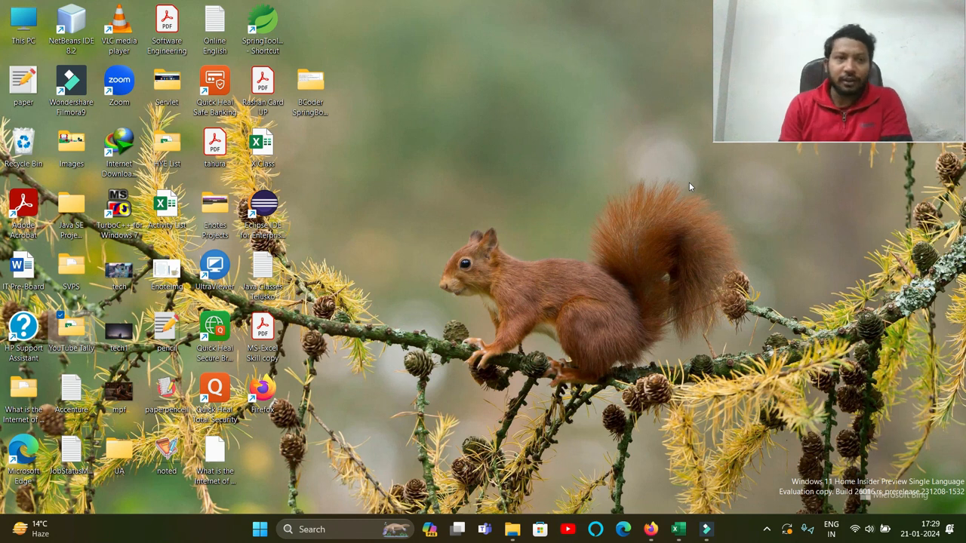
# - Switch to the Cash Book workbook and select the closing balance cell K19 on the December sheet
pyautogui.moveTo(678, 529)
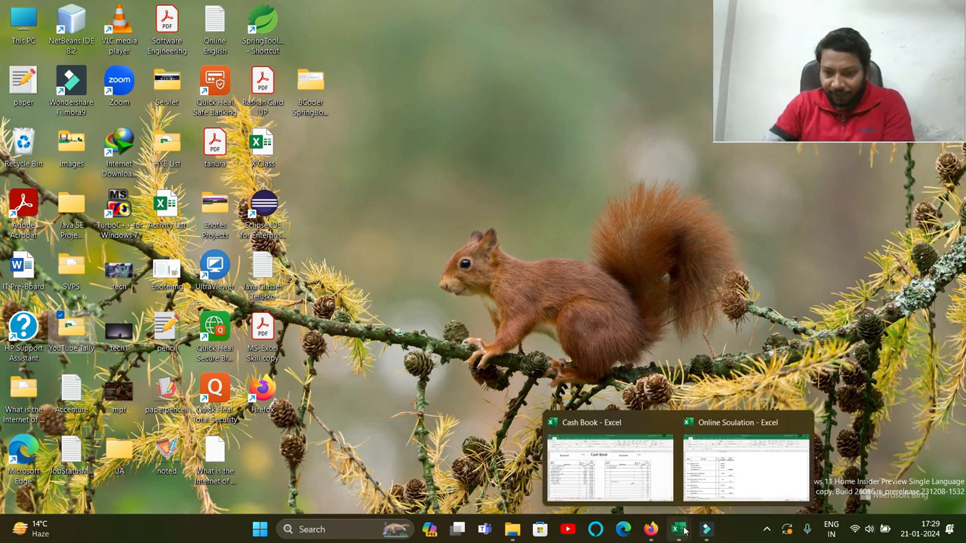
pyautogui.click(645, 473)
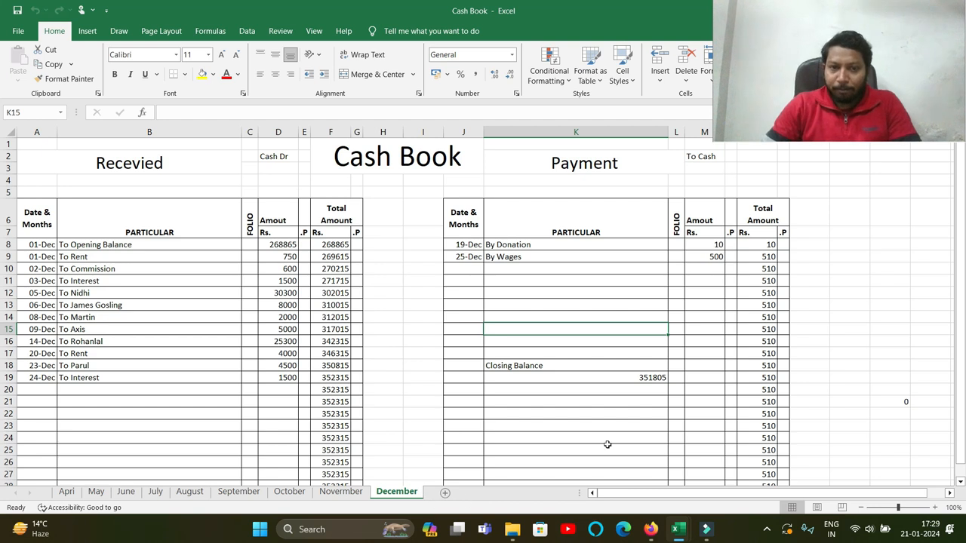
pyautogui.click(661, 379)
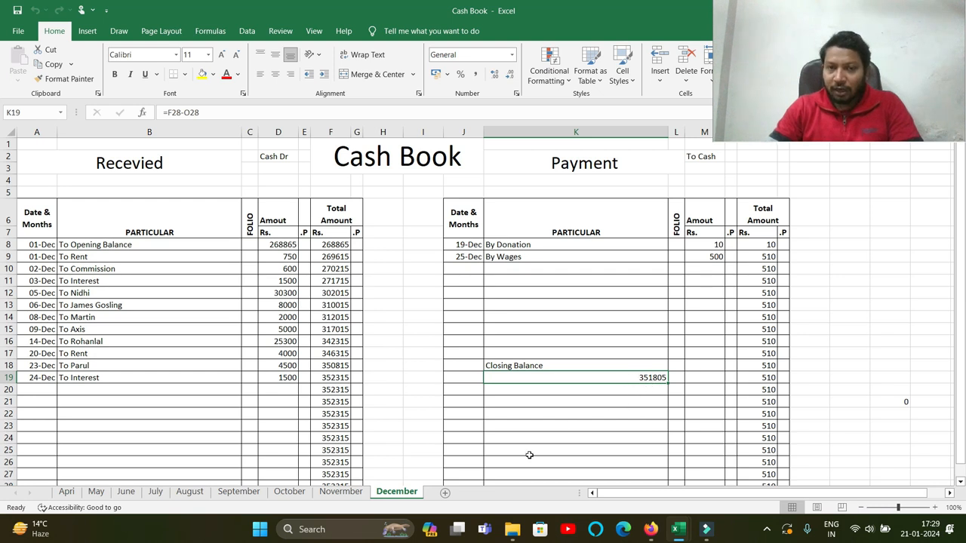
pyautogui.rightClick(400, 493)
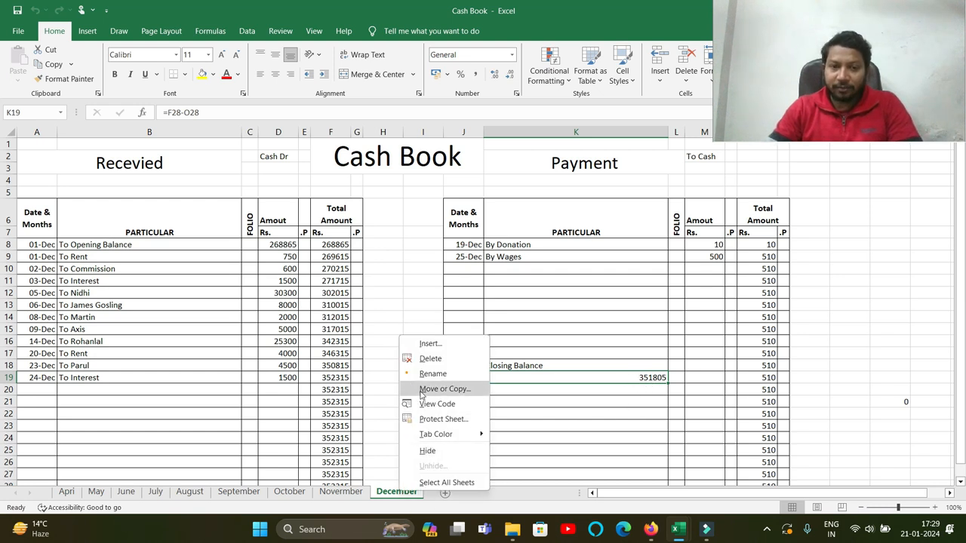
pyautogui.click(658, 381)
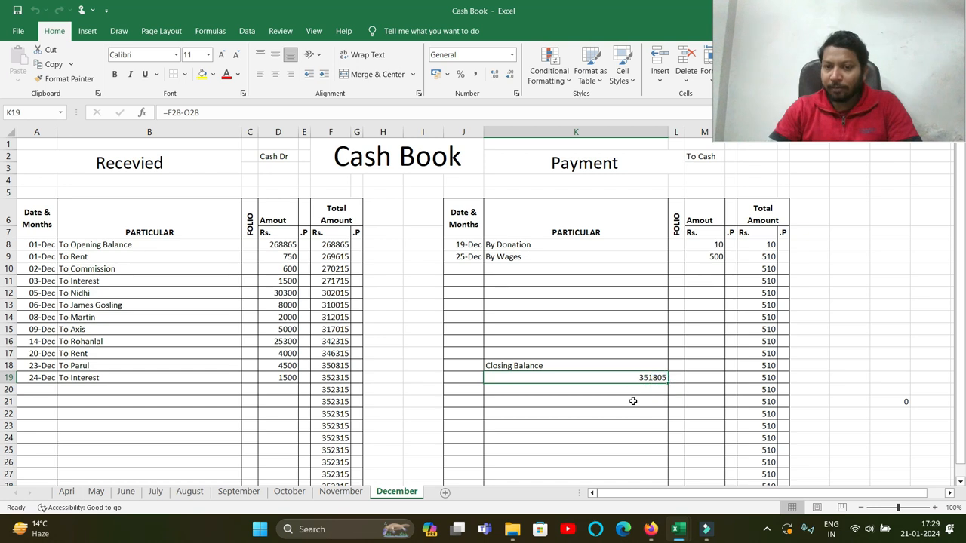
# - Create a copy of the December sheet at the end of the Cash Book workbook
pyautogui.rightClick(400, 496)
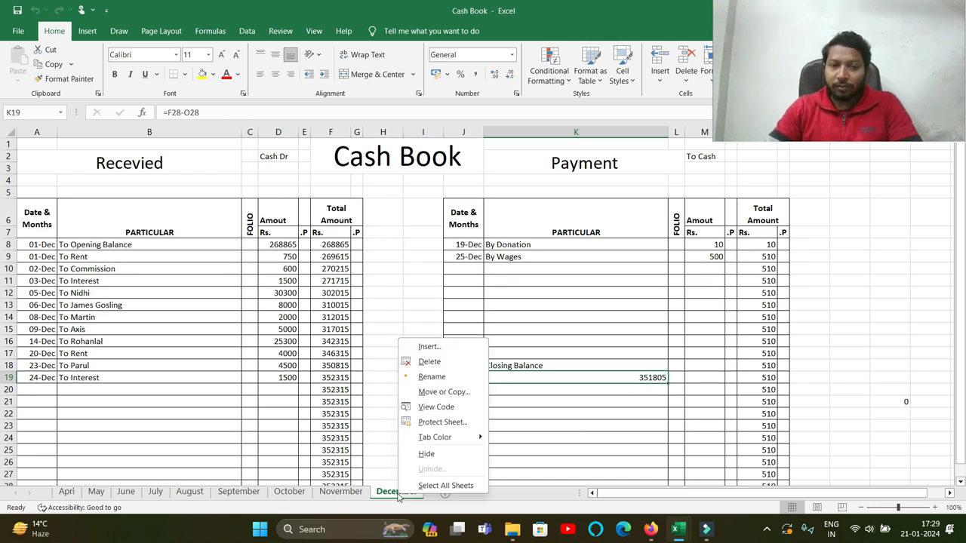
pyautogui.click(437, 398)
pyautogui.scroll(-1, 373, 445)
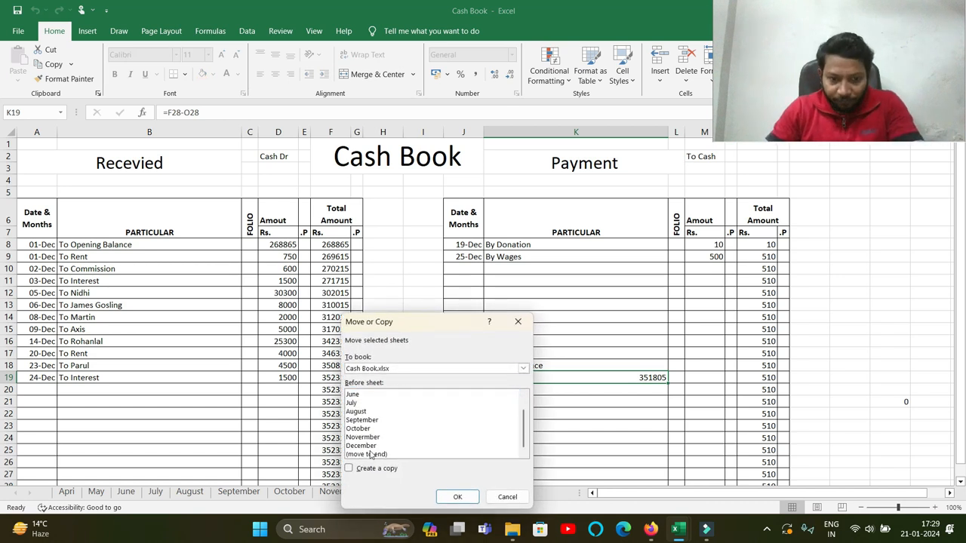
pyautogui.click(367, 455)
pyautogui.click(349, 467)
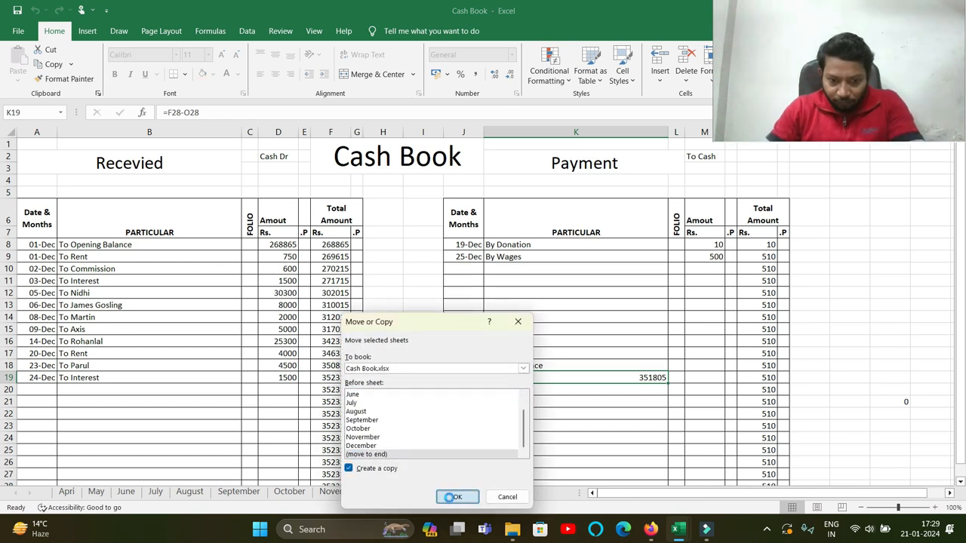
pyautogui.click(456, 496)
# - Rename the copied sheet as January and compare it with the December sheet
pyautogui.doubleClick(455, 491)
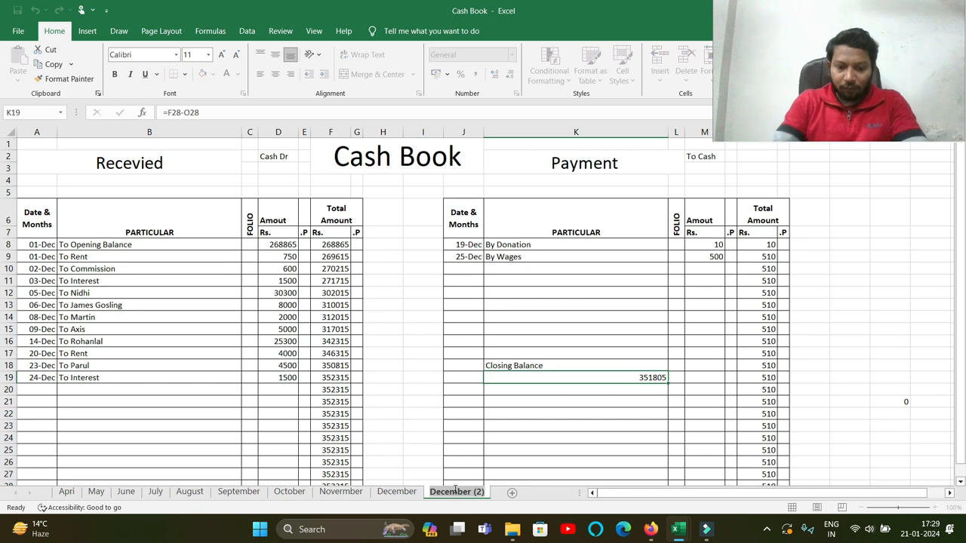
pyautogui.write('January')
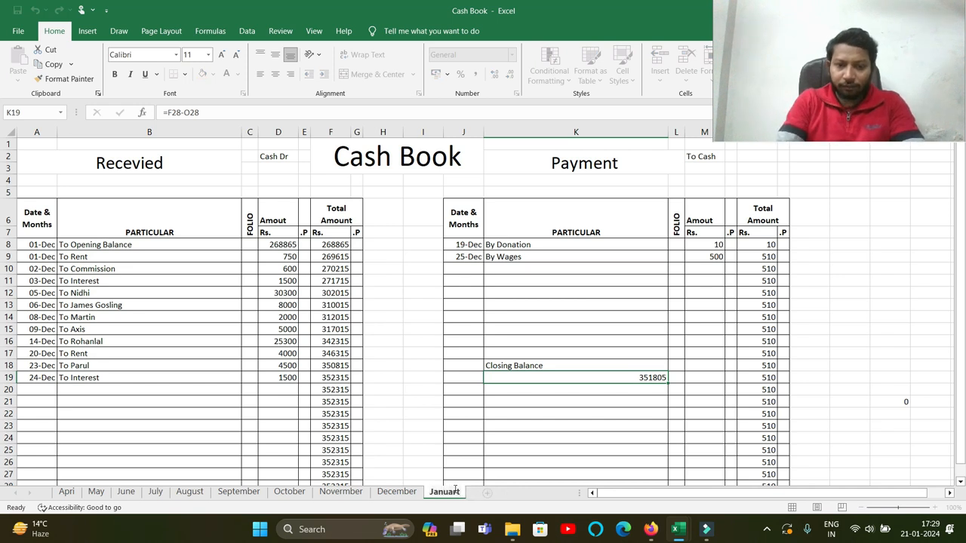
pyautogui.press('Return')
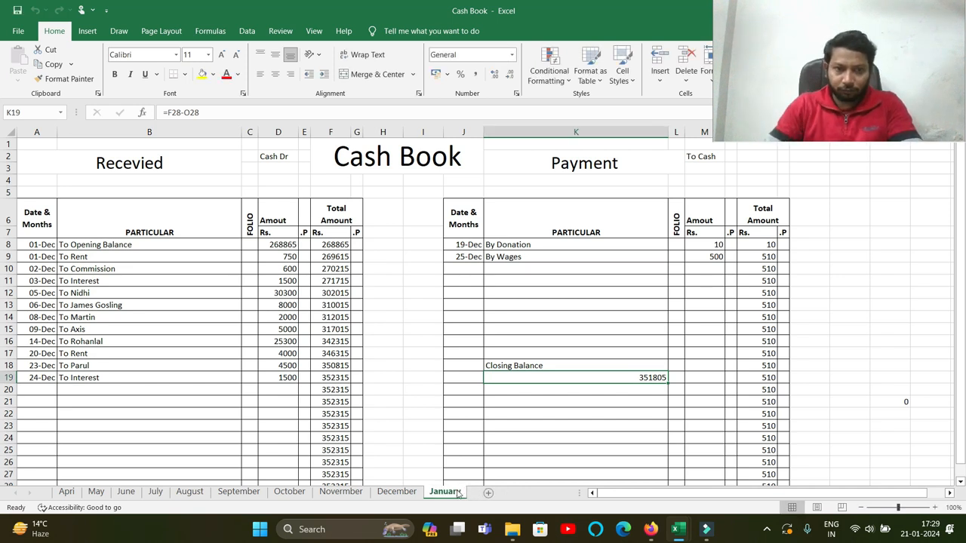
pyautogui.click(399, 491)
pyautogui.click(437, 491)
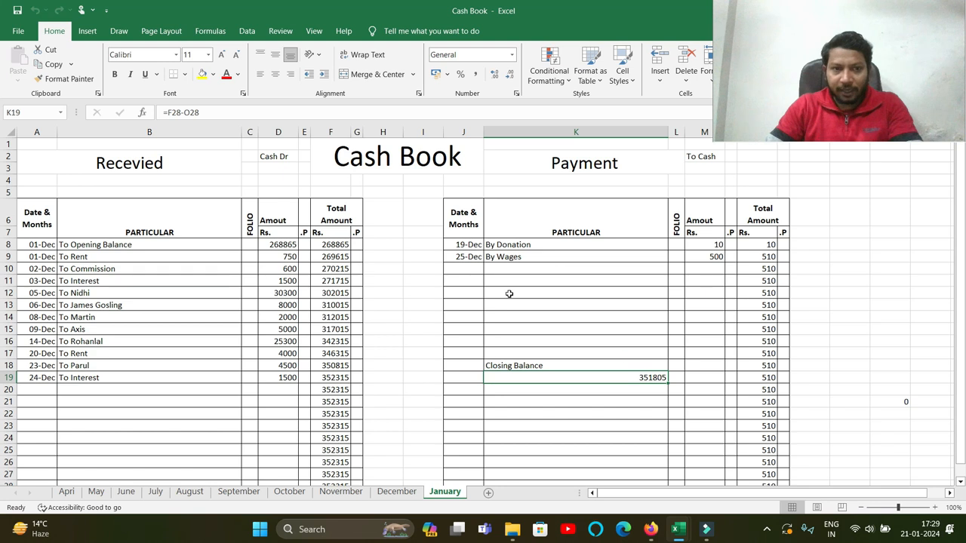
# - Set the opening balance amount in cell D8 of the January sheet to 351805
pyautogui.click(261, 244)
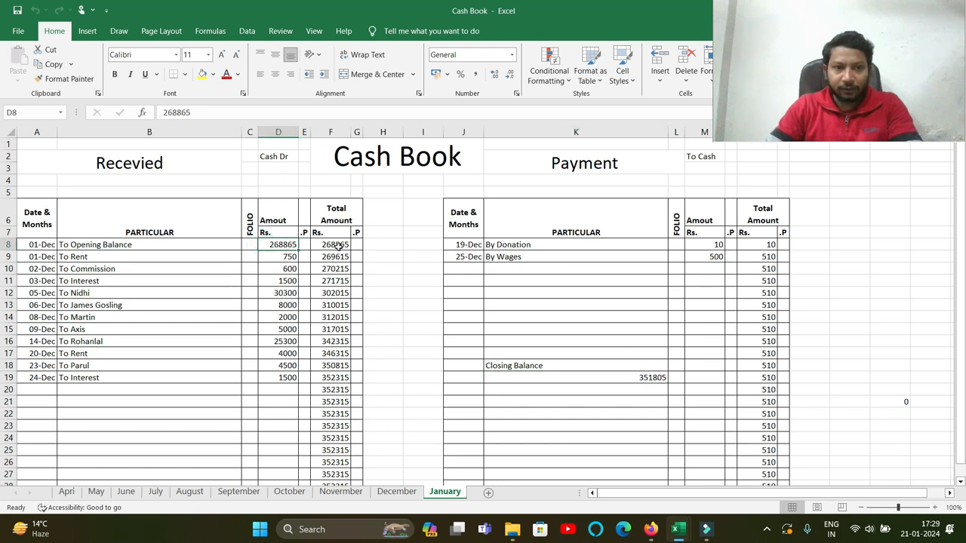
pyautogui.write('35')
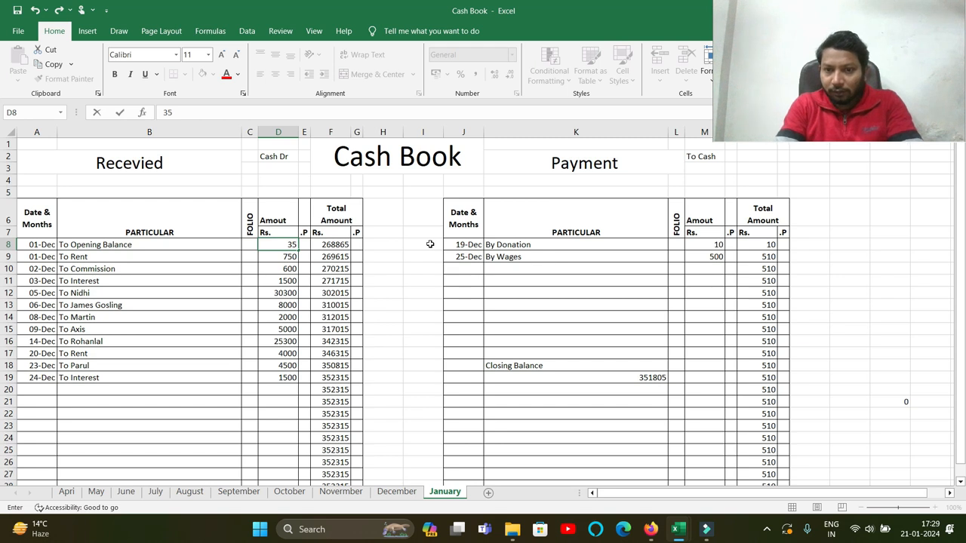
pyautogui.write('1805')
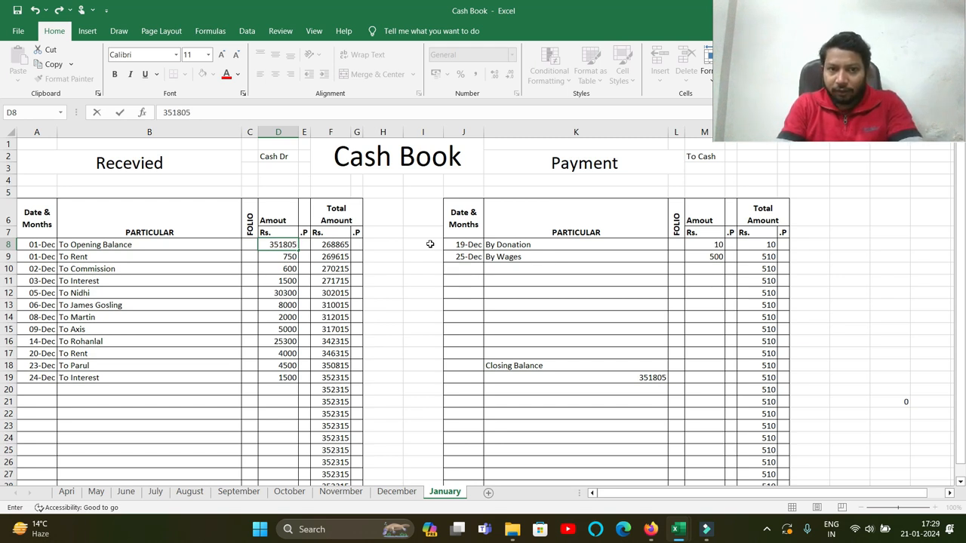
pyautogui.press('Return')
# - Try clearing the received amounts together with the running totals in D9:F19, and undo the deletion
pyautogui.hotkey('shift', 'Right')
pyautogui.hotkey('shift', 'Right')
pyautogui.hotkey('shift', 'Down')
pyautogui.hotkey('shift', 'Down')
pyautogui.hotkey('shift', 'Down')
pyautogui.hotkey('shift', 'Down')
pyautogui.hotkey('shift', 'Down')
pyautogui.hotkey('shift', 'Down')
pyautogui.hotkey('shift', 'Down')
pyautogui.hotkey('shift', 'Down')
pyautogui.hotkey('shift', 'Down')
pyautogui.hotkey('shift', 'Down')
pyautogui.hotkey('shift', 'Down')
pyautogui.hotkey('shift', 'Down')
pyautogui.hotkey('shift', 'Down')
pyautogui.hotkey('shift', 'Down')
pyautogui.hotkey('shift', 'Down')
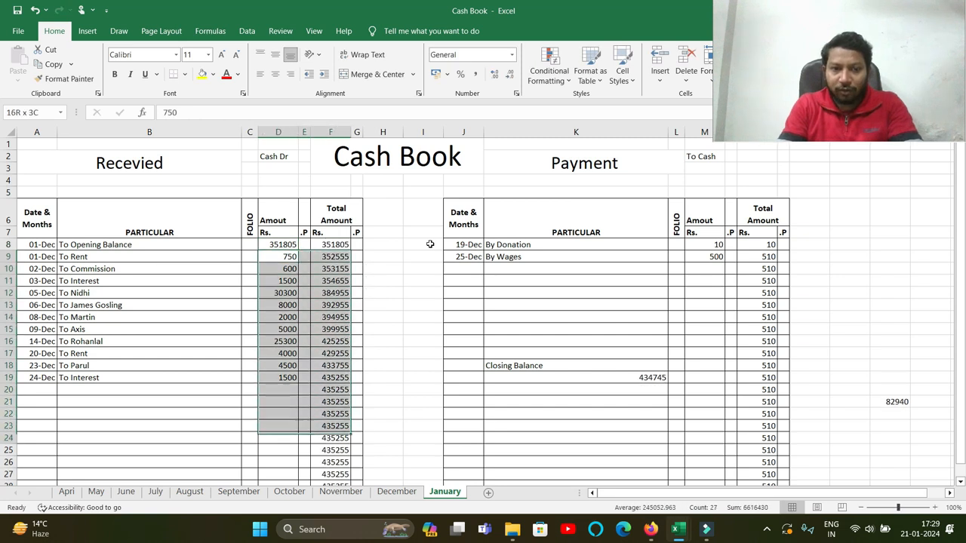
pyautogui.hotkey('shift', 'Down')
pyautogui.hotkey('shift', 'Down')
pyautogui.hotkey('shift', 'Down')
pyautogui.hotkey('shift', 'Down')
pyautogui.hotkey('shift', 'Down')
pyautogui.hotkey('shift', 'Up')
pyautogui.hotkey('shift', 'Up')
pyautogui.hotkey('shift', 'Up')
pyautogui.hotkey('shift', 'Up')
pyautogui.hotkey('shift', 'Up')
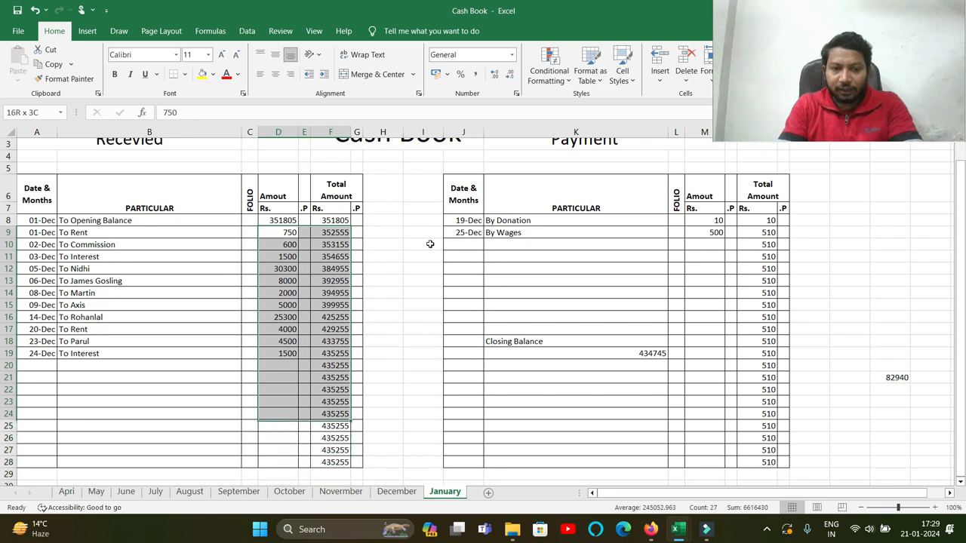
pyautogui.hotkey('shift', 'Up')
pyautogui.hotkey('shift', 'Up')
pyautogui.hotkey('shift', 'Up')
pyautogui.hotkey('shift', 'Up')
pyautogui.hotkey('shift', 'Up')
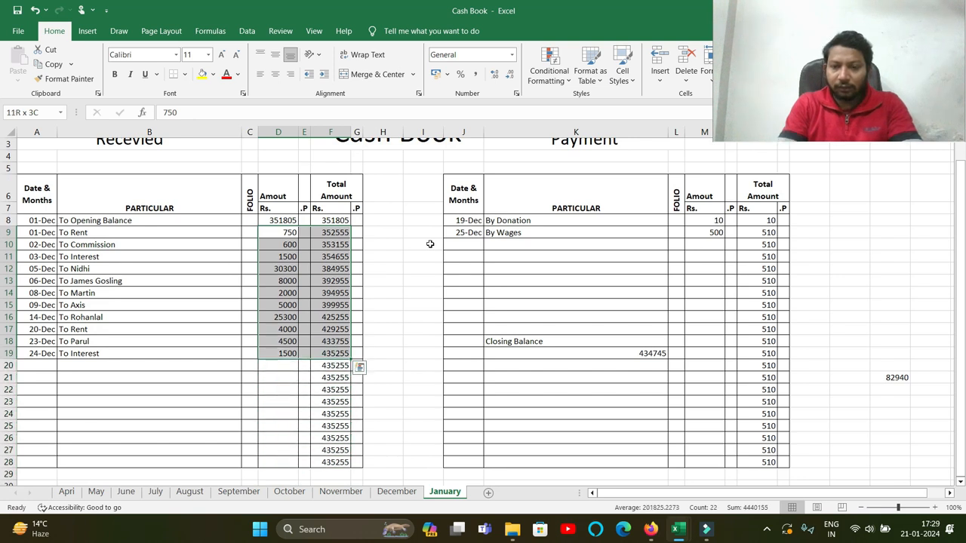
pyautogui.press('Delete')
pyautogui.hotkey('shift', 'Up')
pyautogui.hotkey('shift', 'Up')
pyautogui.hotkey('shift', 'Up')
pyautogui.hotkey('shift', 'Up')
pyautogui.hotkey('shift', 'Up')
pyautogui.hotkey('shift', 'Up')
pyautogui.hotkey('shift', 'Up')
pyautogui.hotkey('shift', 'Up')
pyautogui.hotkey('shift', 'Up')
pyautogui.hotkey('shift', 'Up')
pyautogui.hotkey('shift', 'Left')
pyautogui.hotkey('shift', 'Left')
pyautogui.hotkey('ctrl', 'z')
# - Clear only the received amounts in D9:D19 below the opening balance, leaving out the Total Amount column
pyautogui.hotkey('shift', 'Up')
pyautogui.hotkey('shift', 'Up')
pyautogui.hotkey('shift', 'Up')
pyautogui.hotkey('shift', 'Up')
pyautogui.hotkey('shift', 'Up')
pyautogui.hotkey('shift', 'Up')
pyautogui.hotkey('shift', 'Up')
pyautogui.hotkey('shift', 'Up')
pyautogui.hotkey('shift', 'Up')
pyautogui.hotkey('shift', 'Up')
pyautogui.hotkey('shift', 'Left')
pyautogui.hotkey('shift', 'Left')
pyautogui.hotkey('shift', 'Down')
pyautogui.hotkey('shift', 'Down')
pyautogui.hotkey('shift', 'Down')
pyautogui.hotkey('shift', 'Down')
pyautogui.hotkey('shift', 'Down')
pyautogui.hotkey('shift', 'Down')
pyautogui.hotkey('shift', 'Down')
pyautogui.hotkey('shift', 'Down')
pyautogui.hotkey('shift', 'Down')
pyautogui.hotkey('shift', 'Down')
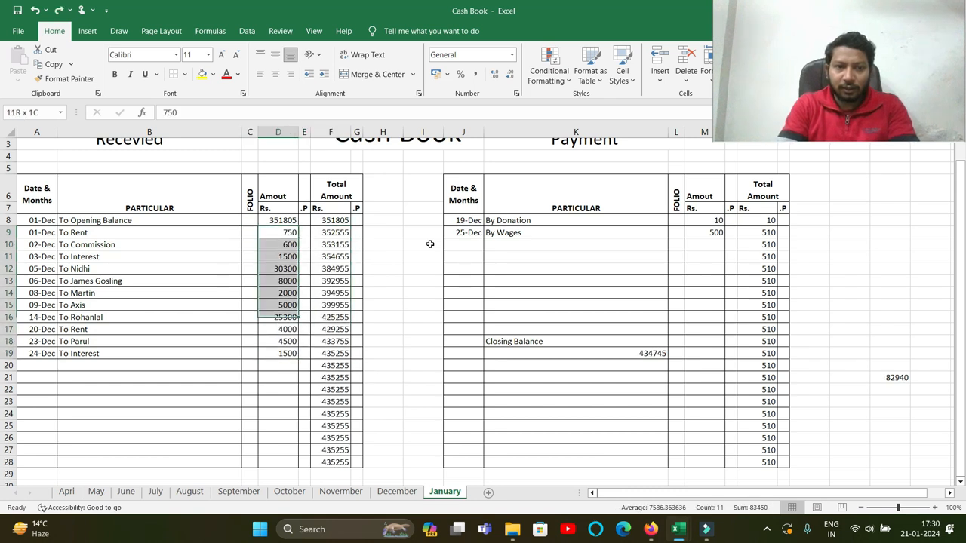
pyautogui.press('Delete')
# - Clear the copied payment entries in J8:M9 and the leftover value in cell S21
pyautogui.press('Right')
pyautogui.press('Right')
pyautogui.press('Right')
pyautogui.press('Right')
pyautogui.press('Right')
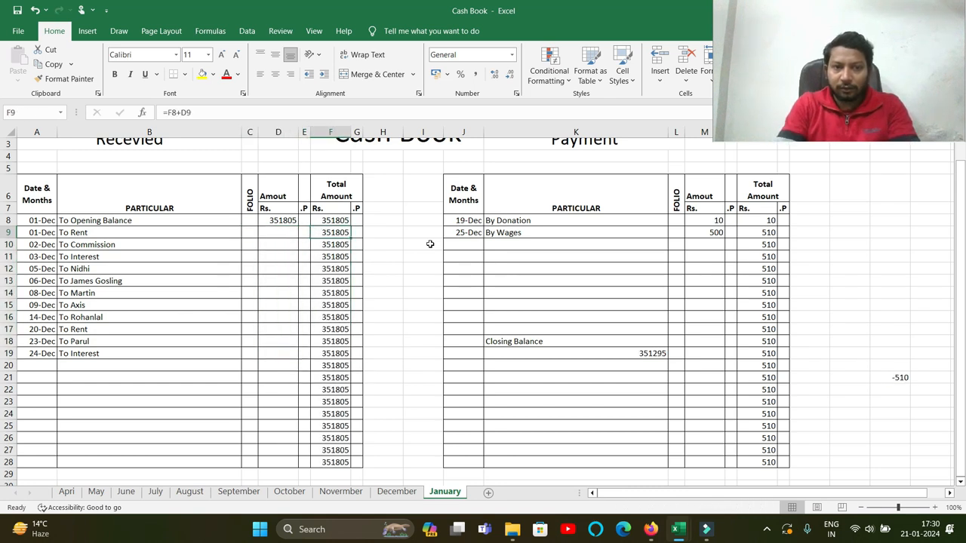
pyautogui.press('Right')
pyautogui.press('Right')
pyautogui.press('Up')
pyautogui.press('Left')
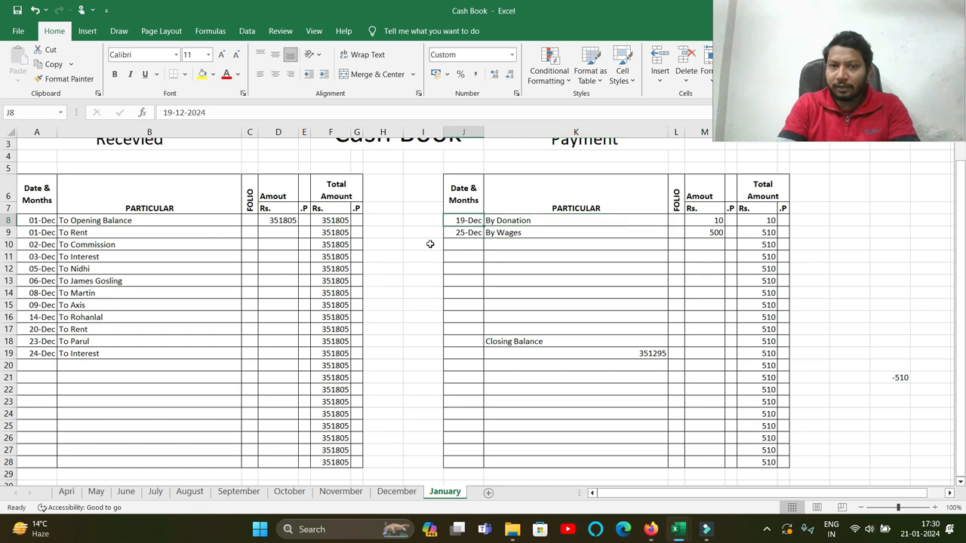
pyautogui.hotkey('shift', 'Right')
pyautogui.hotkey('shift', 'Right')
pyautogui.hotkey('shift', 'Left')
pyautogui.hotkey('shift', 'Down')
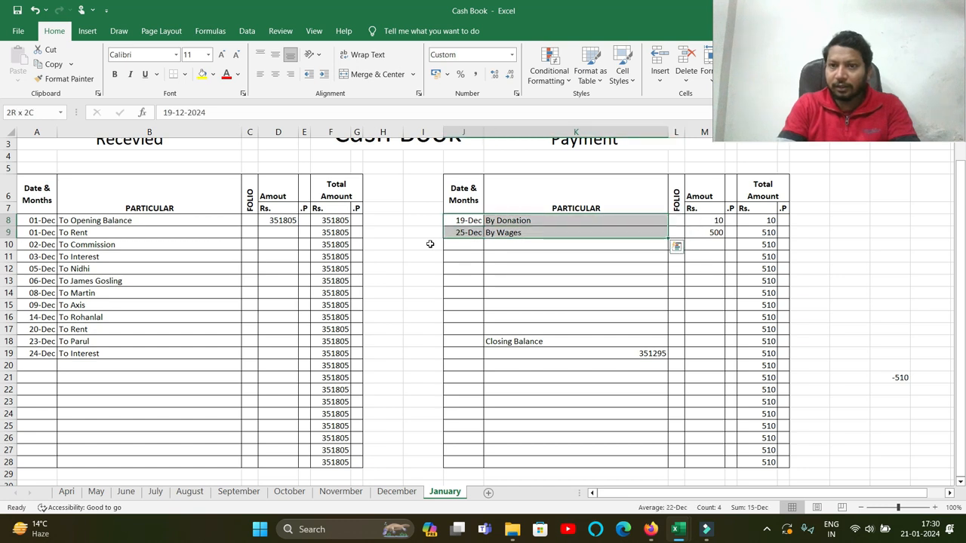
pyautogui.hotkey('shift', 'Right')
pyautogui.hotkey('shift', 'Right')
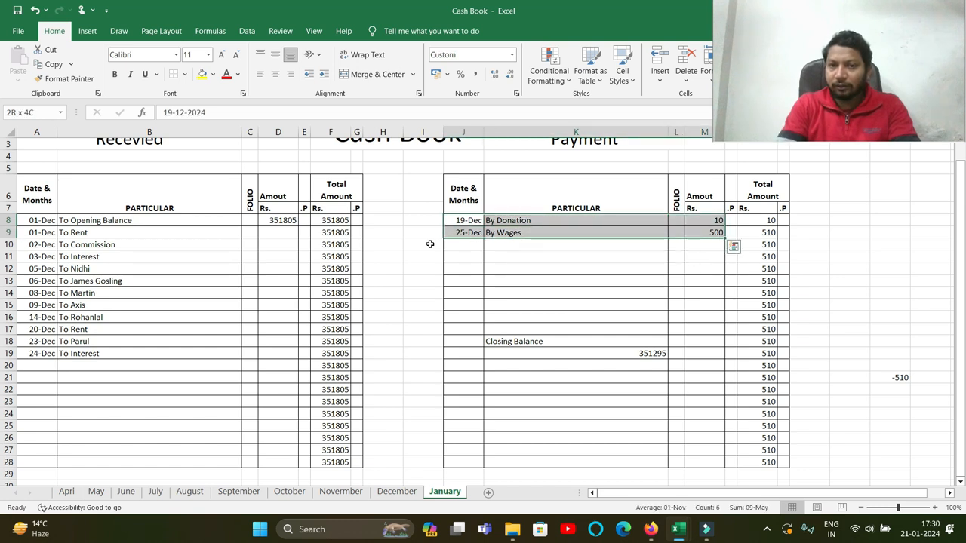
pyautogui.press('Delete')
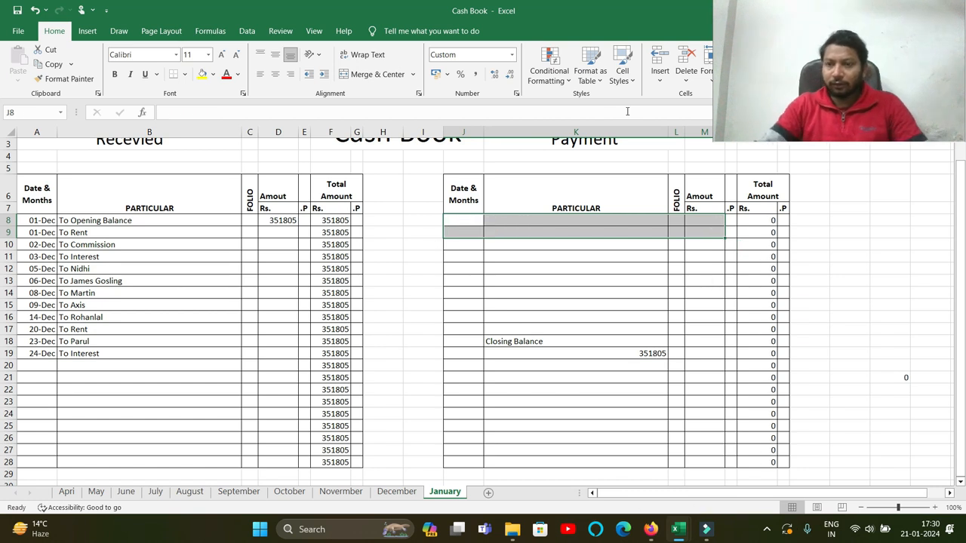
pyautogui.click(907, 377)
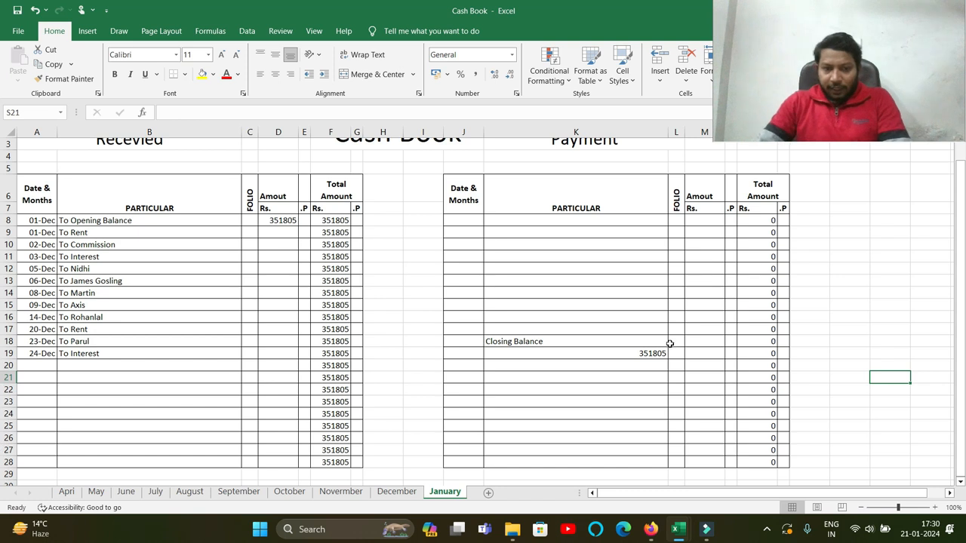
# - Check the closing balance on the December sheet, and clear the dates and particulars in A9:B24 of the January sheet
pyautogui.click(397, 491)
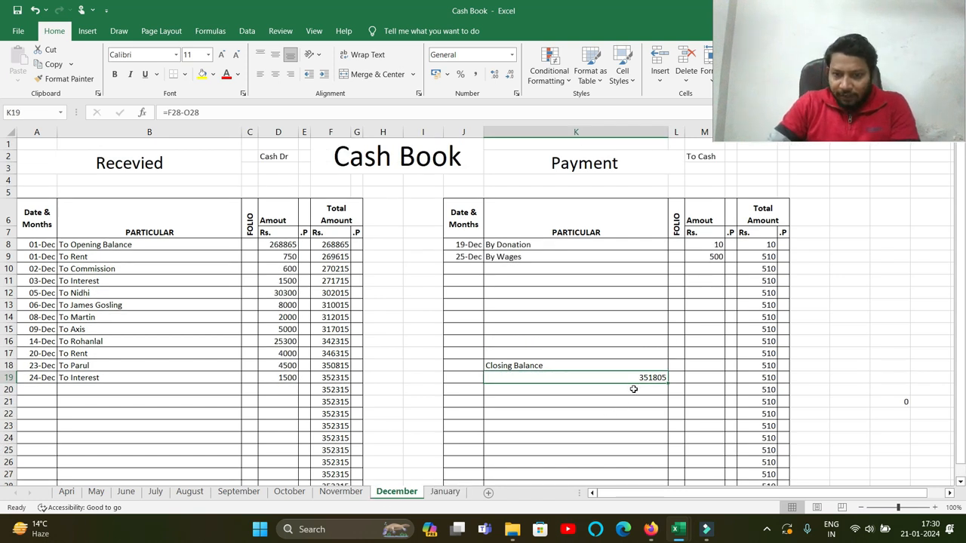
pyautogui.click(433, 495)
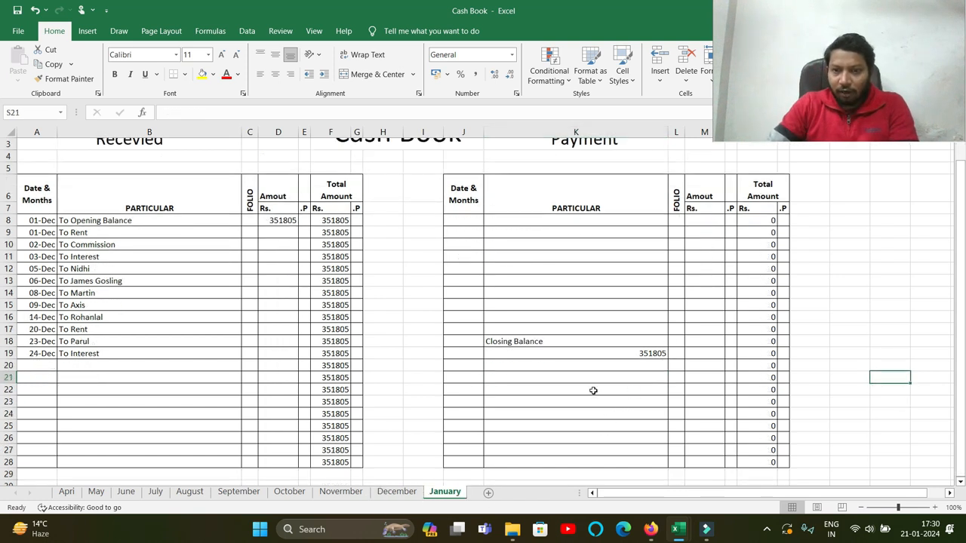
pyautogui.moveTo(46, 233); pyautogui.dragTo(186, 411)
pyautogui.press('Delete')
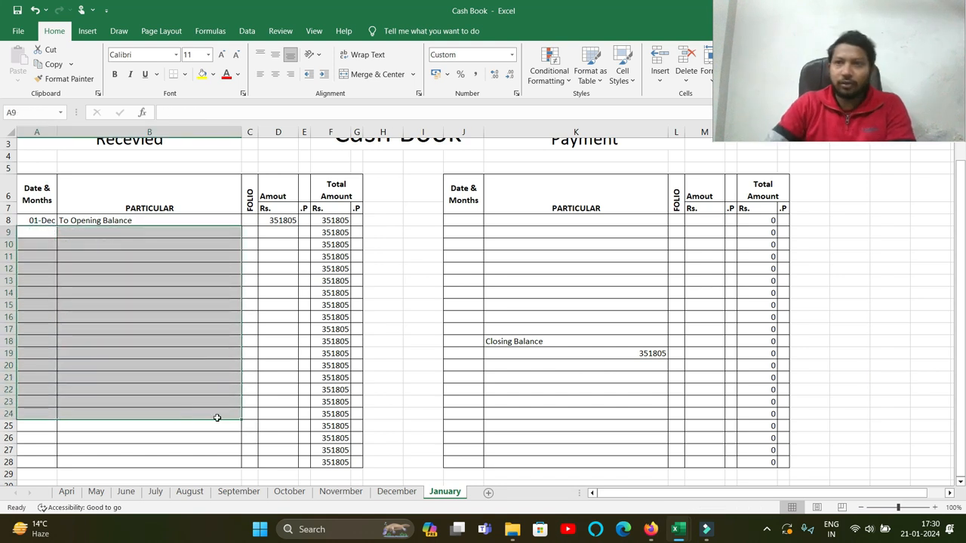
# - Restore the maximized Cash Book window and snap it to one half of the screen
pyautogui.doubleClick(604, 6)
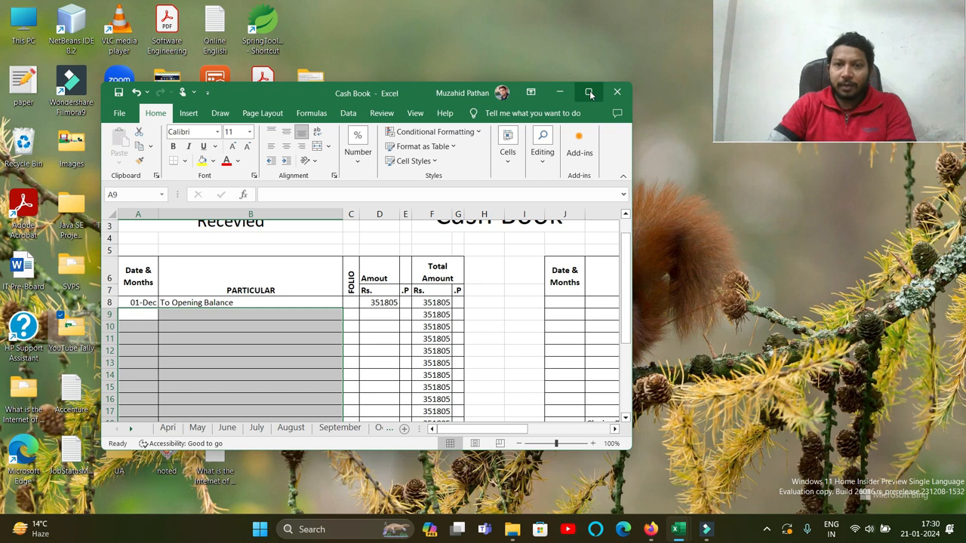
pyautogui.moveTo(596, 93)
pyautogui.click(529, 136)
pyautogui.click(529, 138)
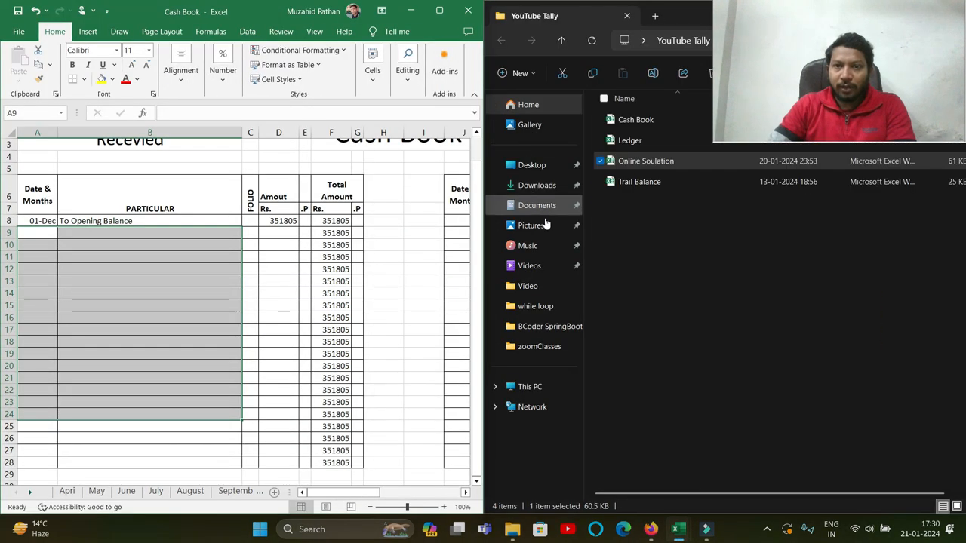
# - Switch to the Online Soulation workbook and tile it side by side with the Cash Book window, each filling half the screen
pyautogui.moveTo(680, 536)
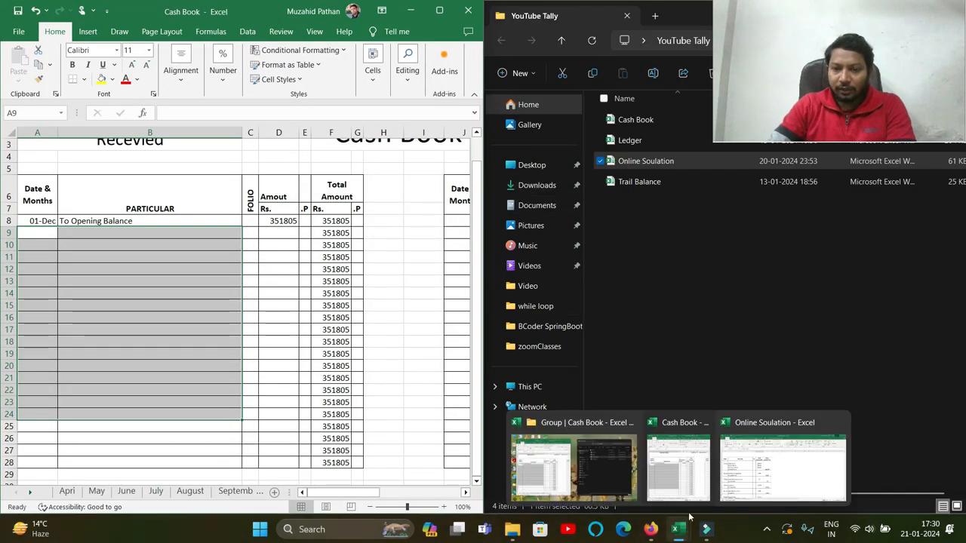
pyautogui.click(770, 448)
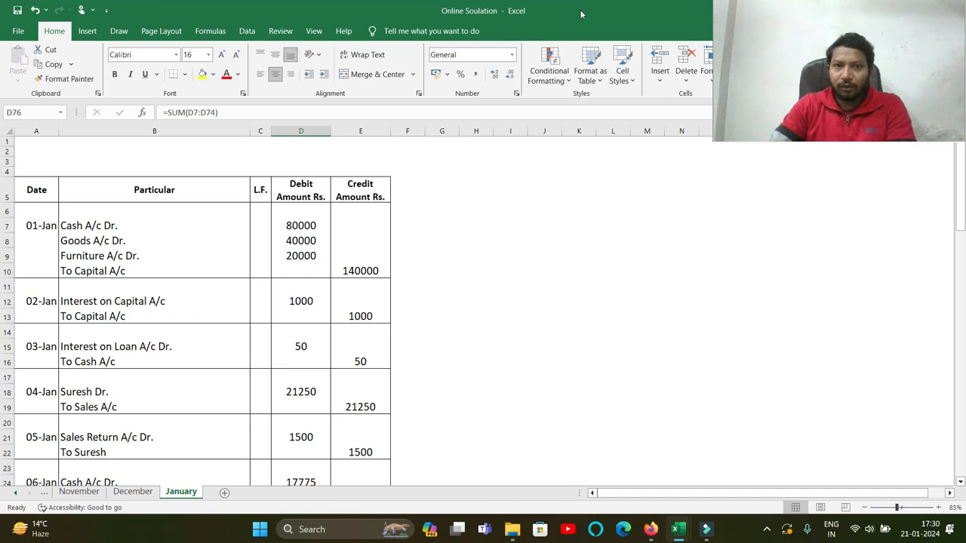
pyautogui.doubleClick(571, 5)
pyautogui.moveTo(598, 105)
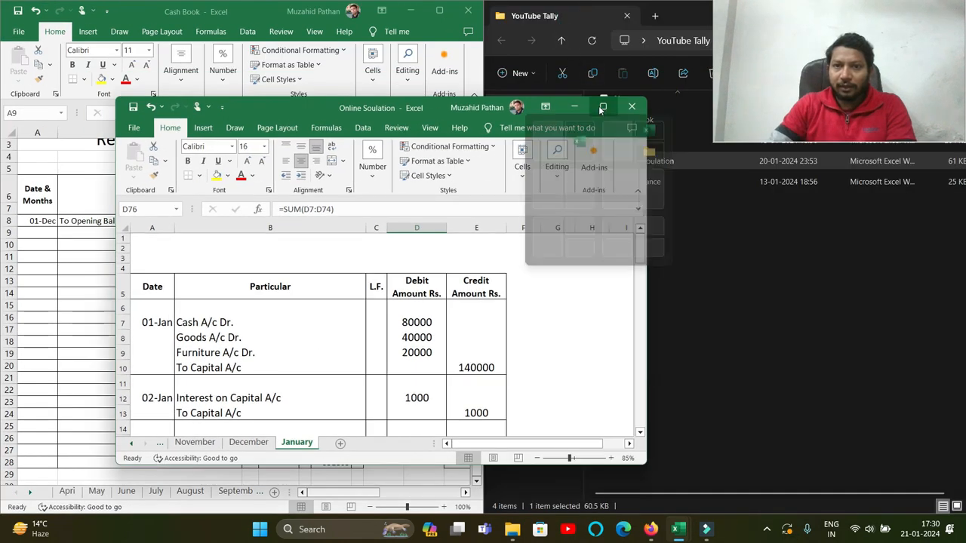
pyautogui.click(583, 155)
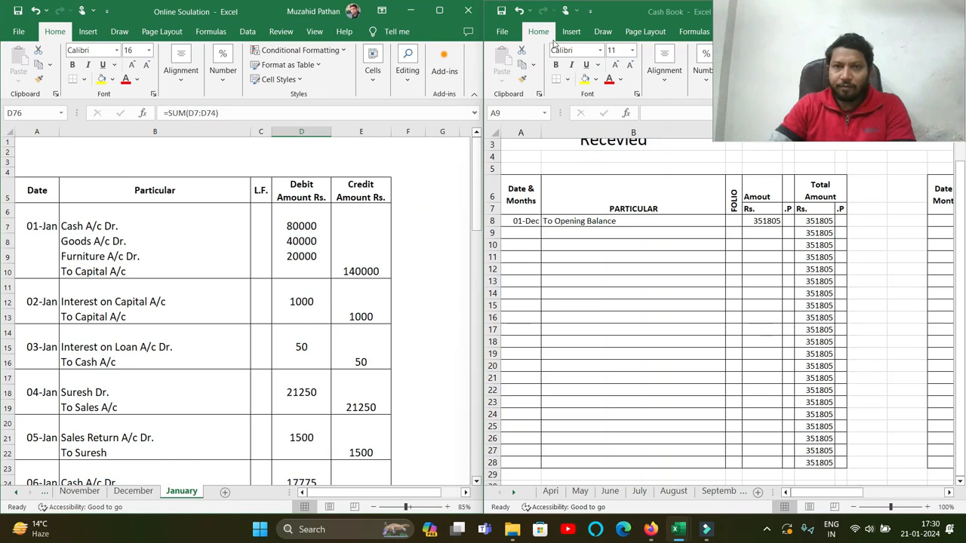
pyautogui.moveTo(439, 10)
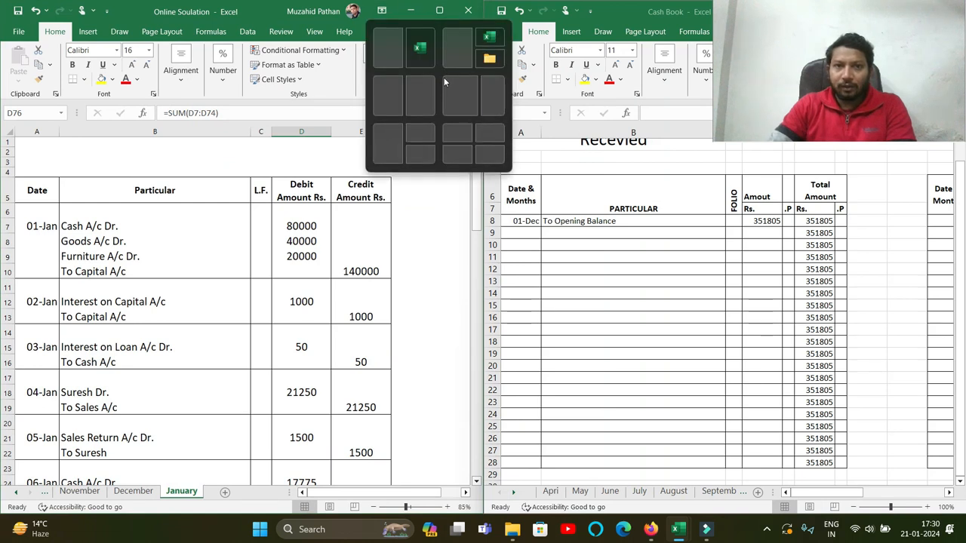
pyautogui.click(421, 105)
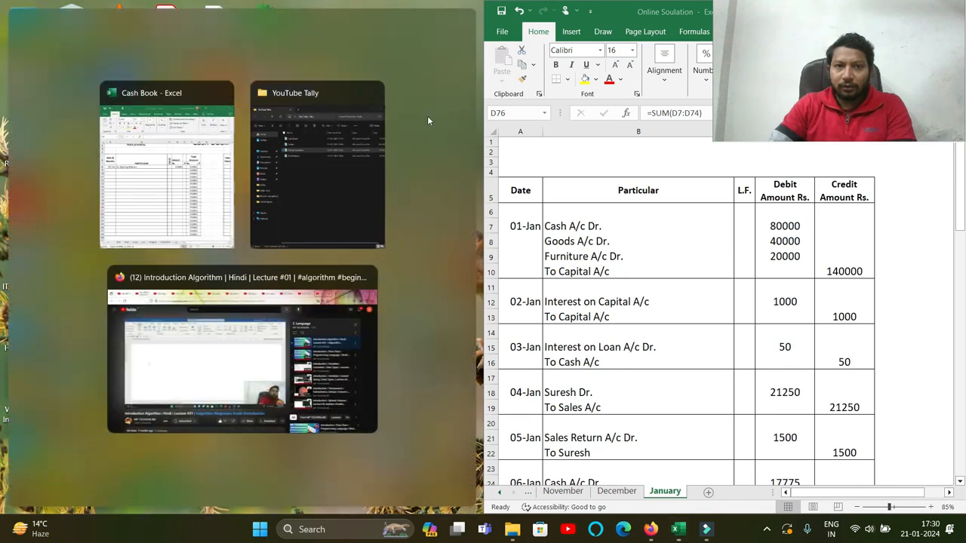
pyautogui.click(206, 174)
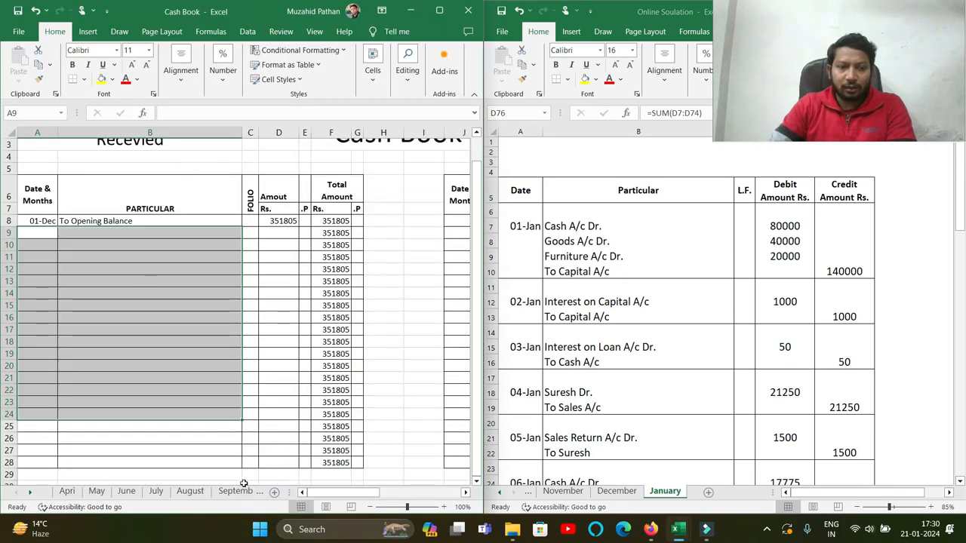
# - Examine the 01-Jan Cash A/c Dr. entry in row 7 of the January journal against the received side of the cash book
pyautogui.click(189, 243)
pyautogui.scroll(1, 311, 198)
pyautogui.moveTo(353, 492); pyautogui.dragTo(306, 477)
pyautogui.click(581, 240)
pyautogui.click(578, 236)
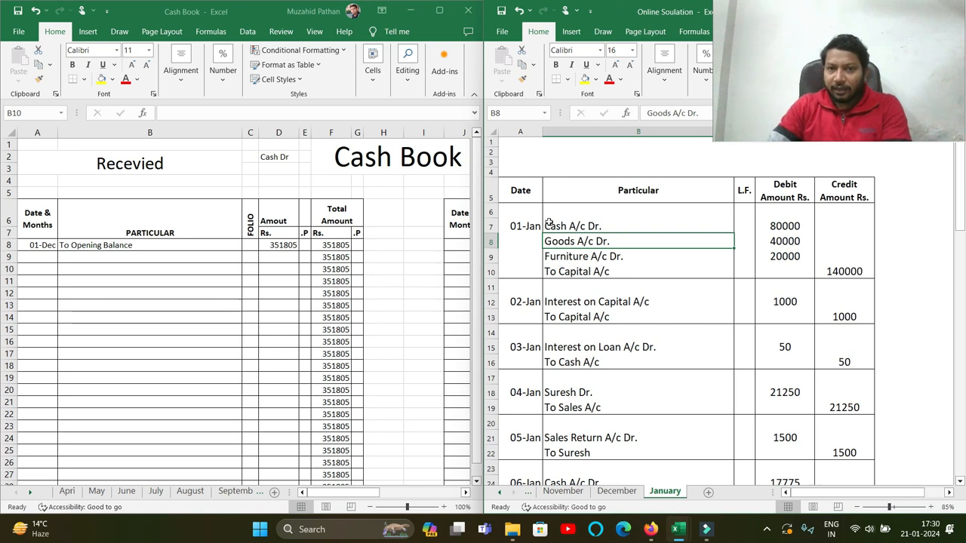
pyautogui.moveTo(518, 226); pyautogui.dragTo(587, 227)
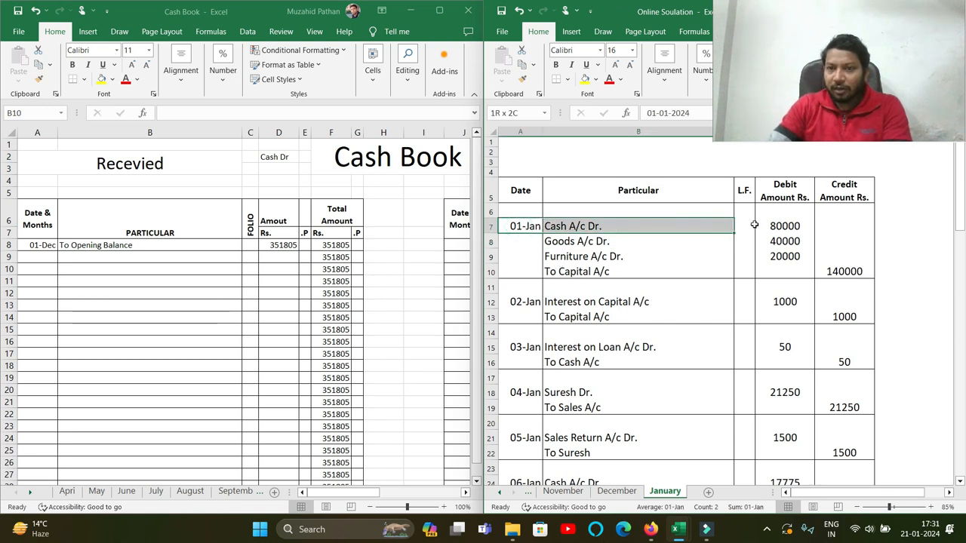
pyautogui.moveTo(730, 224); pyautogui.dragTo(793, 225)
# - Post the 01-Jan receipt in row 9 of the cash book as To Capital with an amount of 80000
pyautogui.click(30, 245)
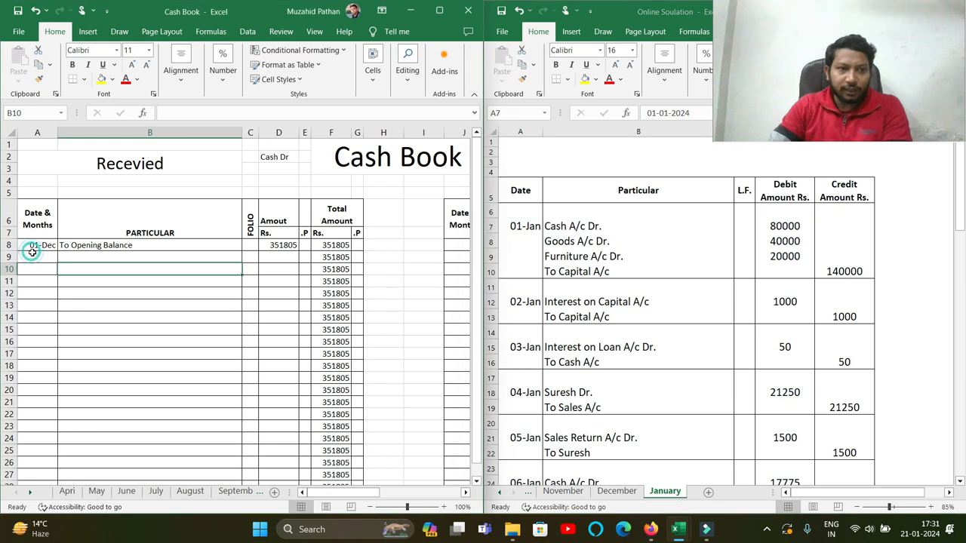
pyautogui.press('Down')
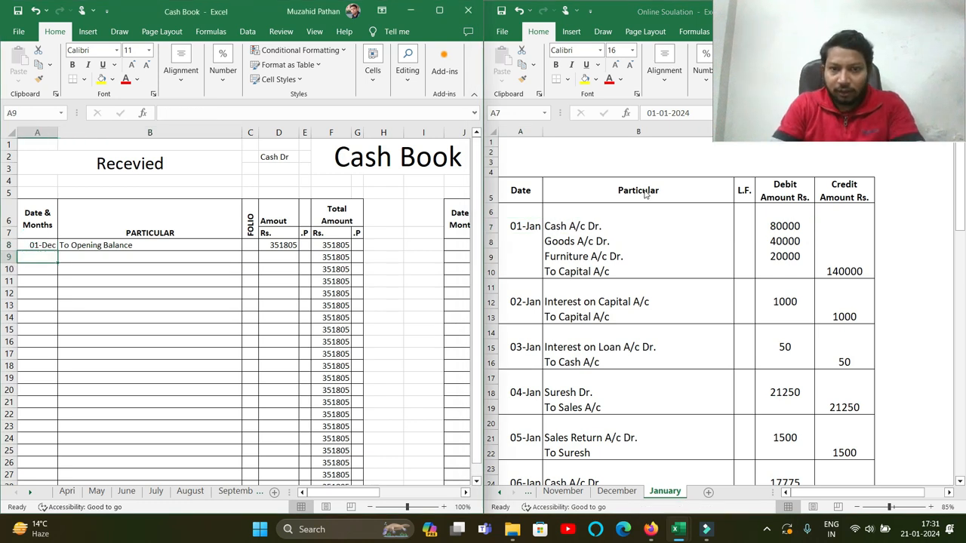
pyautogui.write('1')
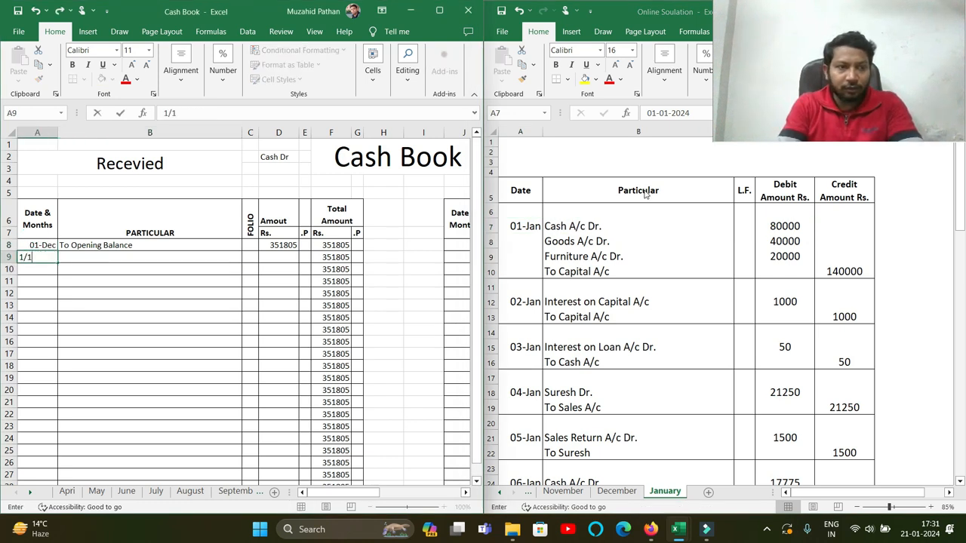
pyautogui.write('/1')
pyautogui.press('Tab')
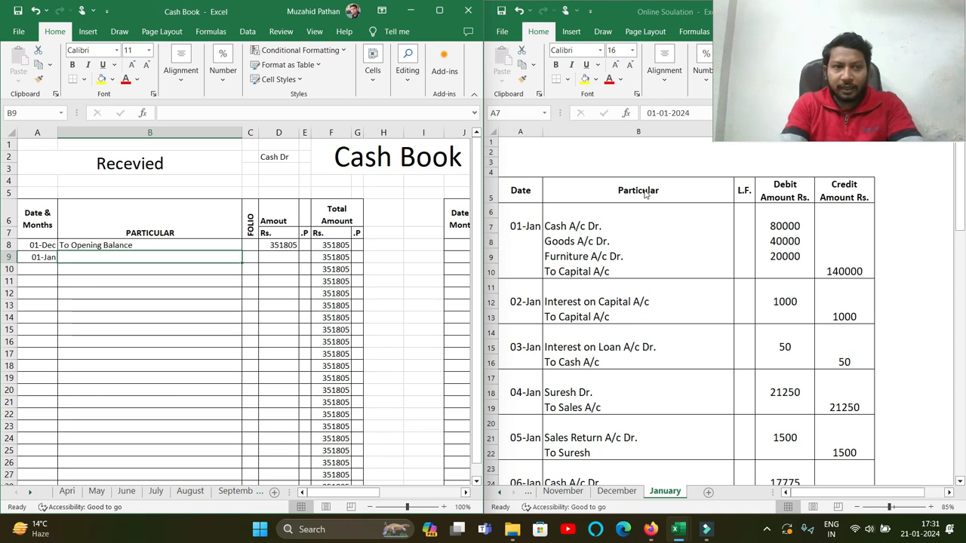
pyautogui.write('To Capit')
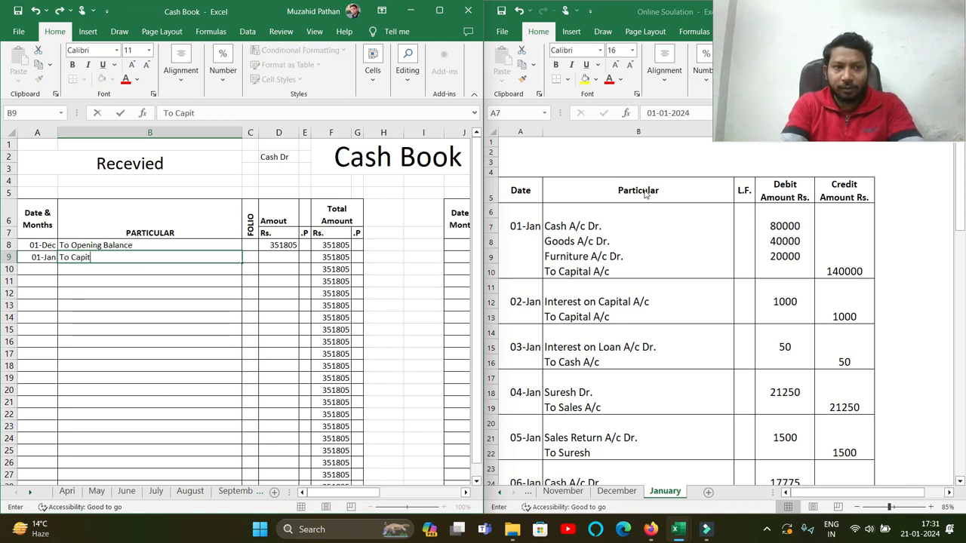
pyautogui.press('Tab')
pyautogui.press('Tab')
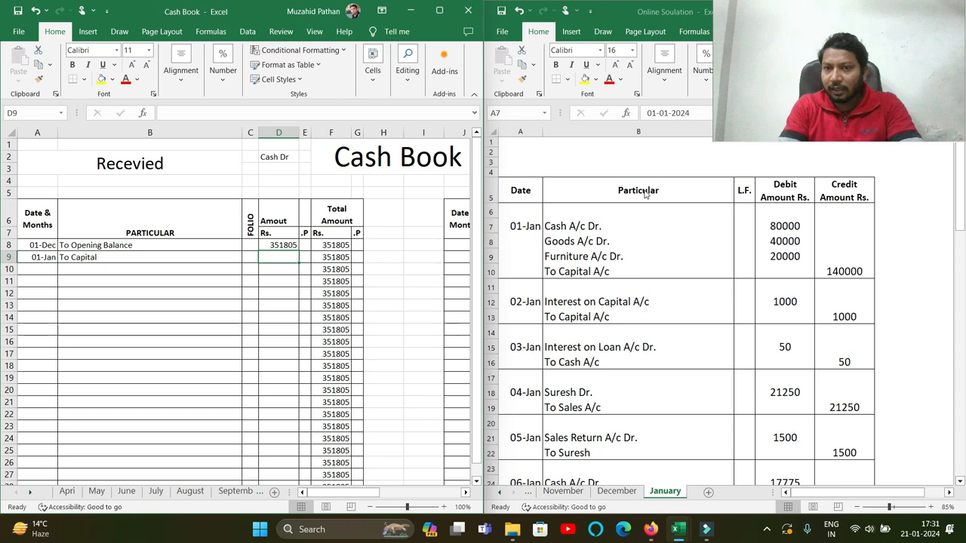
pyautogui.write('80000')
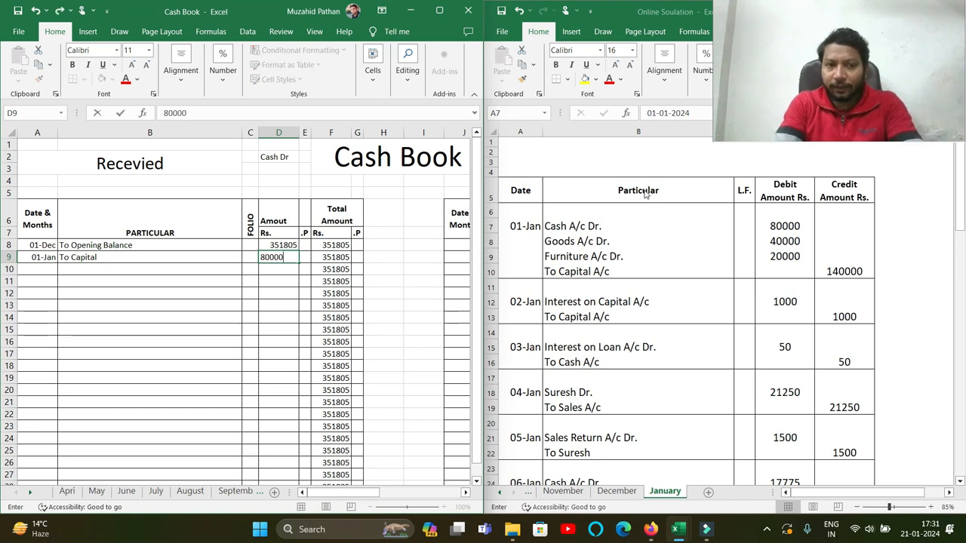
pyautogui.press('Return')
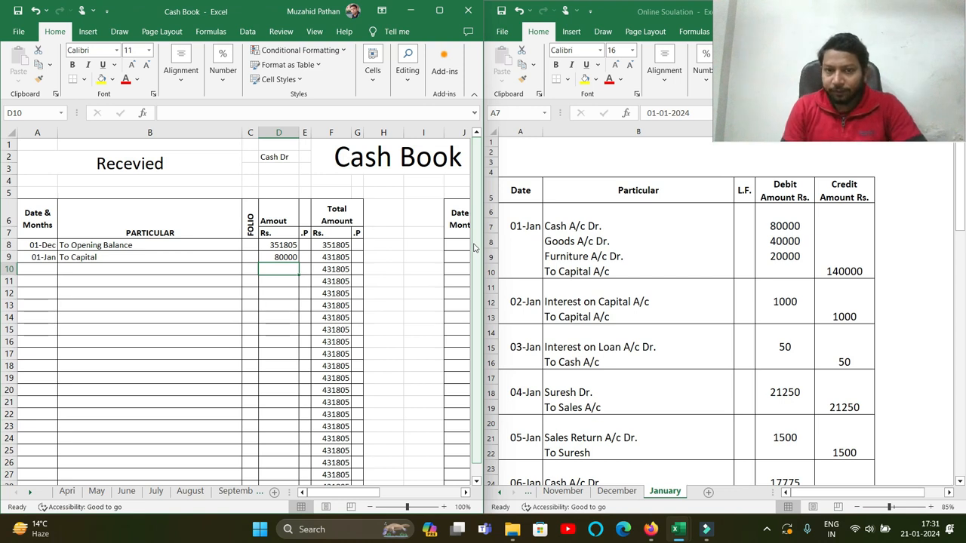
# - Check the 02-Jan Interest on Capital journal entry against the Cash Dr and To Cash headings of the cash book
pyautogui.click(547, 317)
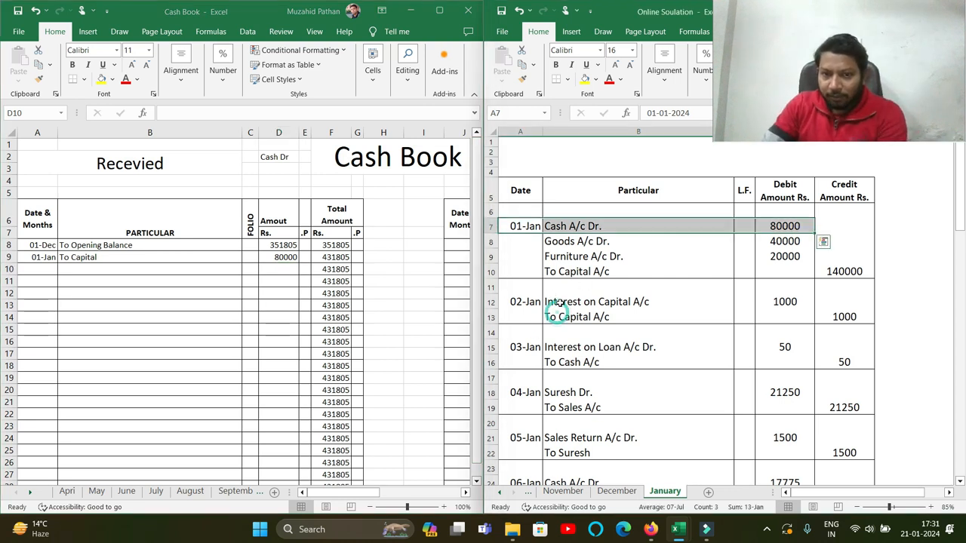
pyautogui.click(559, 303)
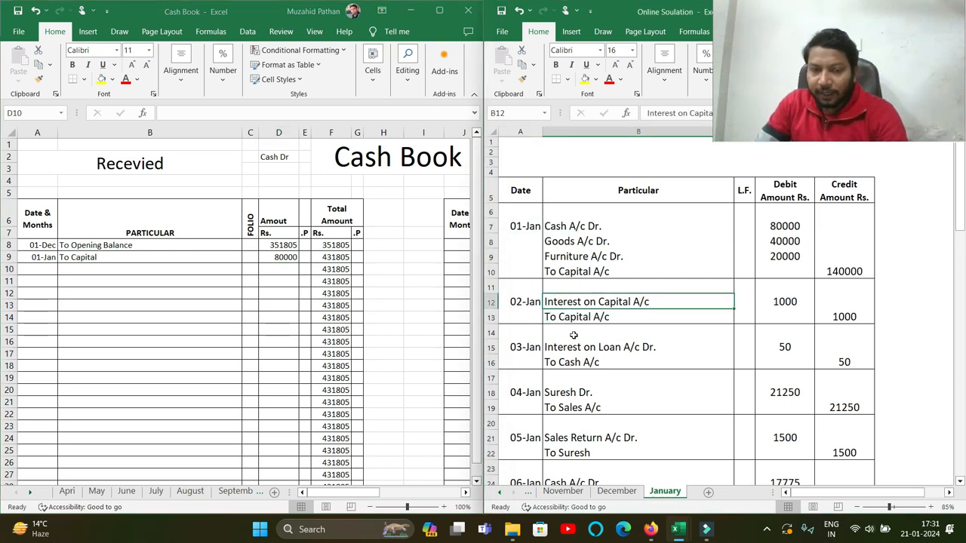
pyautogui.hotkey('shift', 'Down')
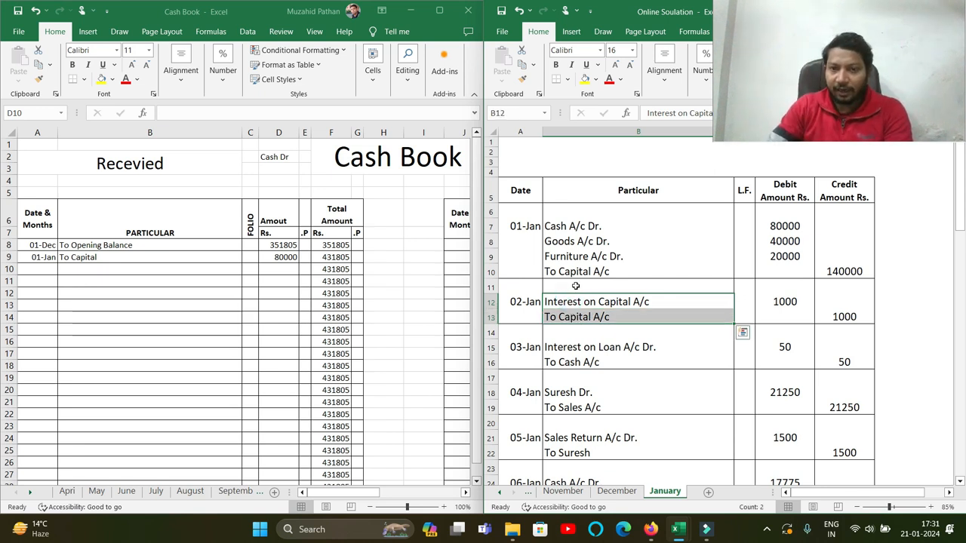
pyautogui.click(362, 375)
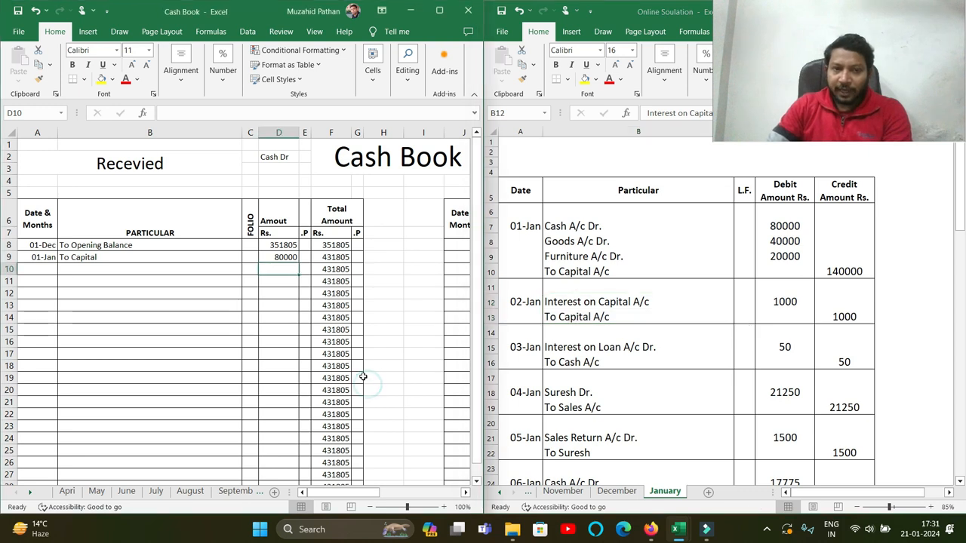
pyautogui.click(612, 302)
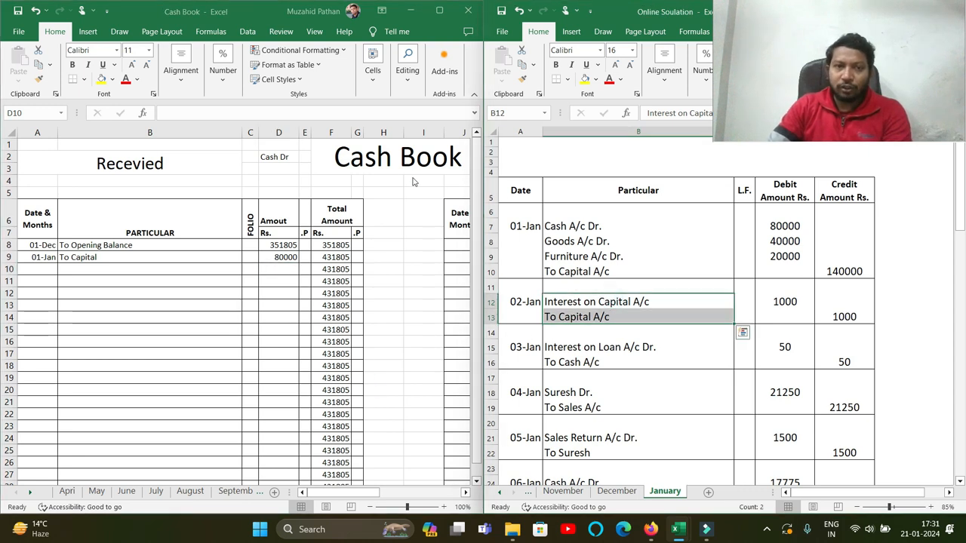
pyautogui.click(381, 157)
pyautogui.click(397, 157)
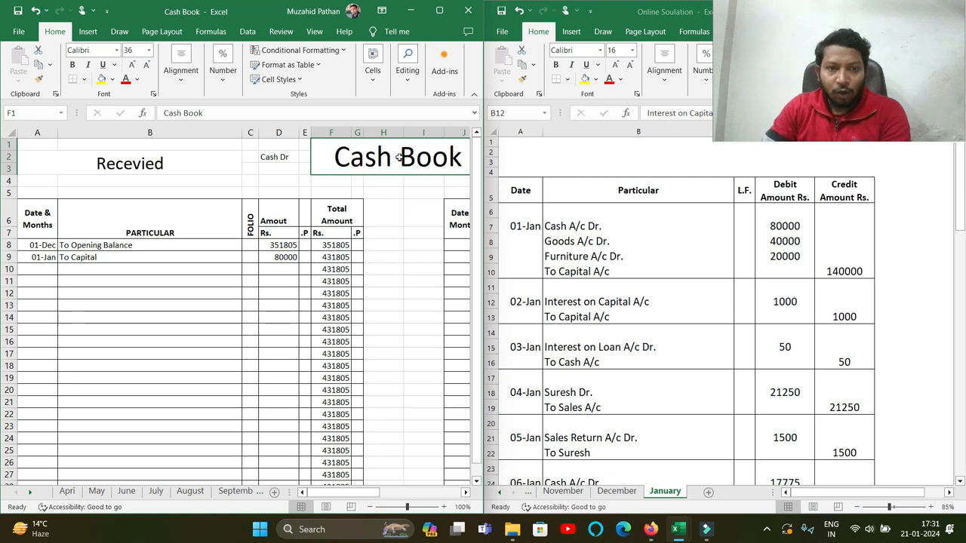
pyautogui.click(368, 328)
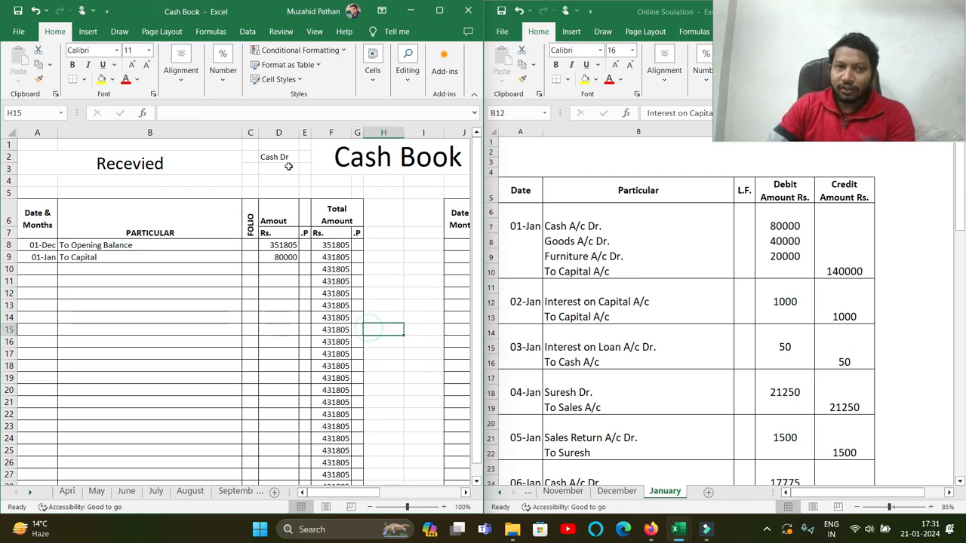
pyautogui.click(281, 157)
pyautogui.moveTo(317, 493); pyautogui.dragTo(402, 495)
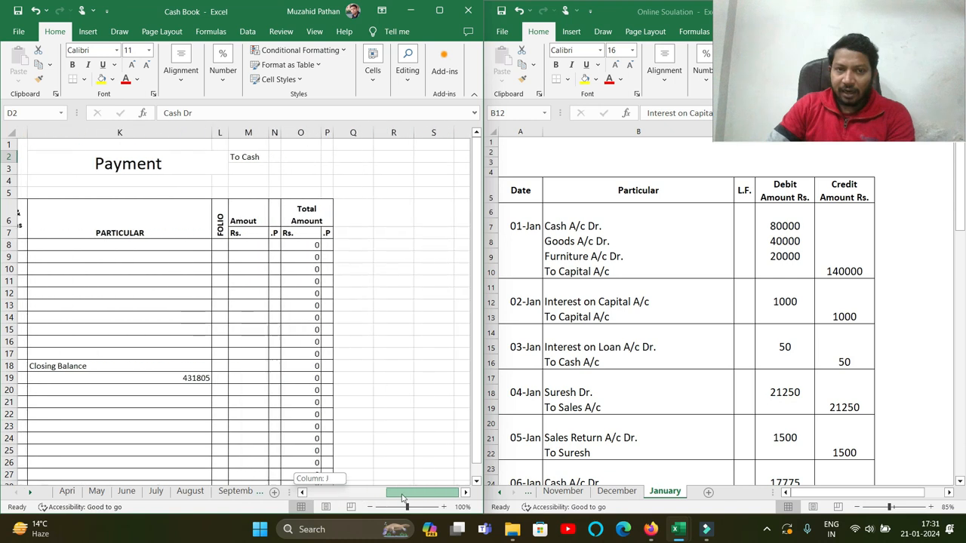
pyautogui.click(237, 163)
pyautogui.moveTo(400, 493); pyautogui.dragTo(311, 492)
# - Examine the 03-Jan Interest on Loan entry and its To Cash A/c line in the January journal
pyautogui.click(575, 299)
pyautogui.press('Down')
pyautogui.press('Down')
pyautogui.press('Down')
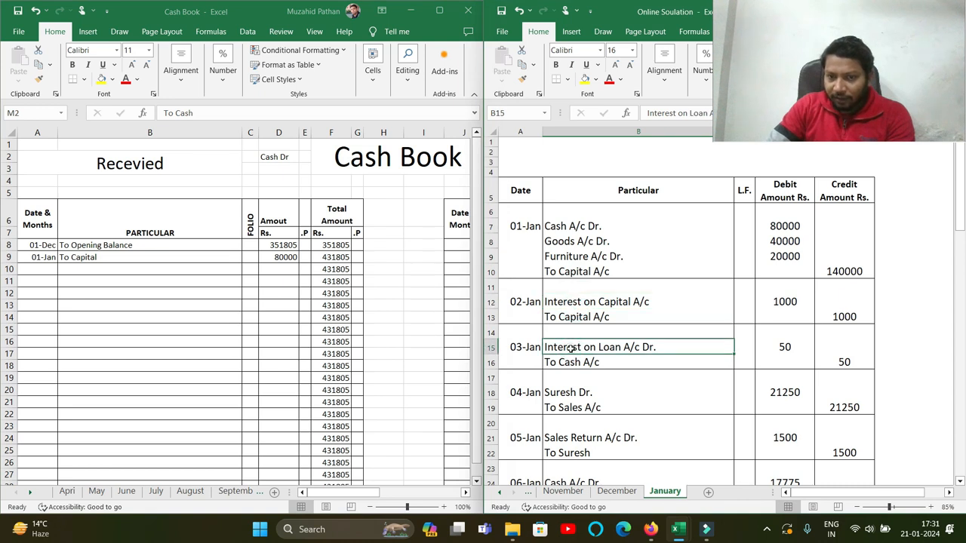
pyautogui.moveTo(571, 348); pyautogui.dragTo(571, 363)
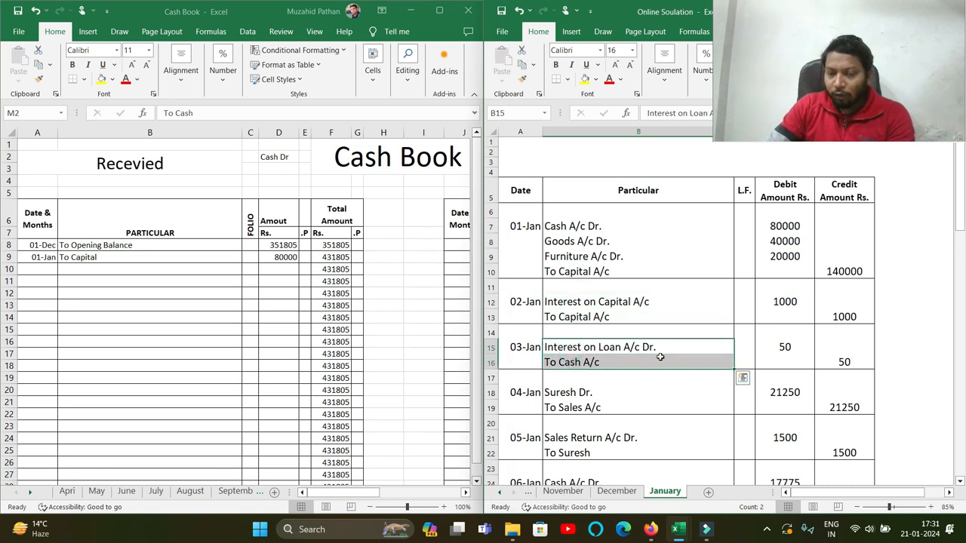
pyautogui.click(609, 362)
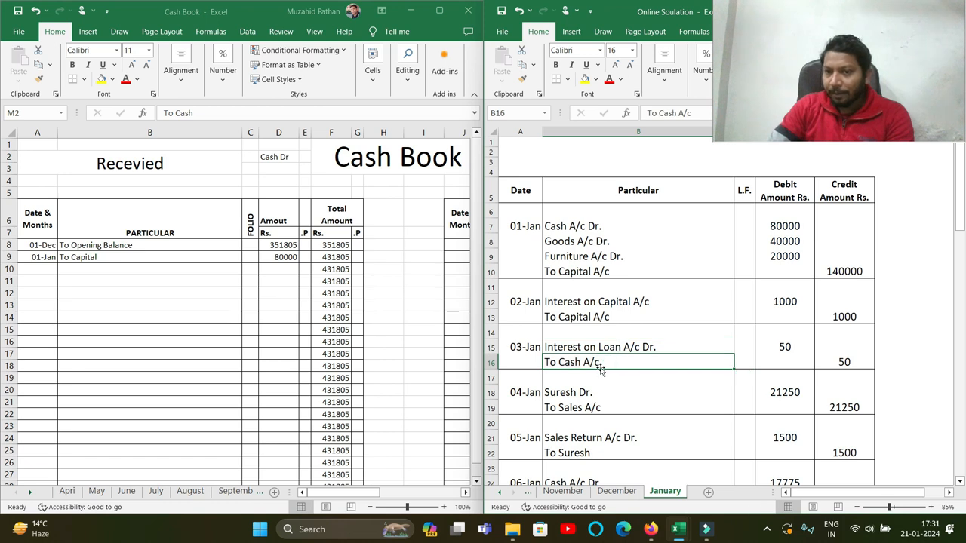
# - Post the 03-Jan payment in row 8 of the cash book's Payment side as By Interest on Loan, amount 50
pyautogui.moveTo(335, 492); pyautogui.dragTo(360, 492)
pyautogui.click(233, 242)
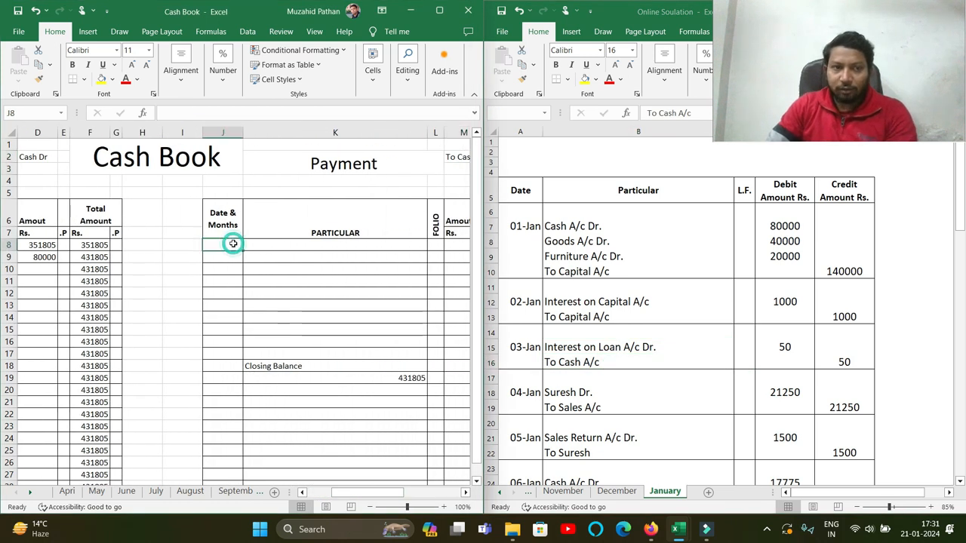
pyautogui.write('3/1')
pyautogui.press('Tab')
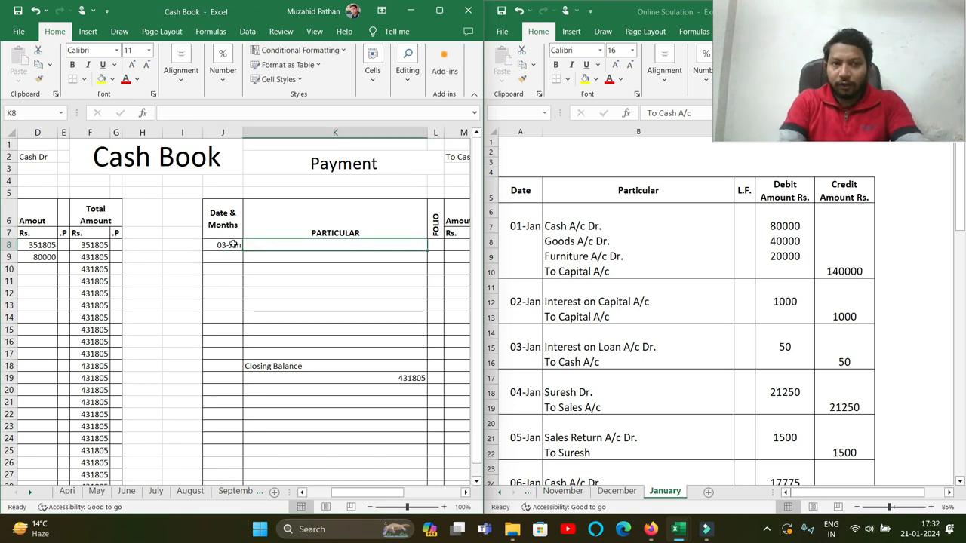
pyautogui.write('By I')
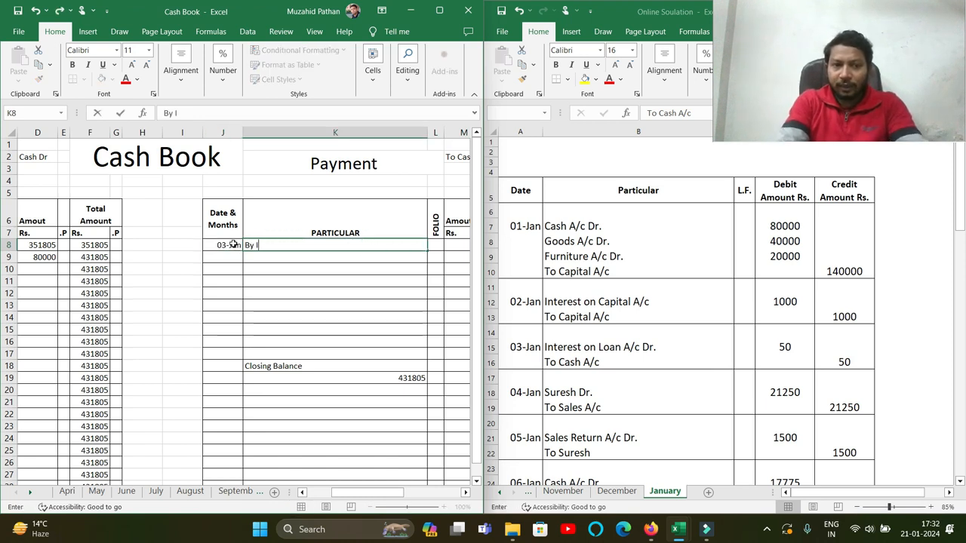
pyautogui.write('nterest')
pyautogui.write('on')
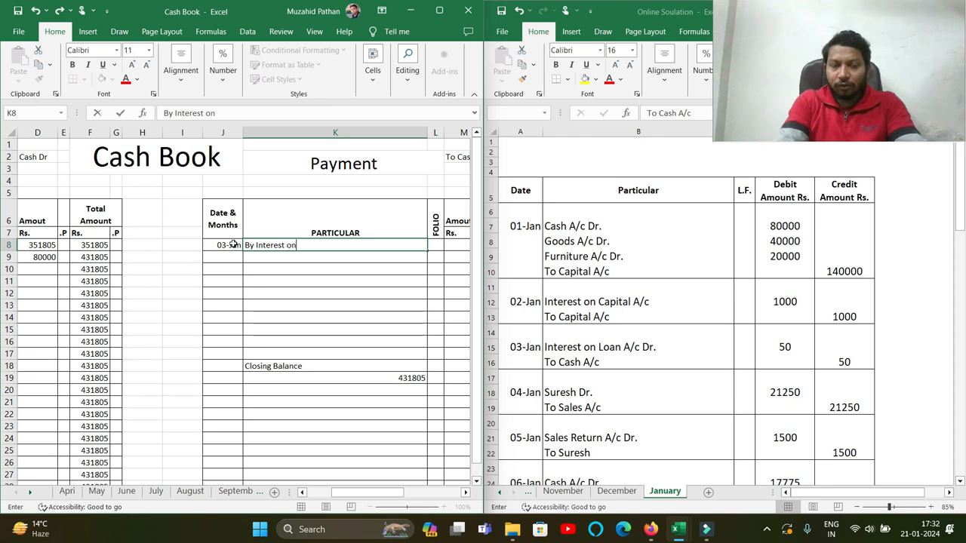
pyautogui.write(' Loan')
pyautogui.press('Tab')
pyautogui.press('Tab')
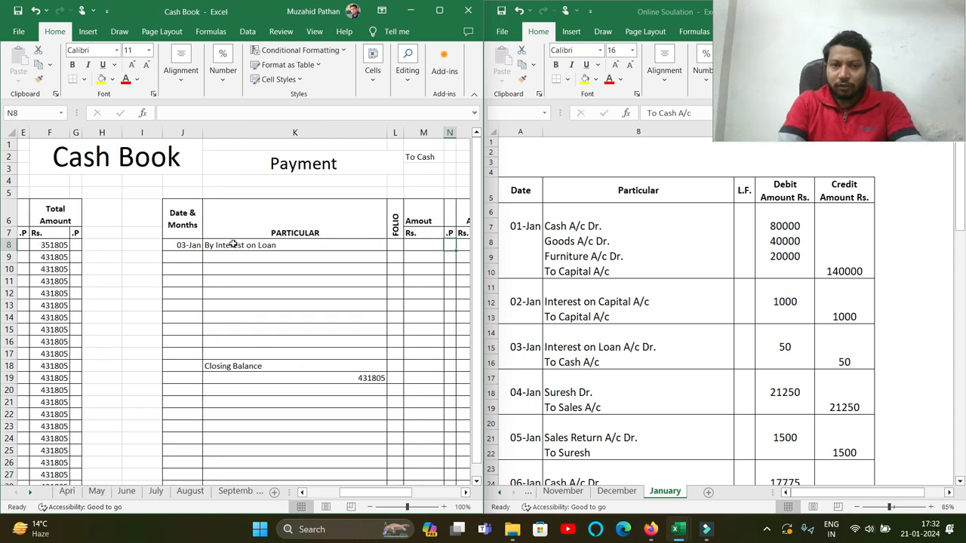
pyautogui.write('50')
pyautogui.press('Tab')
pyautogui.press('Tab')
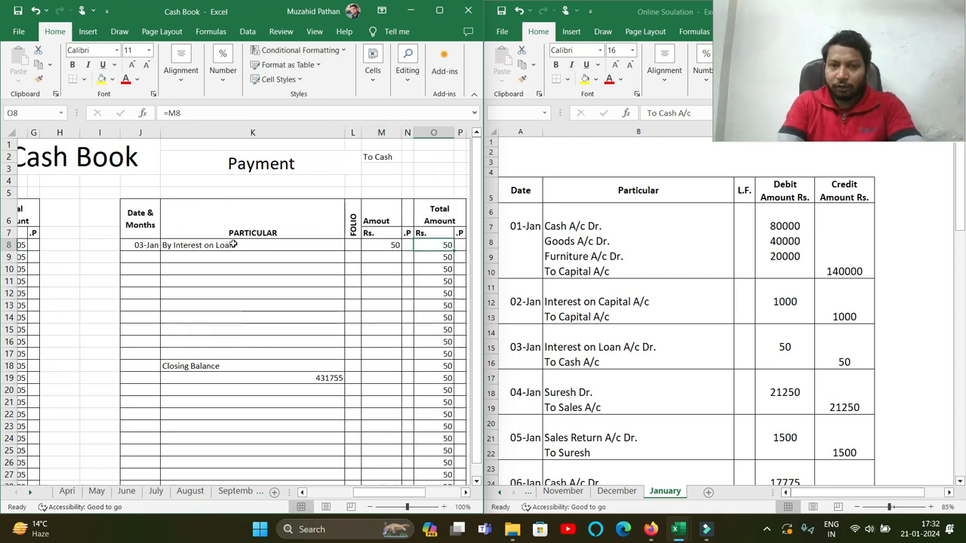
# - Return to the cash book's Received side and check the 04-Jan and 05-Jan journal entries for a Cash A/c line
pyautogui.press('Left')
pyautogui.press('Left')
pyautogui.press('Left')
pyautogui.press('Left')
pyautogui.press('Left')
pyautogui.press('Left')
pyautogui.press('Left')
pyautogui.press('Left')
pyautogui.press('Left')
pyautogui.press('Left')
pyautogui.press('Left')
pyautogui.press('Left')
pyautogui.press('Left')
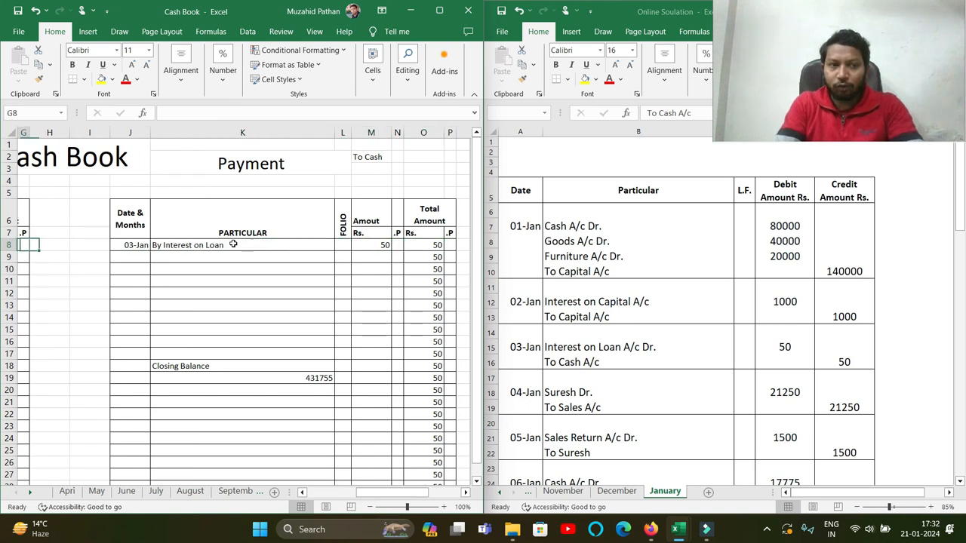
pyautogui.press('Left')
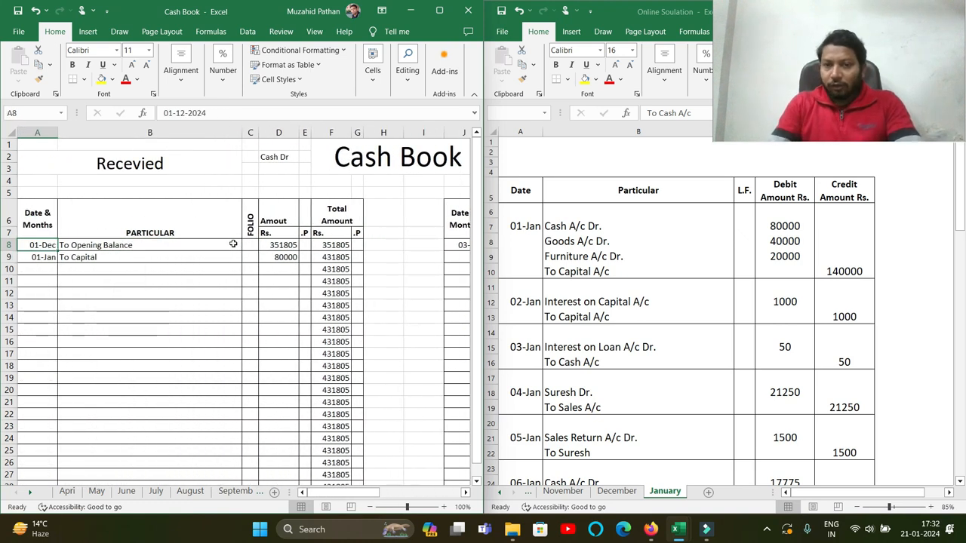
pyautogui.click(565, 363)
pyautogui.click(575, 347)
pyautogui.moveTo(567, 392); pyautogui.dragTo(570, 406)
pyautogui.scroll(-2, 570, 406)
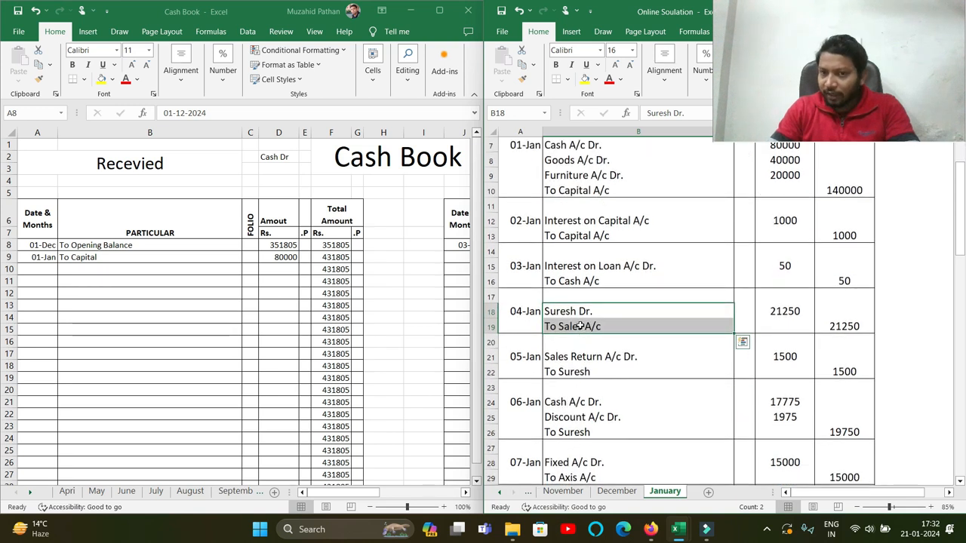
pyautogui.scroll(-1, 582, 327)
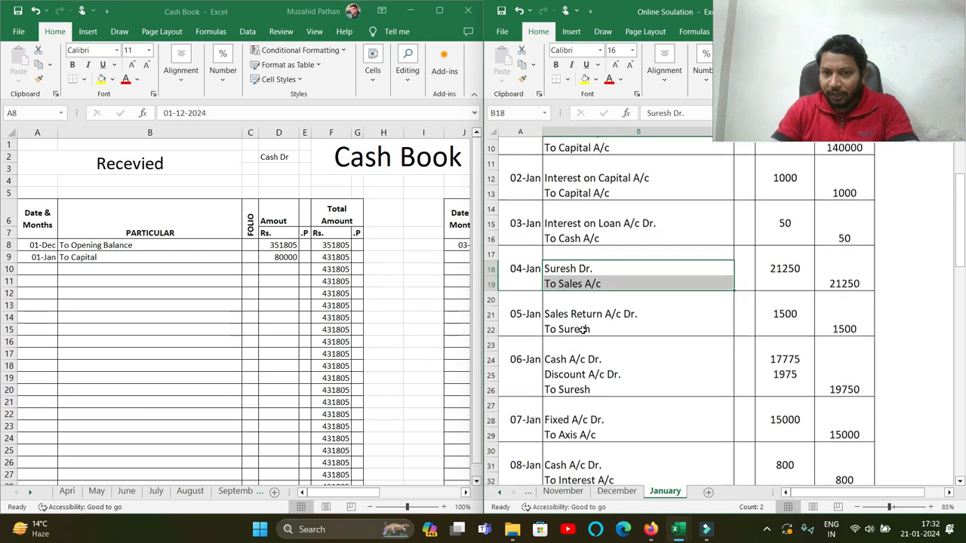
pyautogui.moveTo(582, 317); pyautogui.dragTo(576, 326)
pyautogui.click(578, 370)
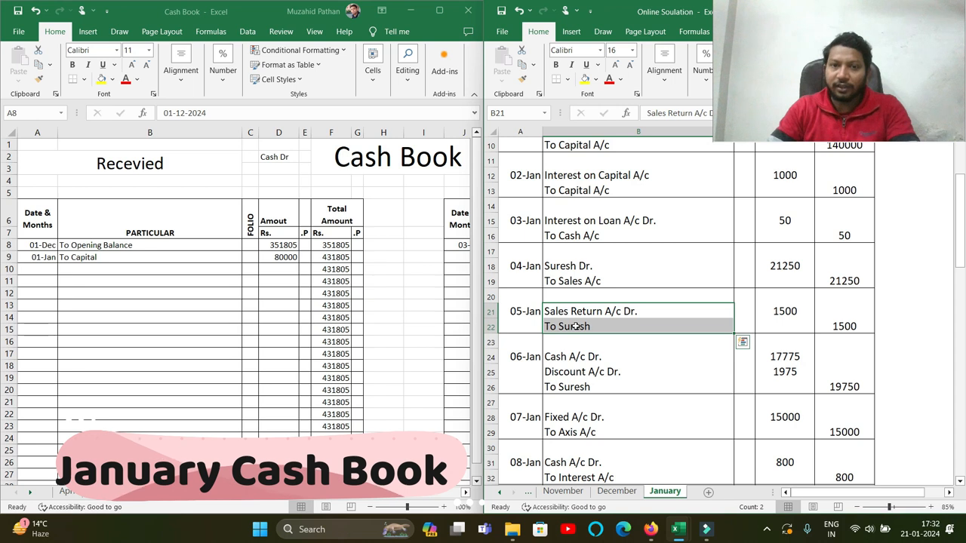
pyautogui.scroll(-1, 563, 339)
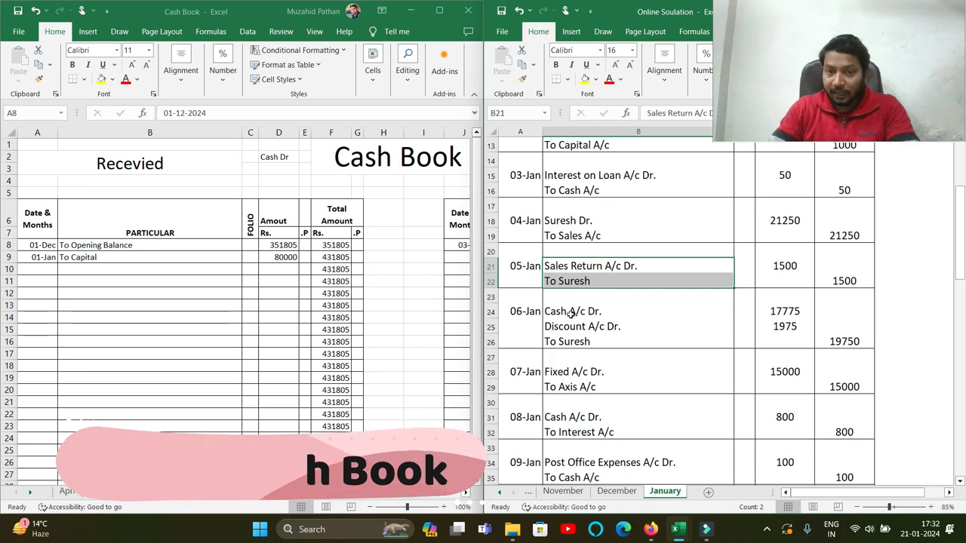
# - Post the 06-Jan cash receipt from the customer in row 10 of the cash book's Received side, amount 17775
pyautogui.moveTo(567, 313); pyautogui.dragTo(569, 343)
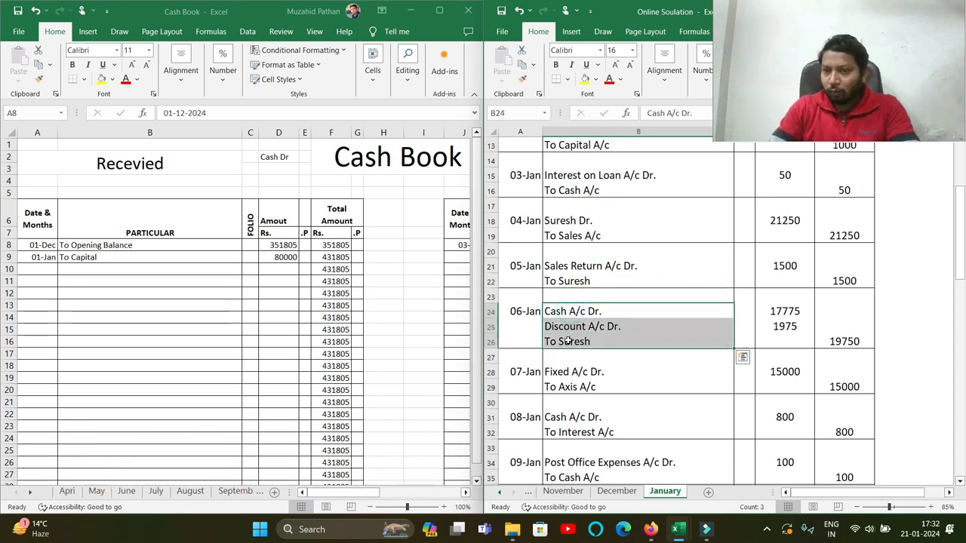
pyautogui.click(855, 348)
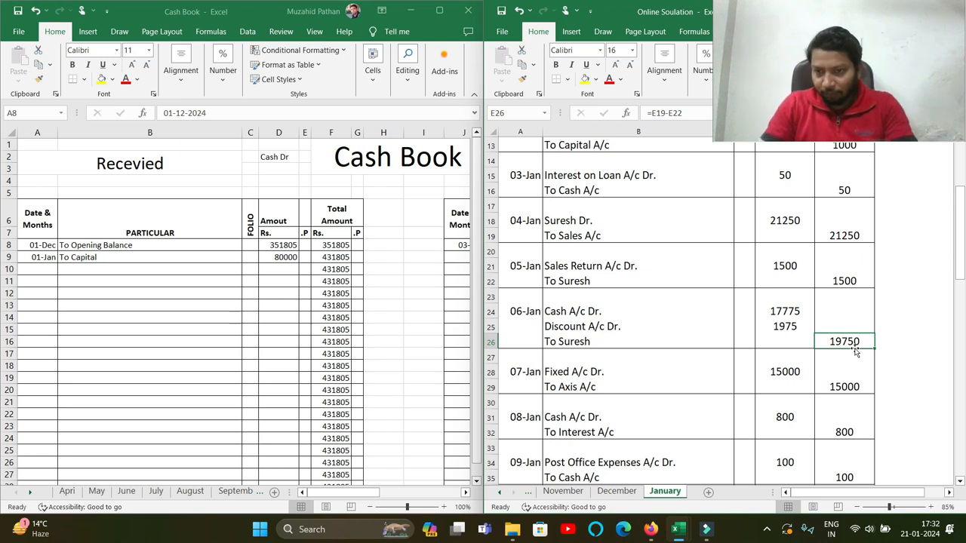
pyautogui.moveTo(558, 332); pyautogui.dragTo(809, 336)
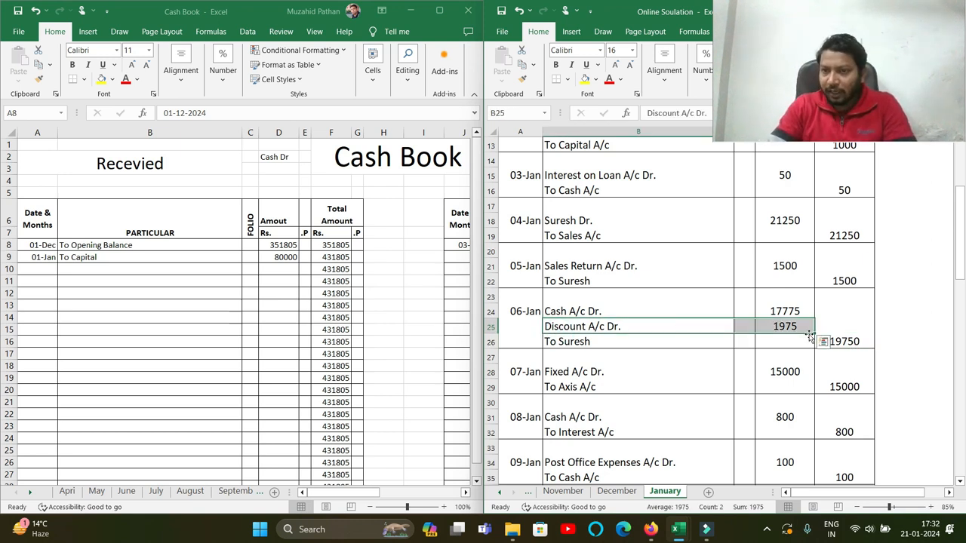
pyautogui.click(554, 311)
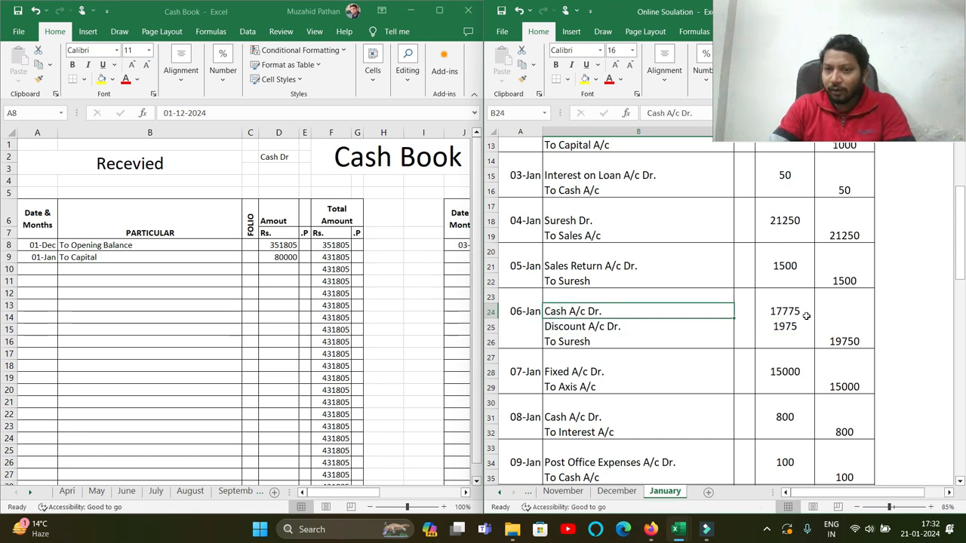
pyautogui.click(47, 272)
pyautogui.click(45, 267)
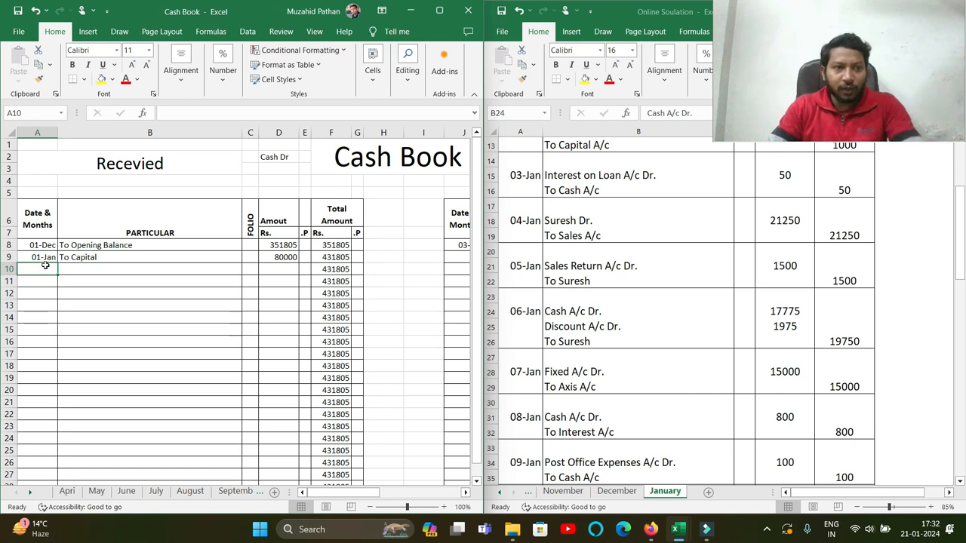
pyautogui.write('6/1')
pyautogui.press('Tab')
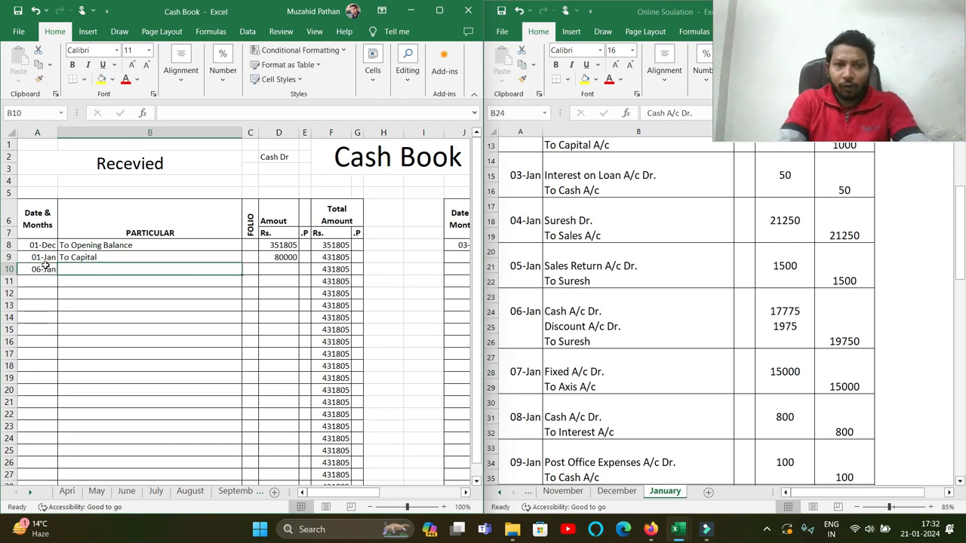
pyautogui.write('To Sures')
pyautogui.press('Tab')
pyautogui.press('Tab')
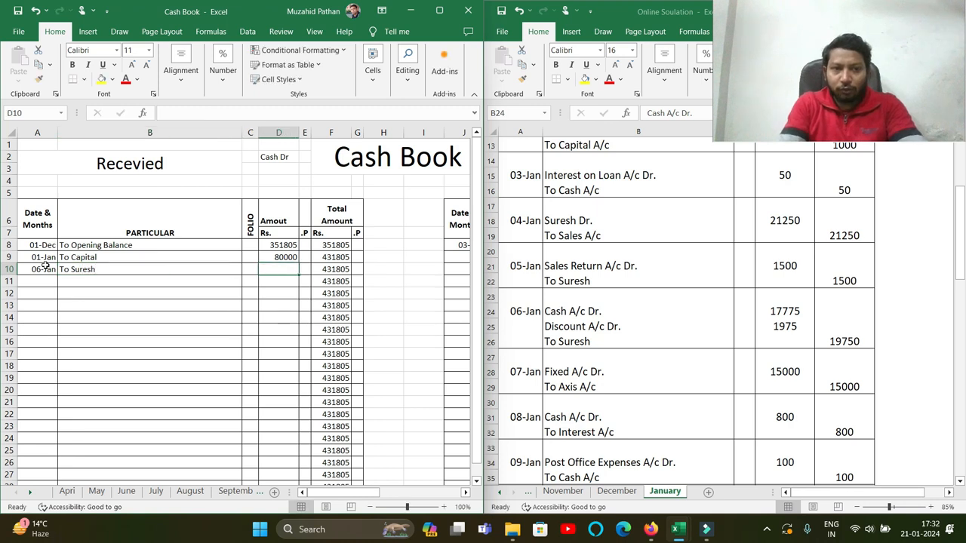
pyautogui.write('17775')
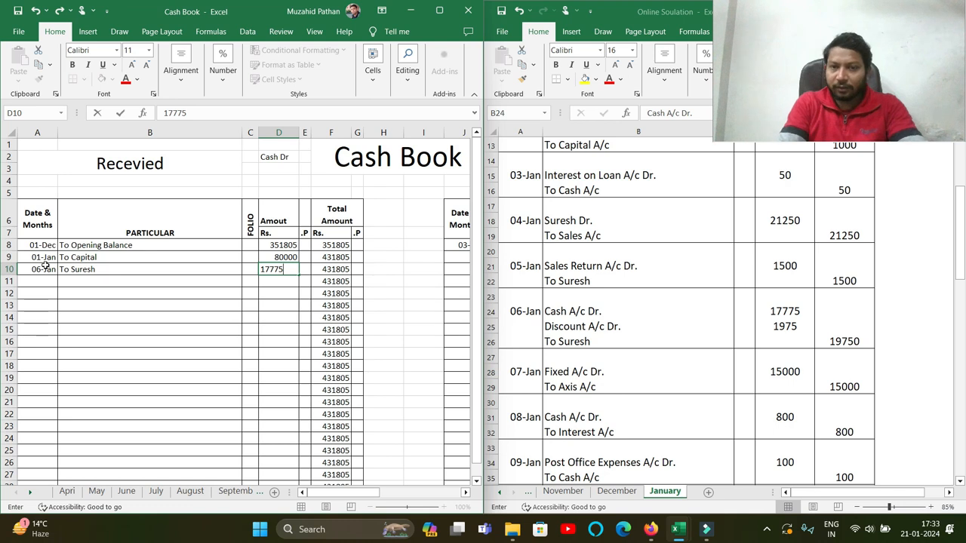
pyautogui.press('Return')
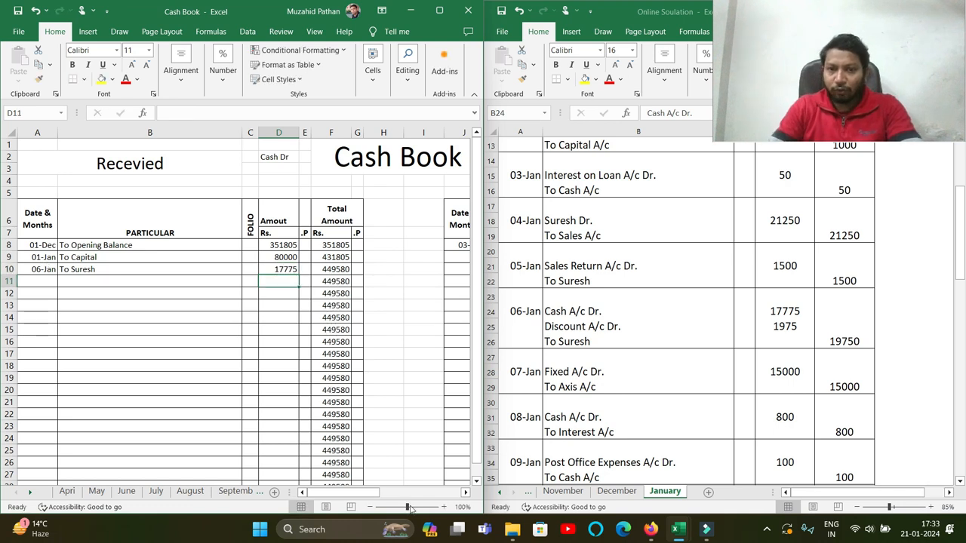
# - Check the 07-Jan Fixed A/c and Axis A/c entry in the January journal for a Cash A/c line
pyautogui.scroll(-1, 46, 287)
pyautogui.click(585, 311)
pyautogui.click(581, 341)
pyautogui.scroll(-2, 581, 363)
pyautogui.click(578, 284)
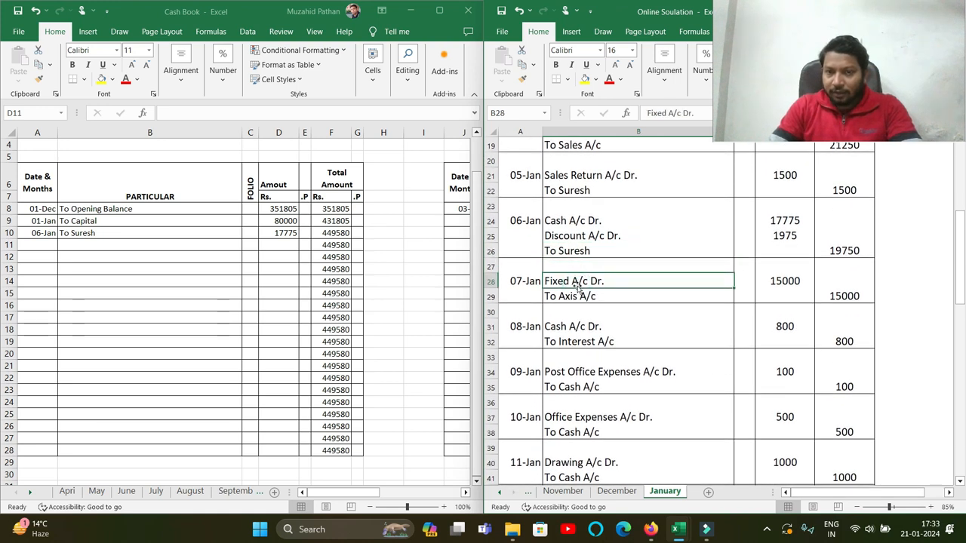
pyautogui.moveTo(578, 281); pyautogui.dragTo(581, 296)
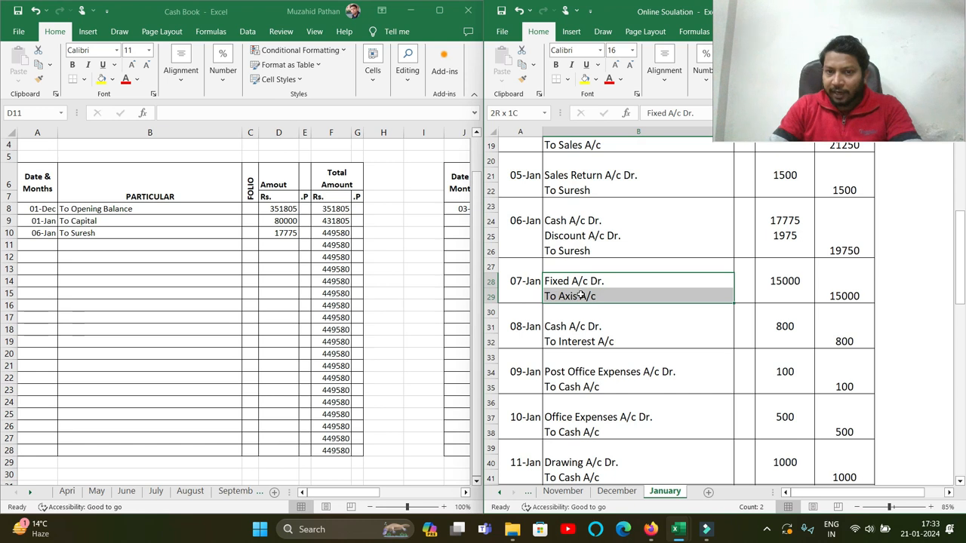
pyautogui.scroll(-1, 586, 314)
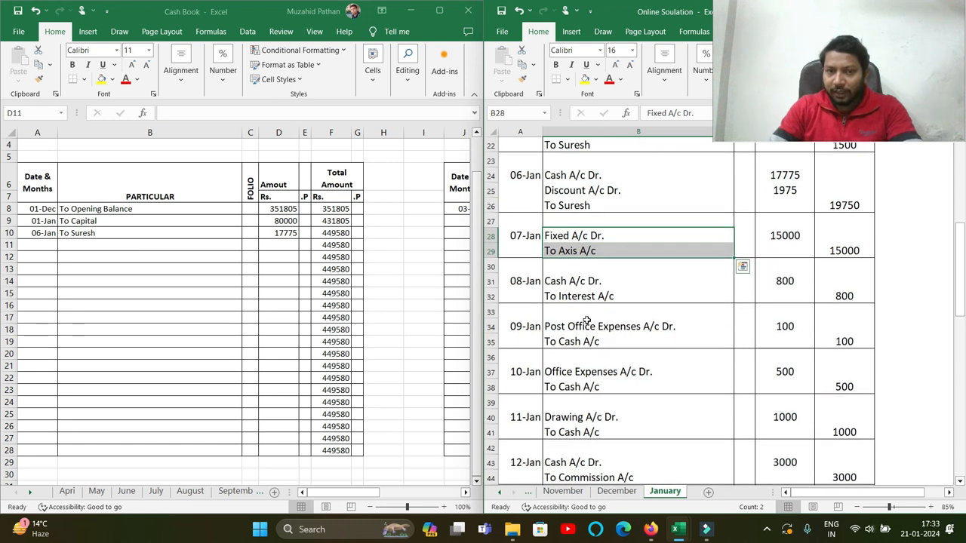
# - Post the 08-Jan receipt in row 11 of the cash book's Received side as To Interest, amount 800
pyautogui.moveTo(578, 281); pyautogui.dragTo(580, 296)
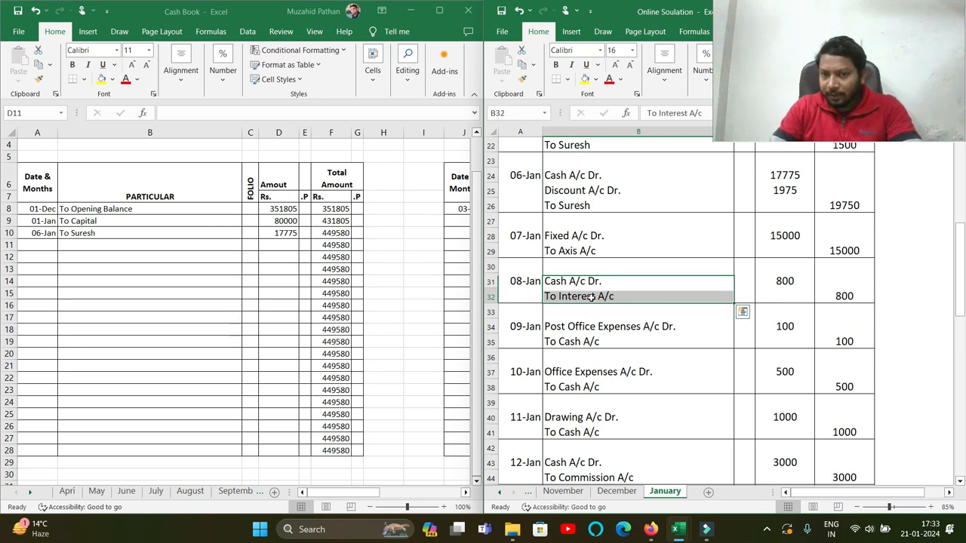
pyautogui.click(593, 297)
pyautogui.click(35, 244)
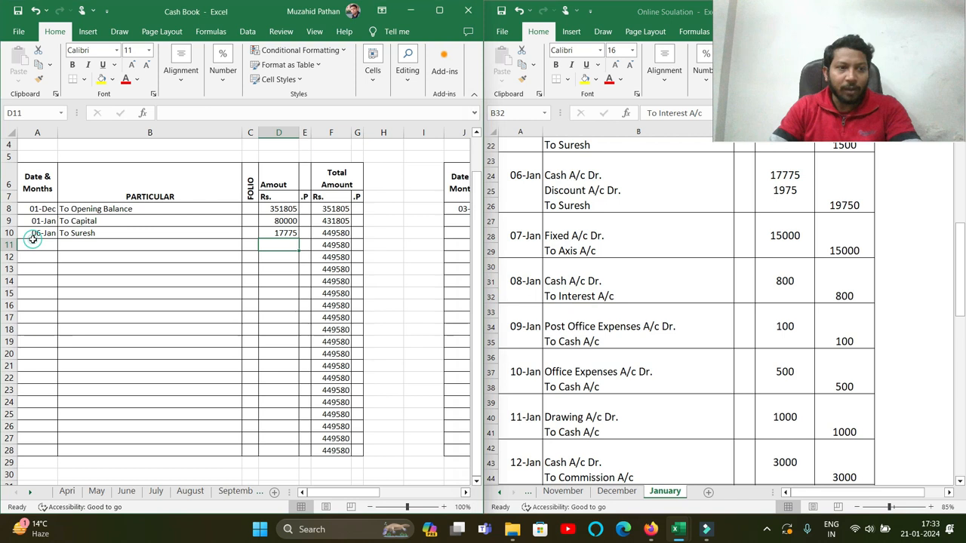
pyautogui.write('0')
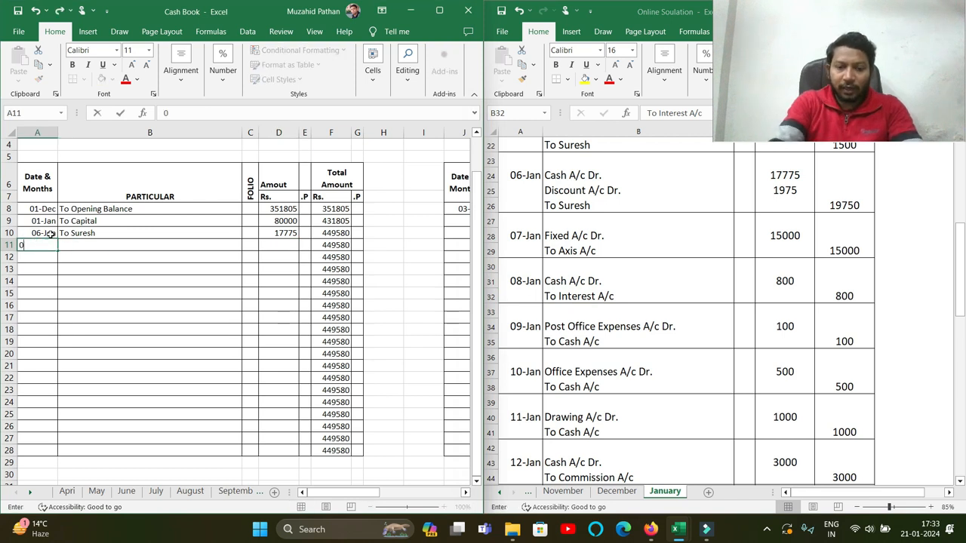
pyautogui.write('8/1')
pyautogui.press('Tab')
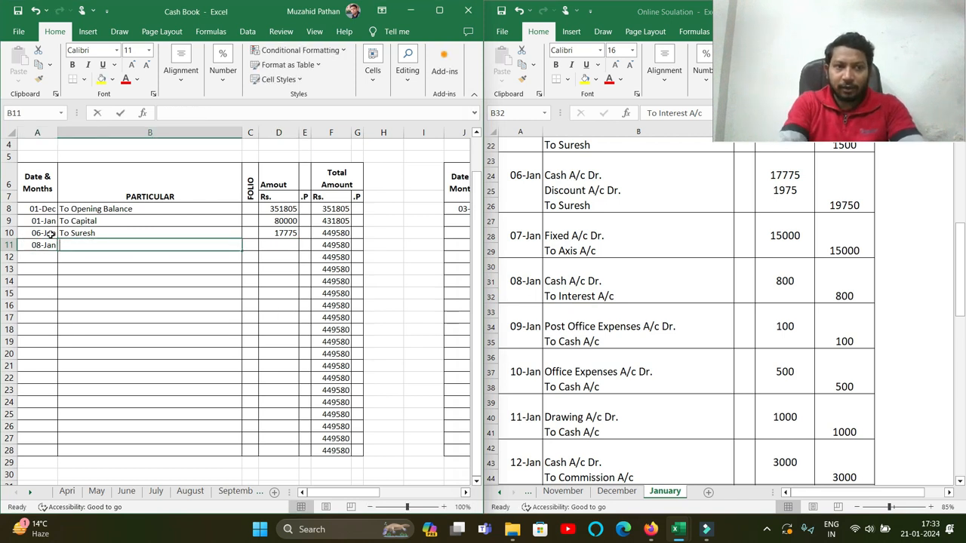
pyautogui.write('To Interest')
pyautogui.press('Tab')
pyautogui.press('Tab')
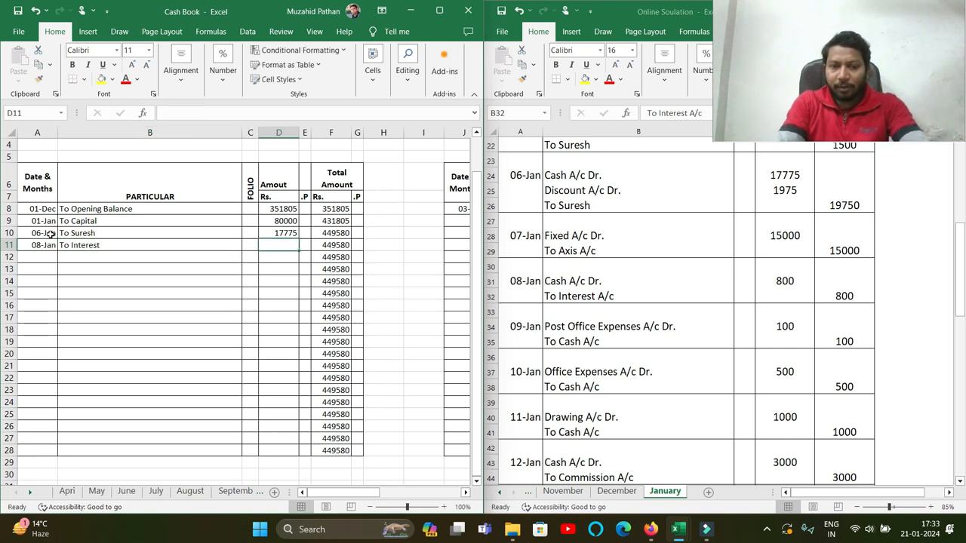
pyautogui.write('800')
pyautogui.press('Return')
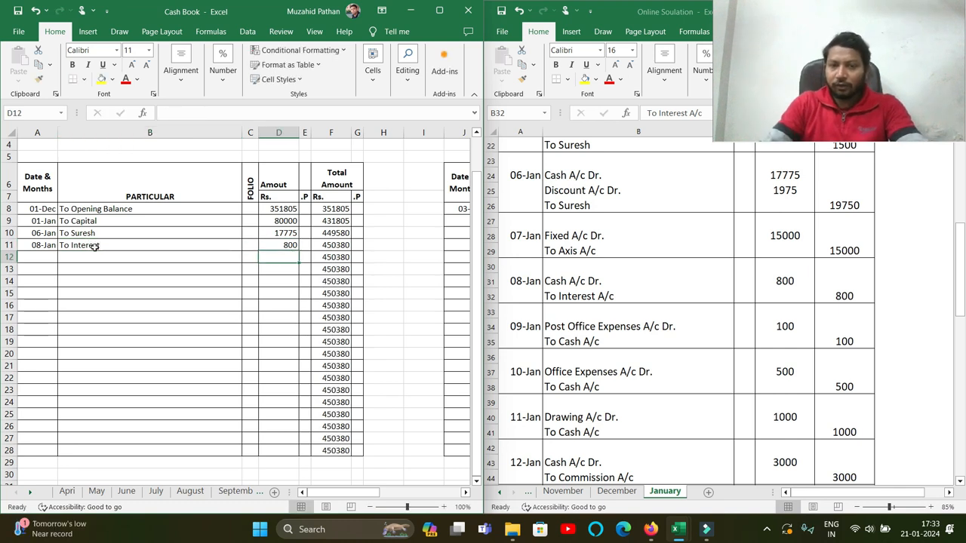
# - Post the 09-Jan cash payment from the January journal in row 9 of the cash book's payment side as By Post Office Expenses, amount 100
pyautogui.click(574, 296)
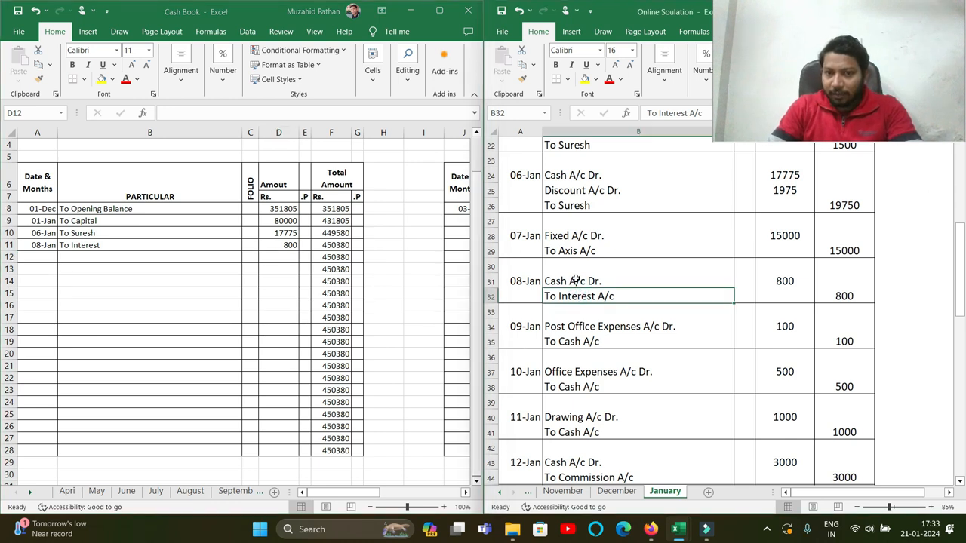
pyautogui.moveTo(578, 325); pyautogui.dragTo(579, 340)
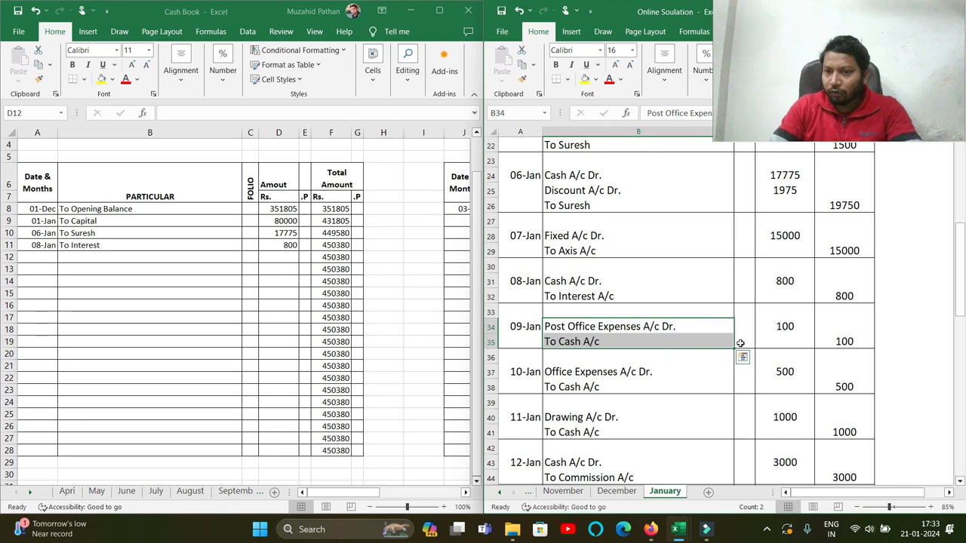
pyautogui.click(802, 341)
pyautogui.click(464, 492)
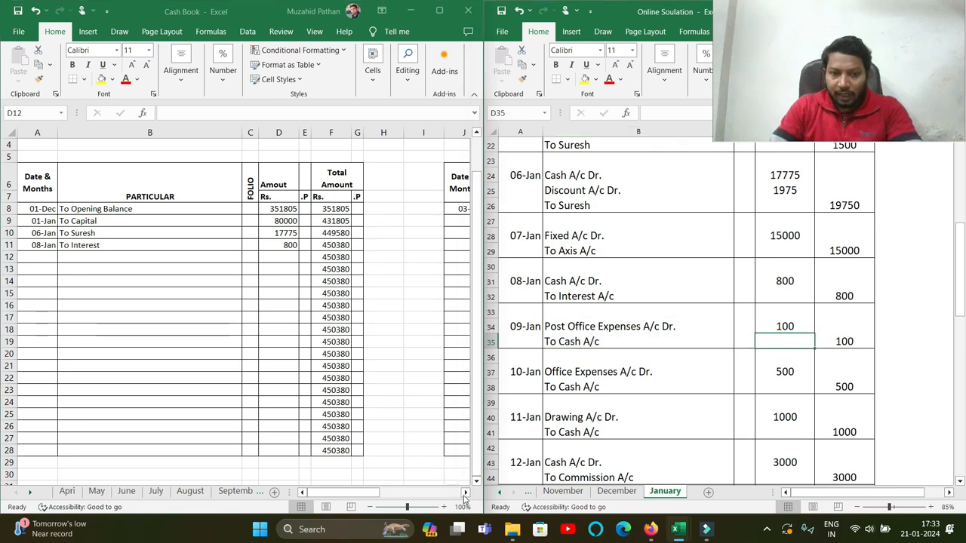
pyautogui.click(464, 493)
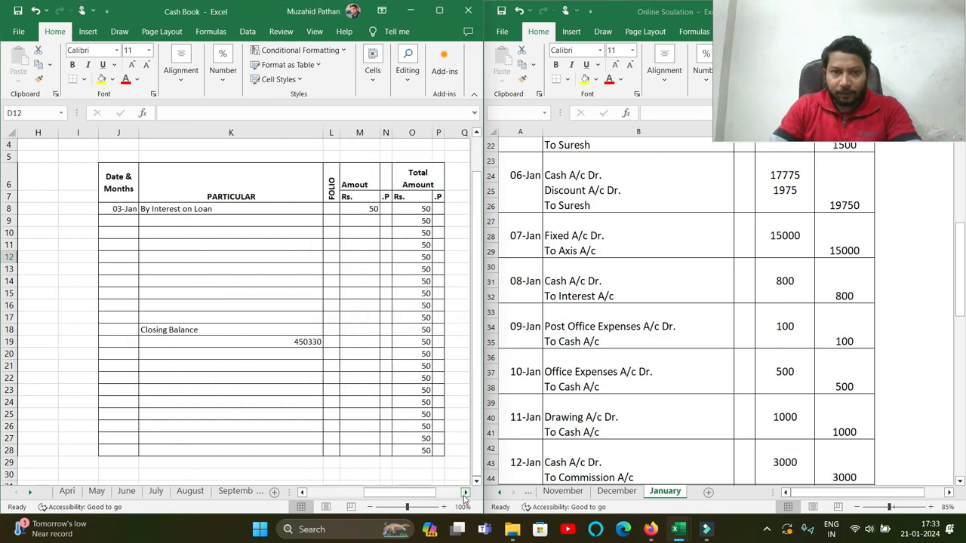
pyautogui.click(118, 222)
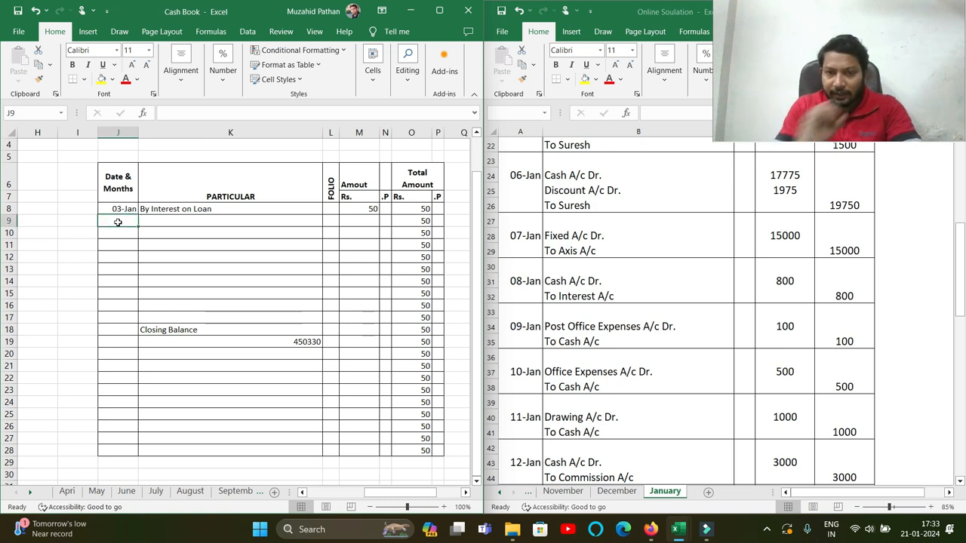
pyautogui.write('09/1')
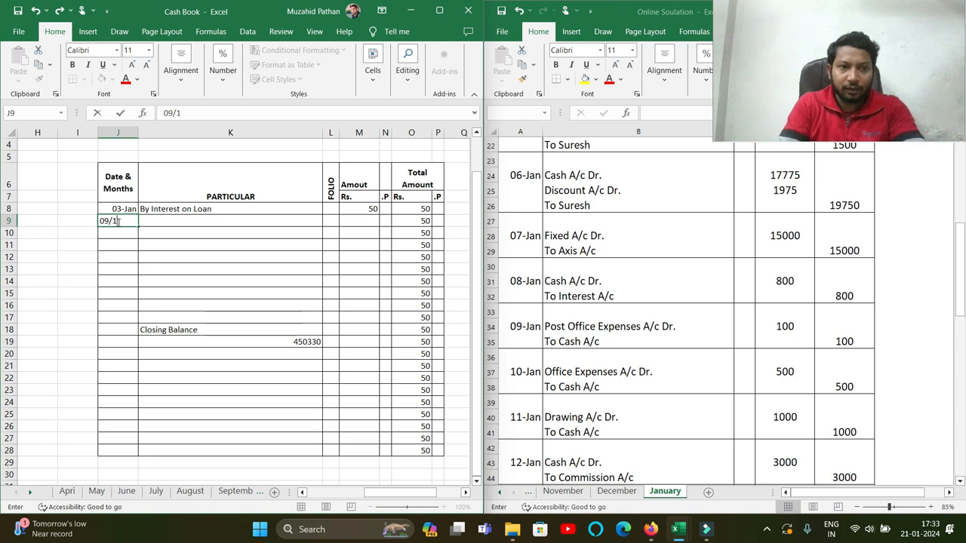
pyautogui.press('Tab')
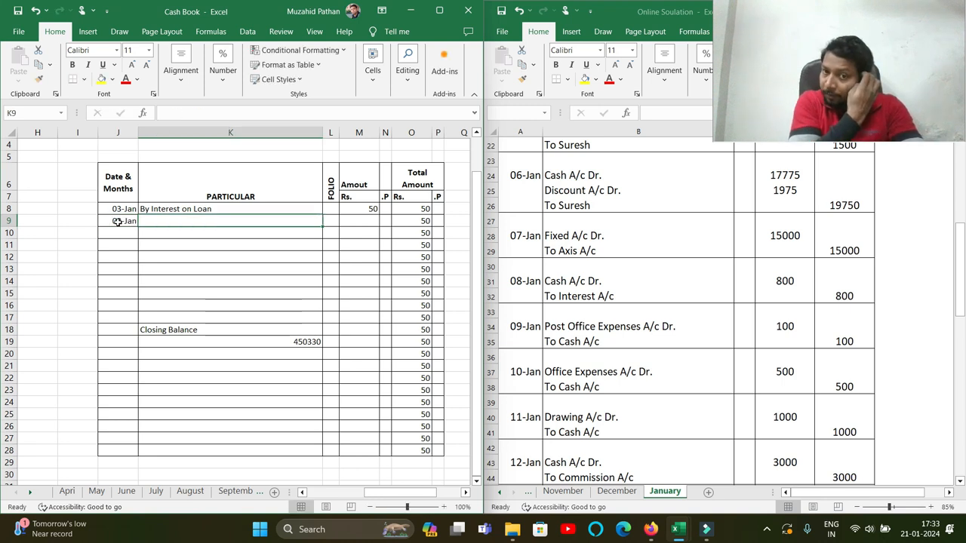
pyautogui.write('By ')
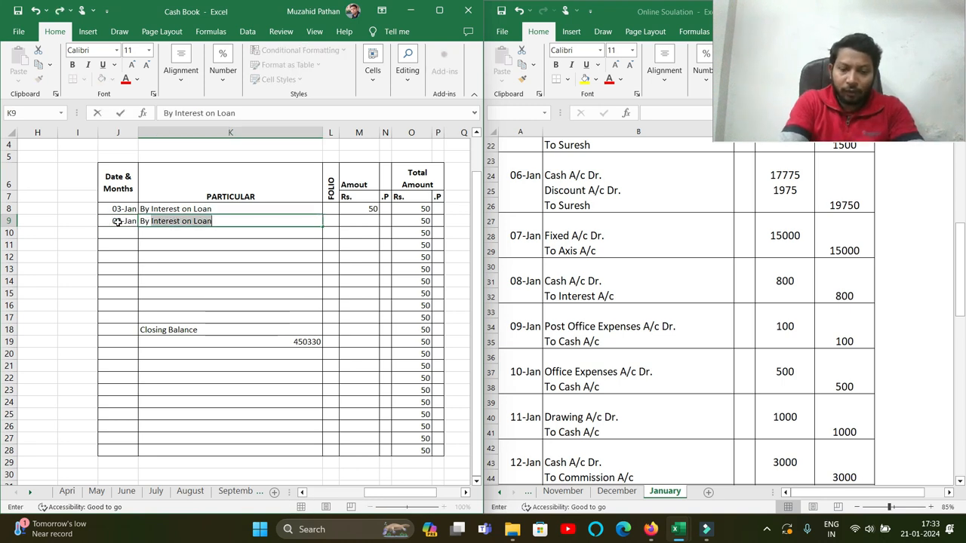
pyautogui.write('Post Office Expenses')
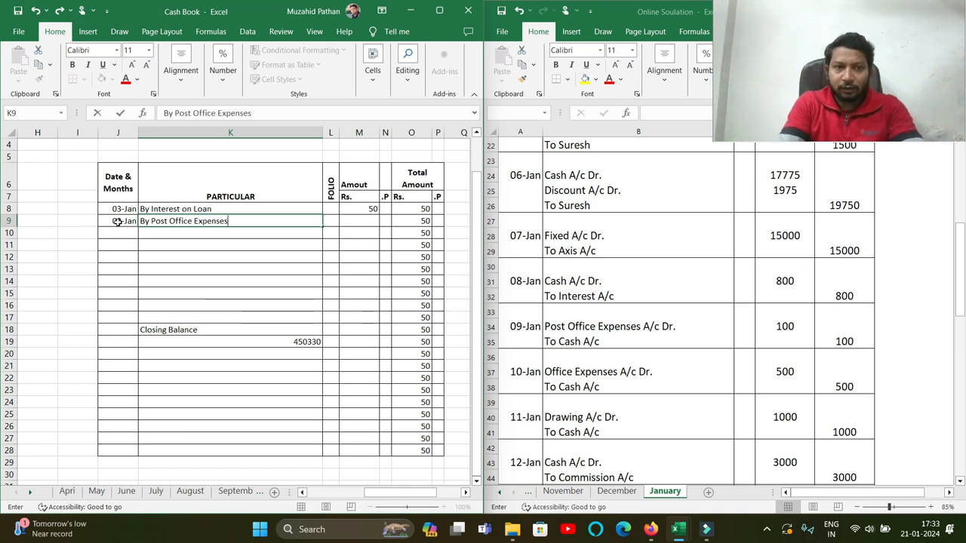
pyautogui.press('Tab')
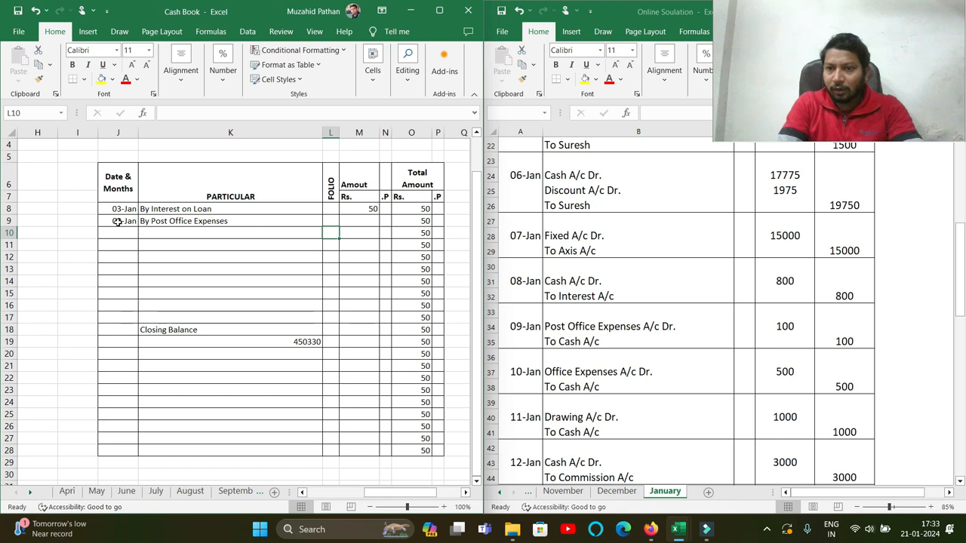
pyautogui.press('Tab')
pyautogui.write('1')
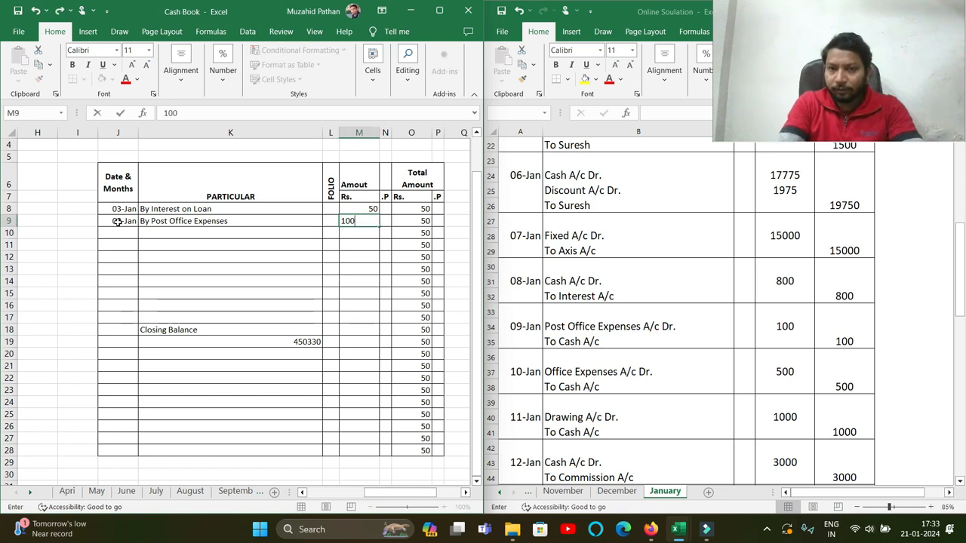
pyautogui.press('Return')
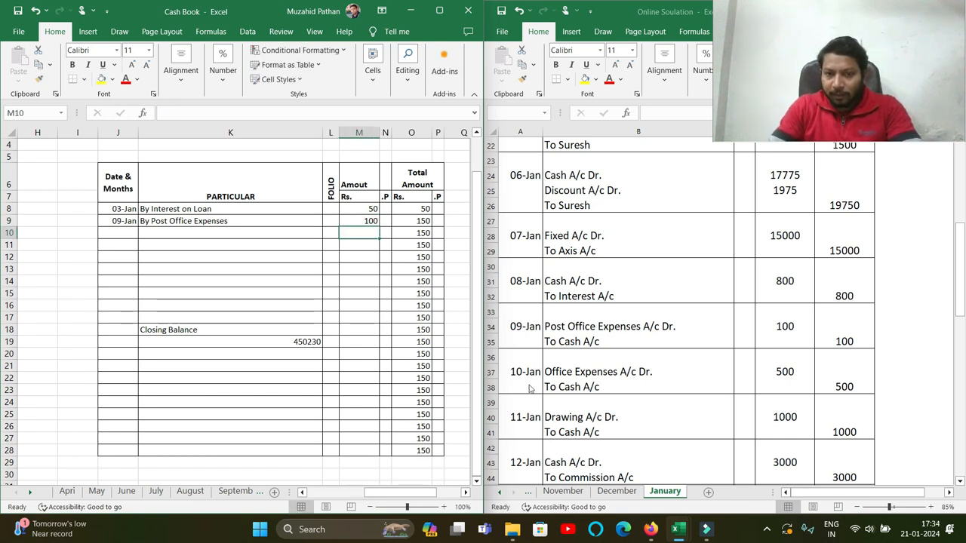
# - Post the 10-Jan cash payment in row 10 of the cash book's payment side as By Office Expenses, amount 500
pyautogui.click(531, 388)
pyautogui.click(562, 373)
pyautogui.click(570, 387)
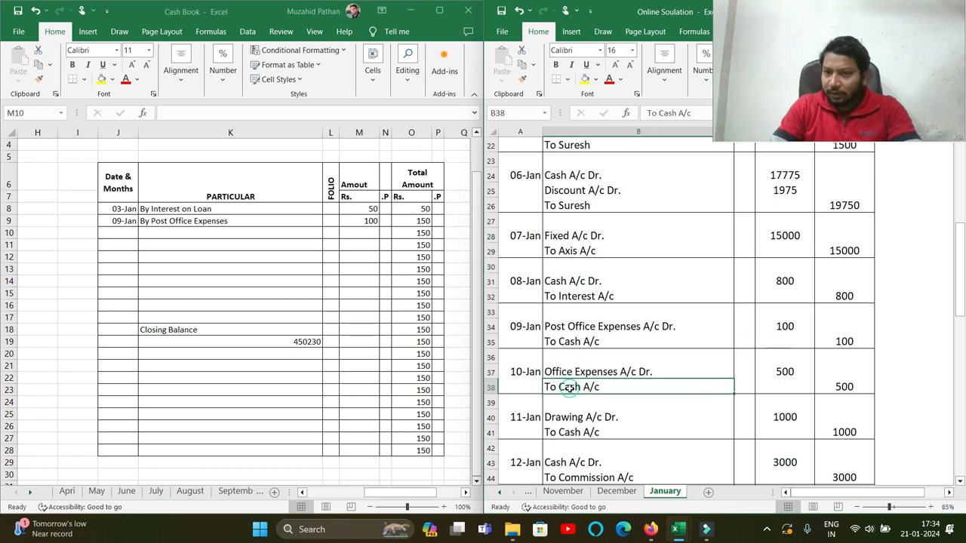
pyautogui.click(123, 236)
pyautogui.write('10/1')
pyautogui.press('Tab')
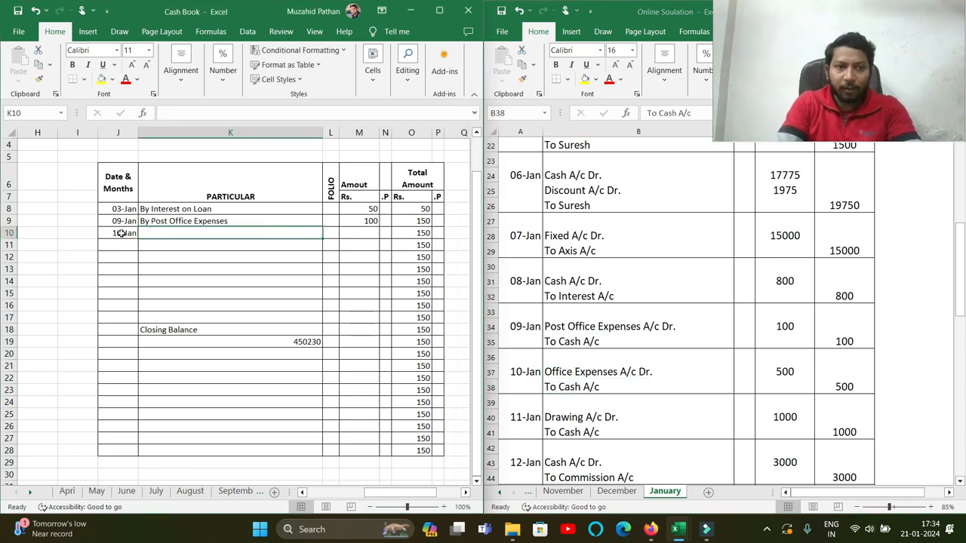
pyautogui.write('By Office Expe')
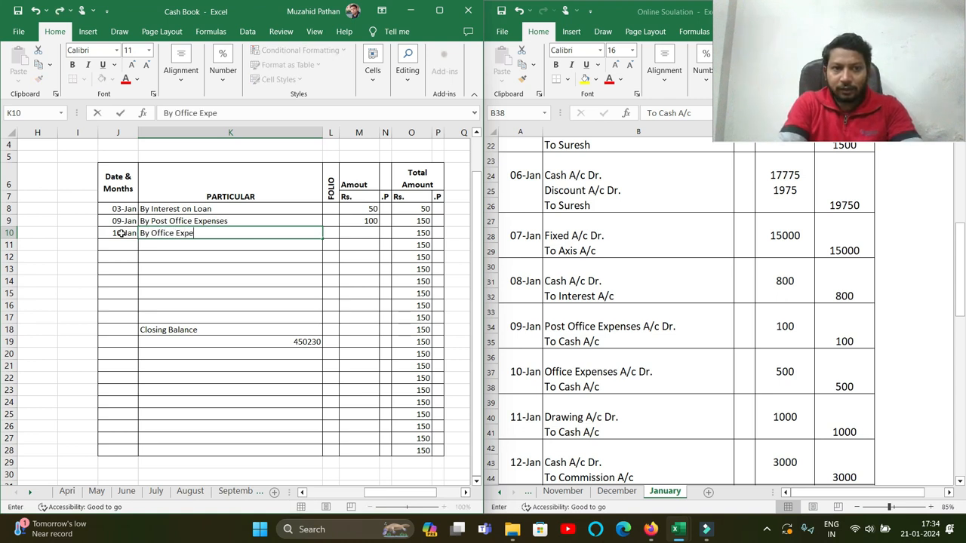
pyautogui.write('nses')
pyautogui.press('Tab')
pyautogui.press('Tab')
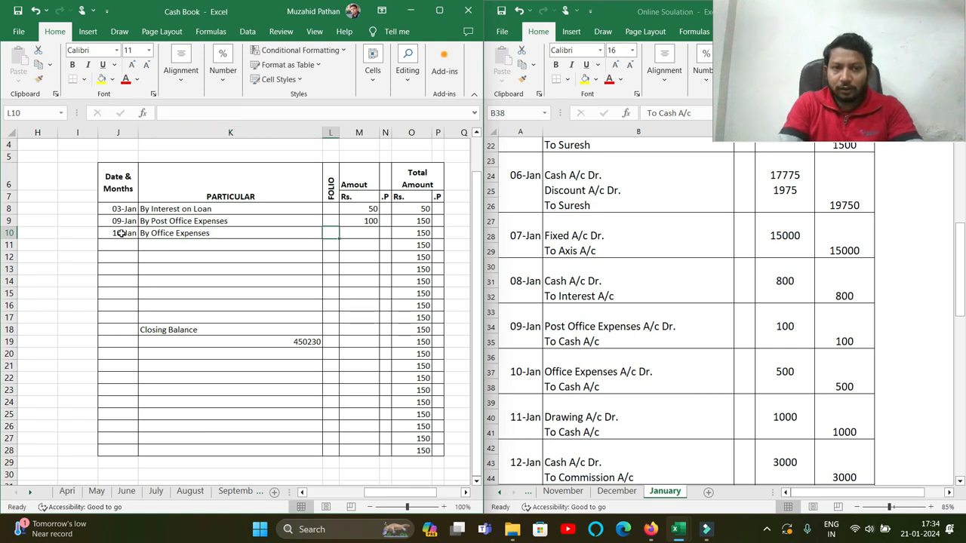
pyautogui.write('500')
pyautogui.press('Return')
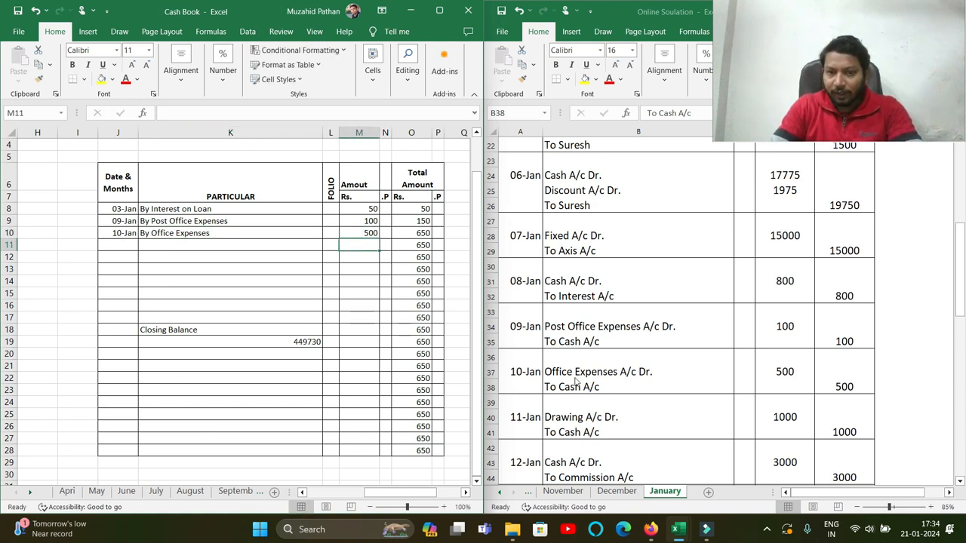
# - Post the 11-Jan cash payment in row 11 of the cash book's payment side as By Drawing, amount 1000
pyautogui.click(576, 381)
pyautogui.click(567, 419)
pyautogui.scroll(-1, 571, 421)
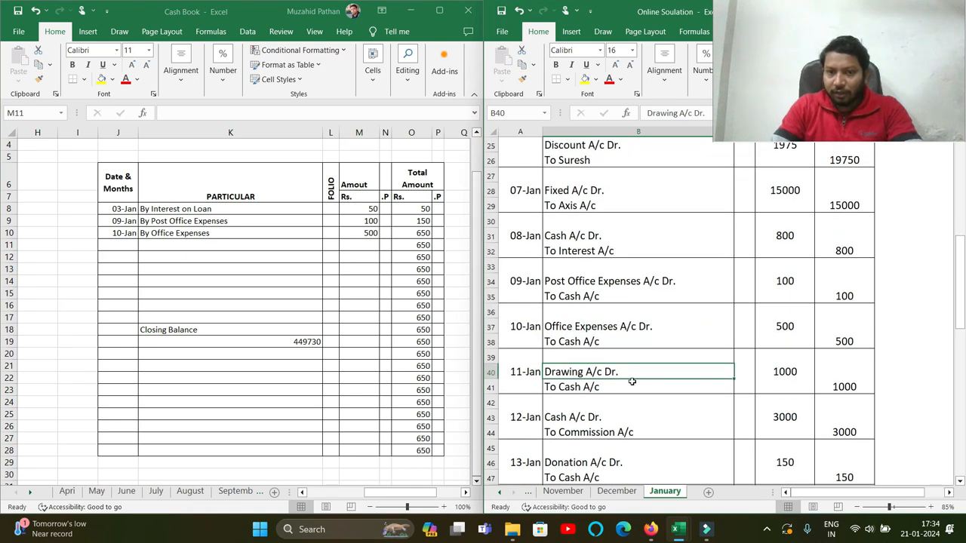
pyautogui.click(118, 245)
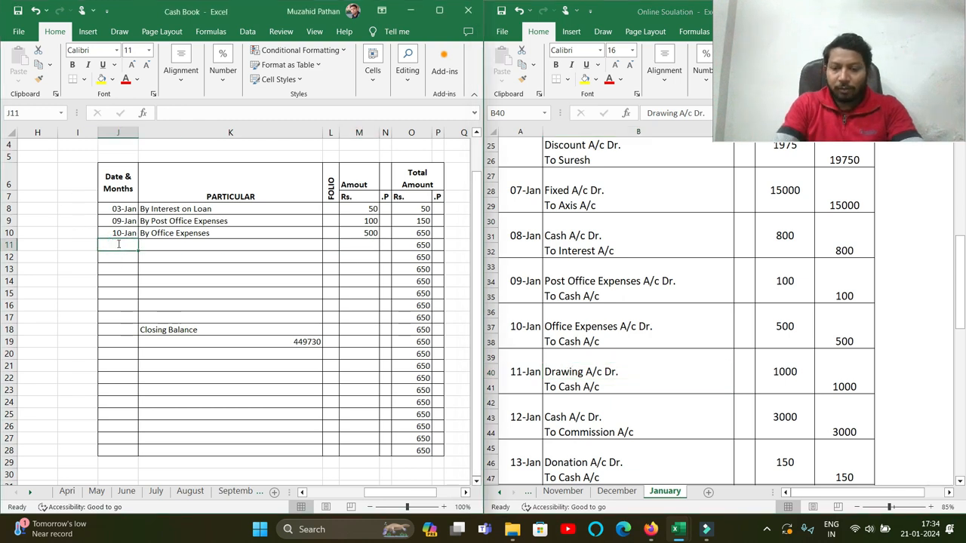
pyautogui.write('11/1')
pyautogui.press('Tab')
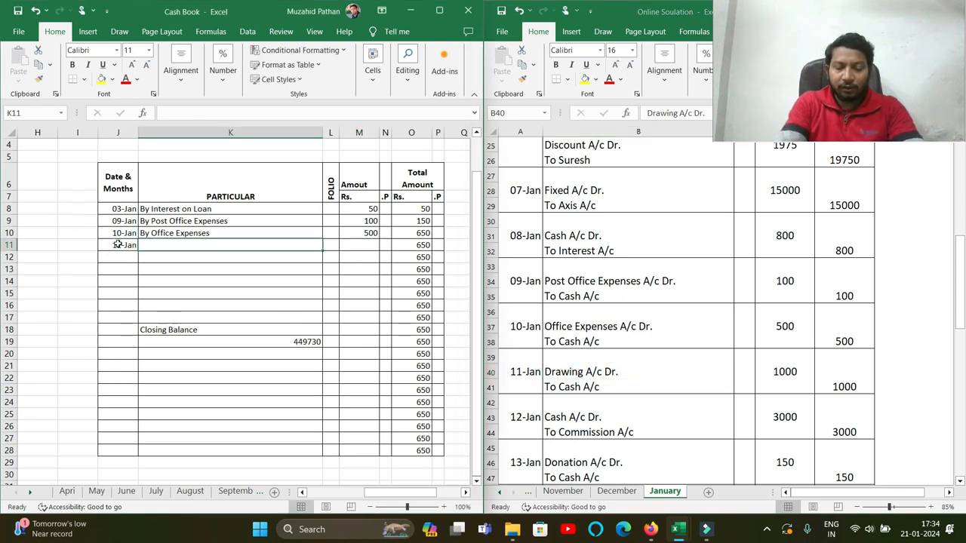
pyautogui.write('By Drawing')
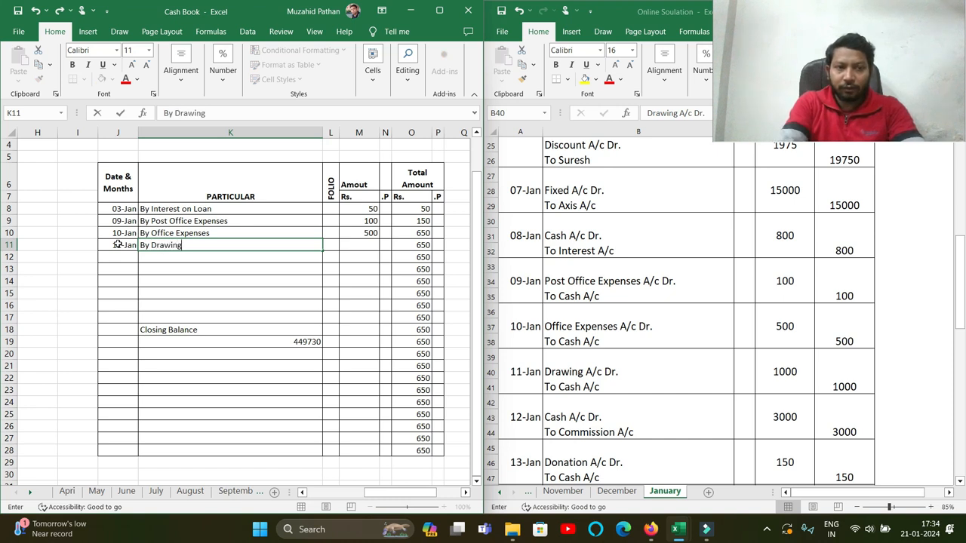
pyautogui.press('Tab')
pyautogui.press('Tab')
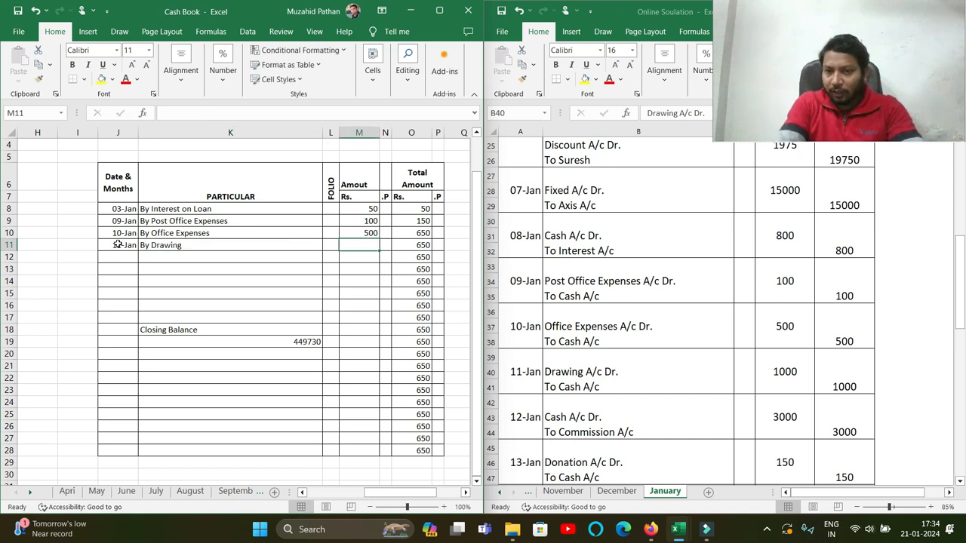
pyautogui.write('1000')
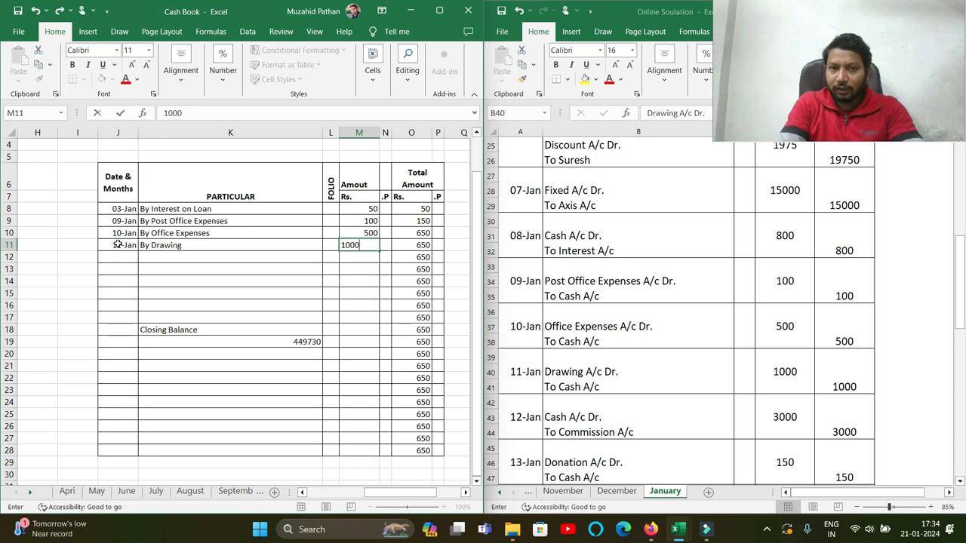
pyautogui.press('Return')
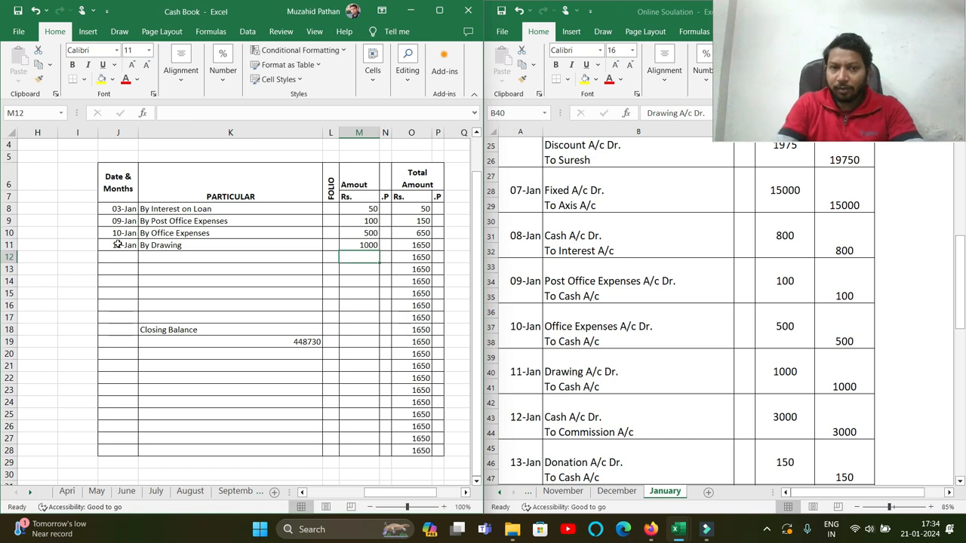
# - Post the 12-Jan cash receipt in row 12 of the cash book's Received side as To Commission, amount 3000
pyautogui.click(574, 375)
pyautogui.click(572, 389)
pyautogui.click(572, 421)
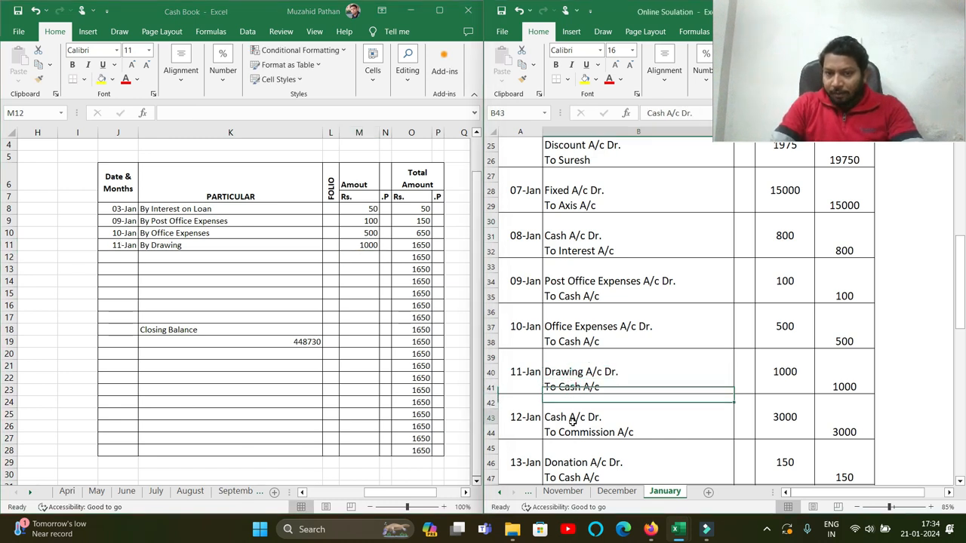
pyautogui.scroll(-1, 573, 419)
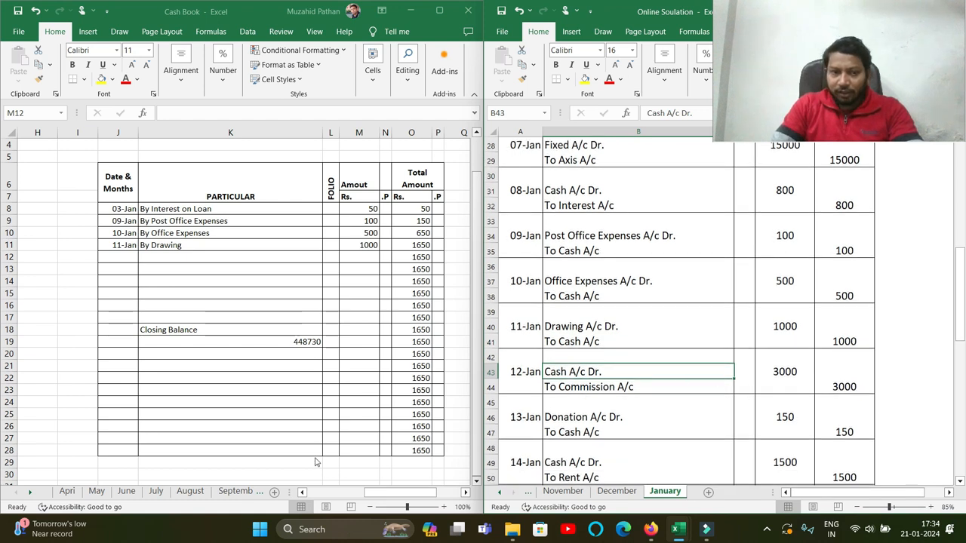
pyautogui.click(302, 492)
pyautogui.click(302, 492)
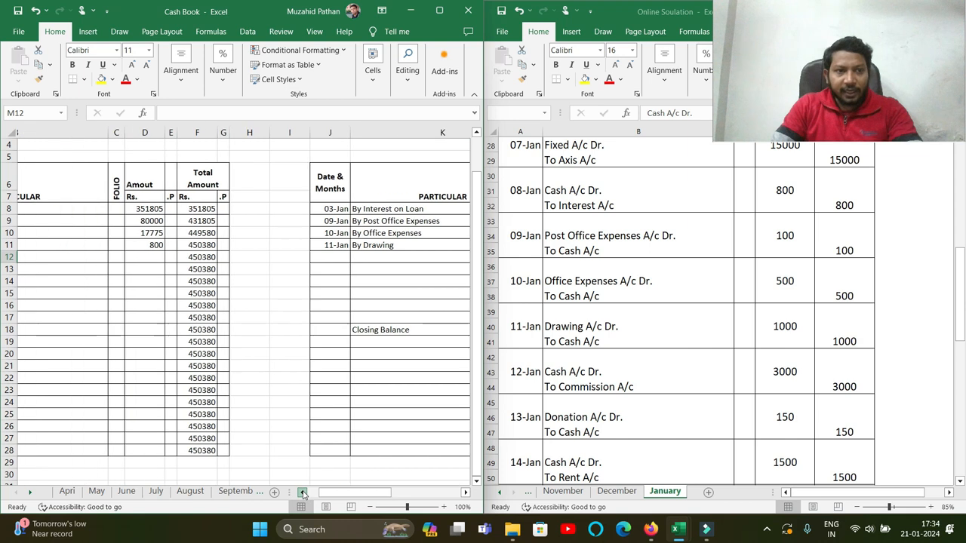
pyautogui.click(46, 257)
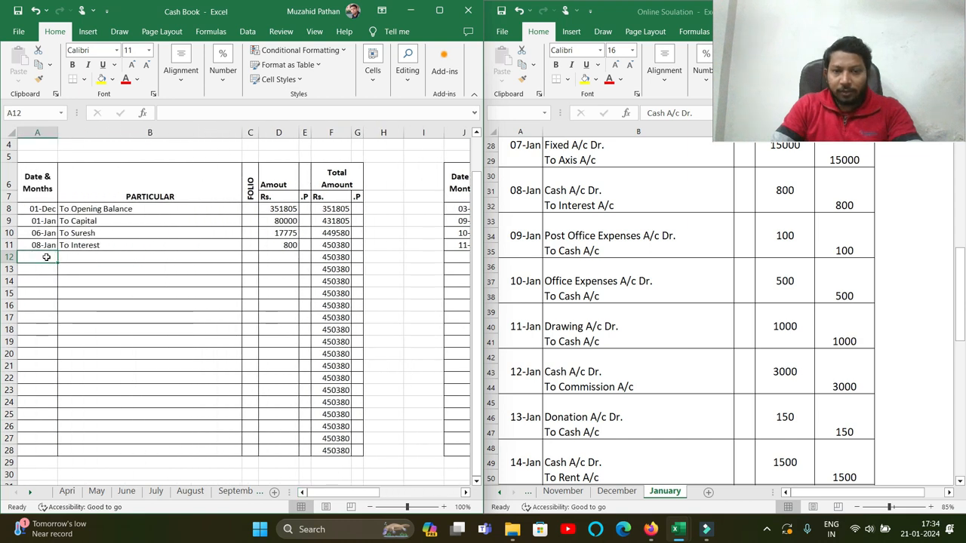
pyautogui.write('12/1')
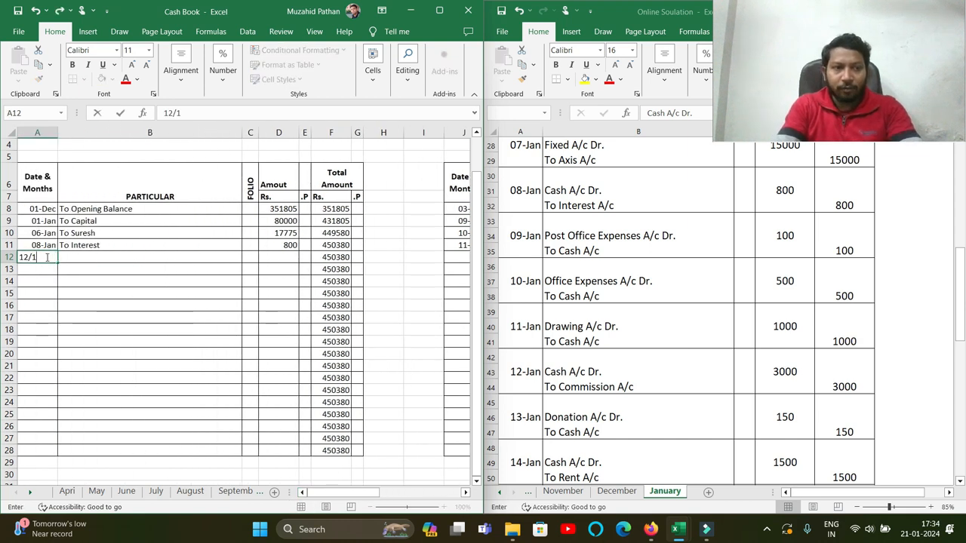
pyautogui.press('Tab')
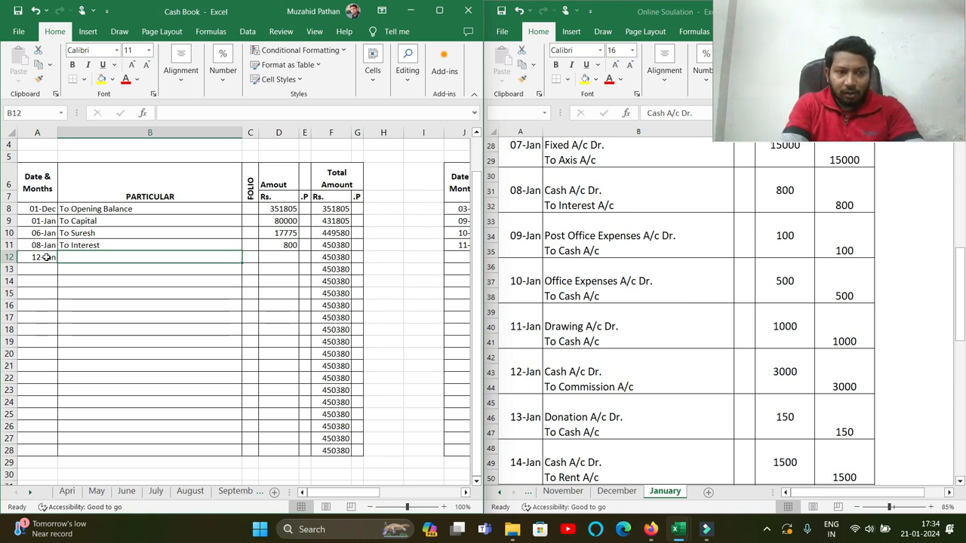
pyautogui.write('To Commission')
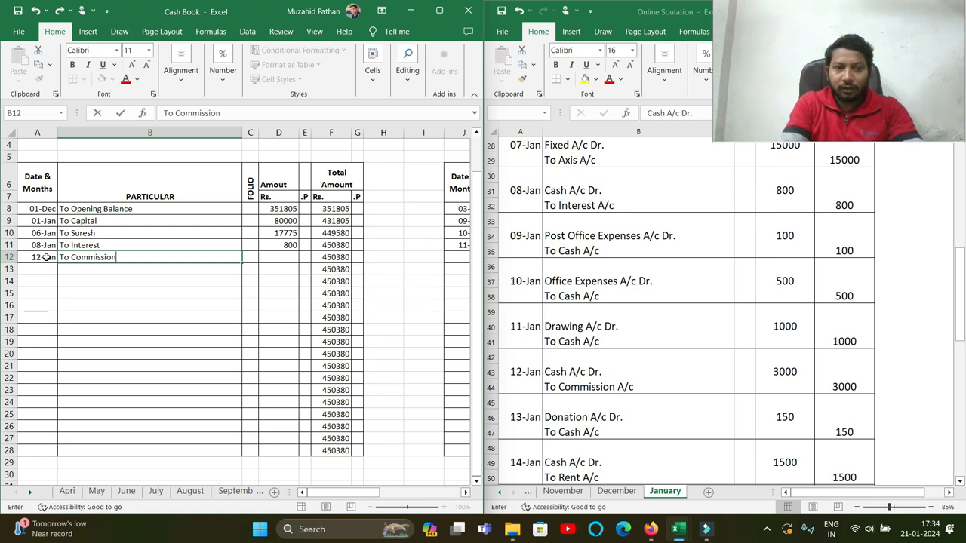
pyautogui.press('Tab')
pyautogui.press('Tab')
pyautogui.write('3000')
pyautogui.press('Return')
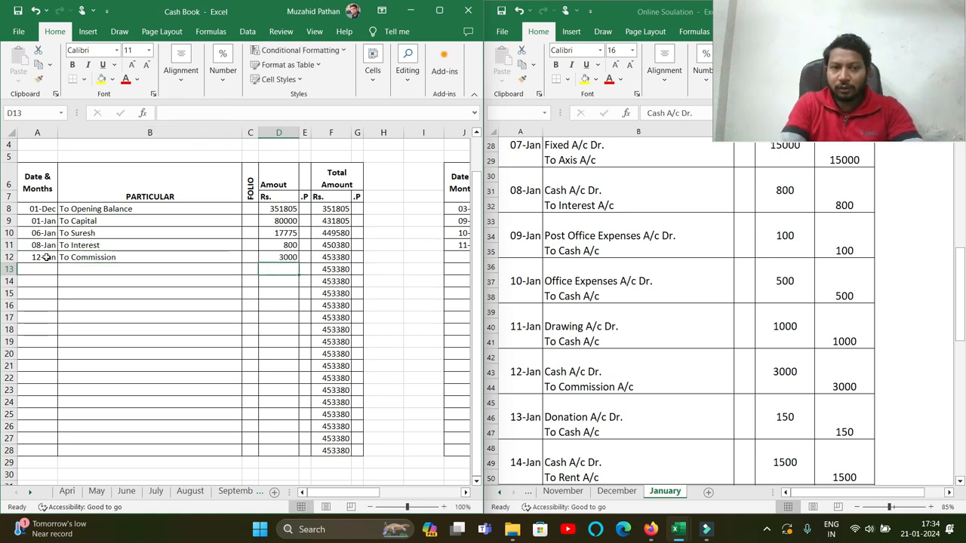
# - Post the 13-Jan cash payment from the January journal in row 12 of the cash book's payment side as By Donation, amount 150
pyautogui.click(658, 370)
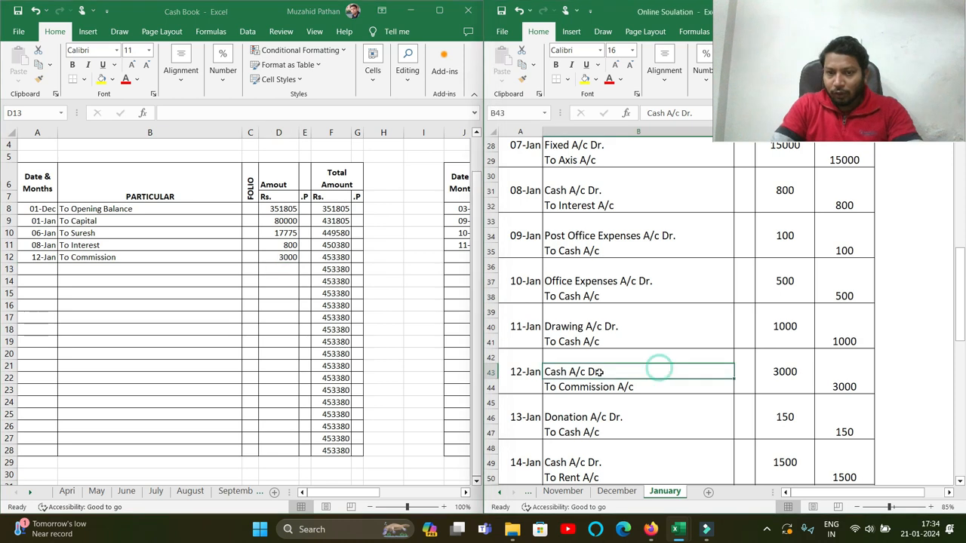
pyautogui.scroll(-1, 596, 375)
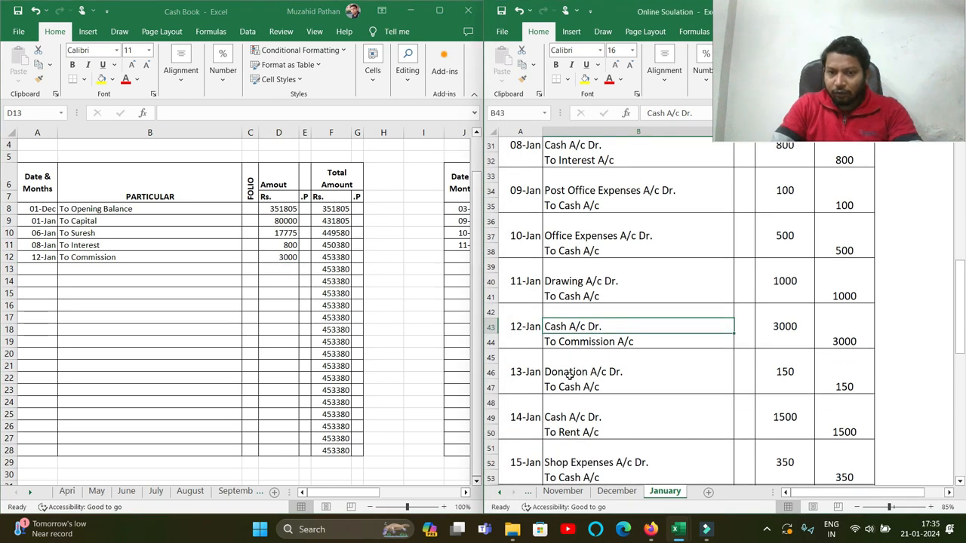
pyautogui.moveTo(569, 375); pyautogui.dragTo(571, 386)
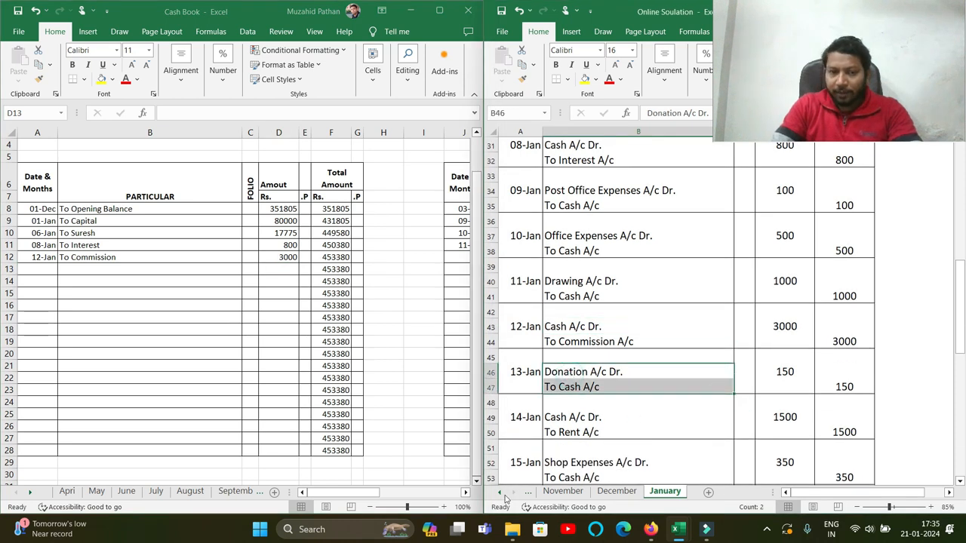
pyautogui.click(465, 492)
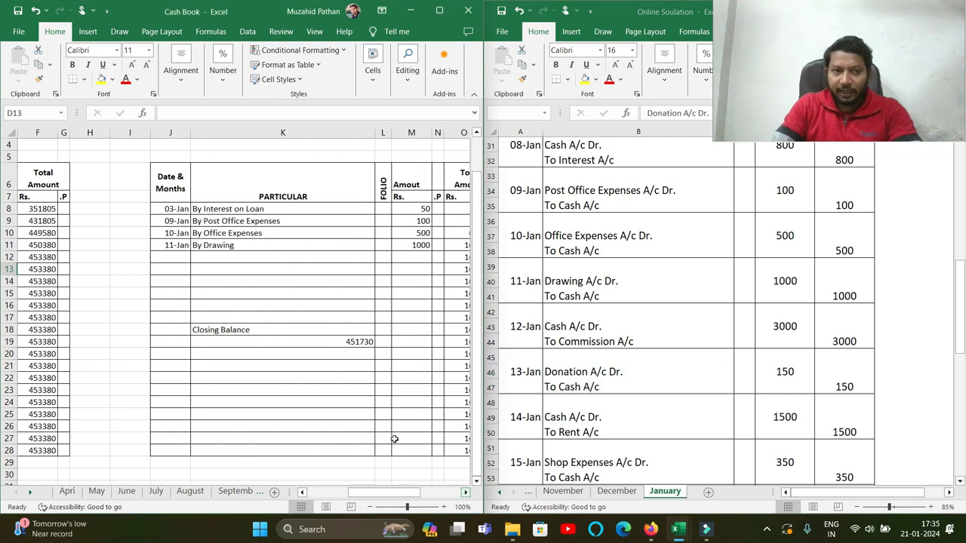
pyautogui.click(181, 256)
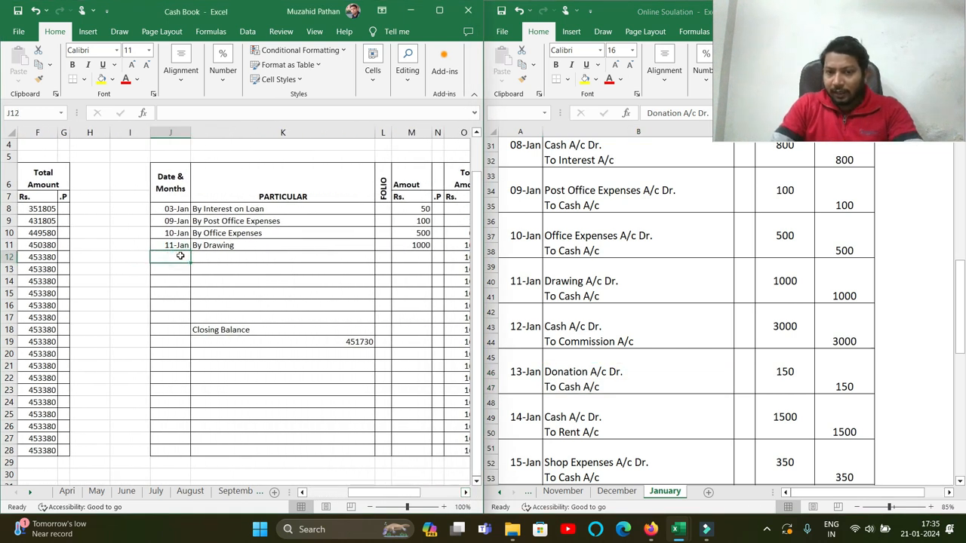
pyautogui.write('13')
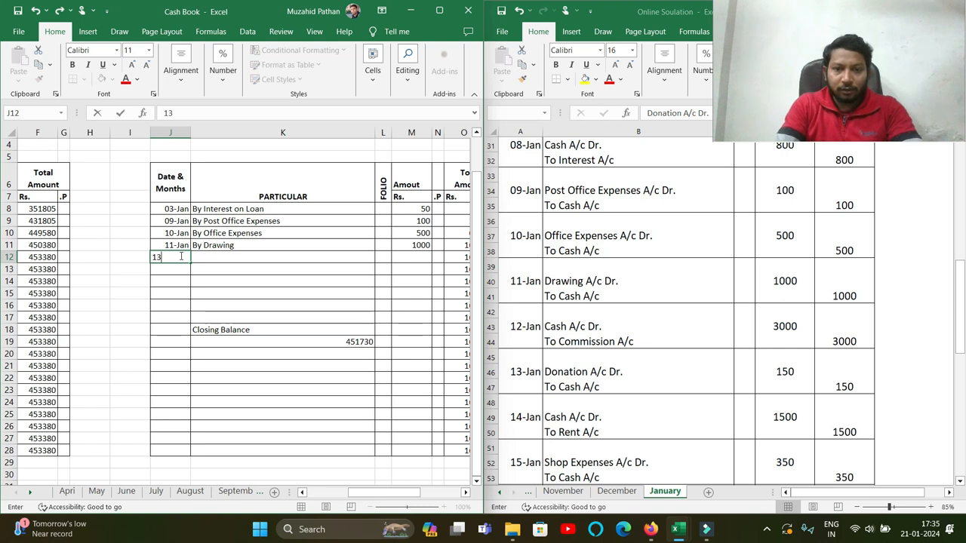
pyautogui.write('/1')
pyautogui.press('Tab')
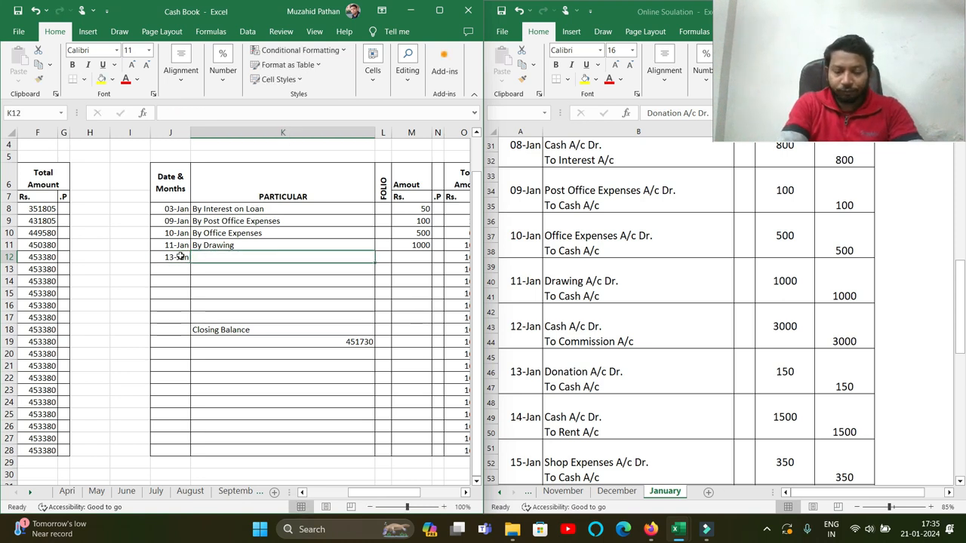
pyautogui.write('By Don')
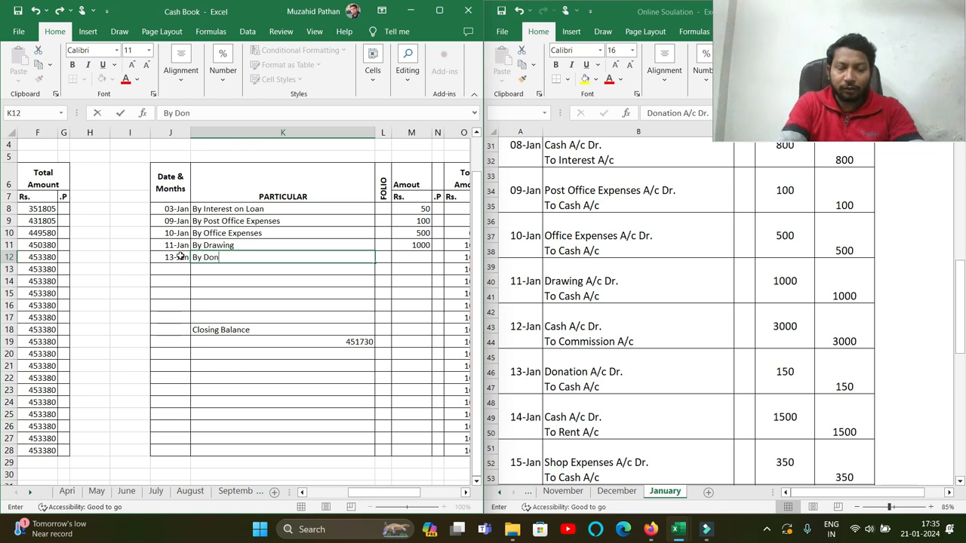
pyautogui.press('Tab')
pyautogui.press('Tab')
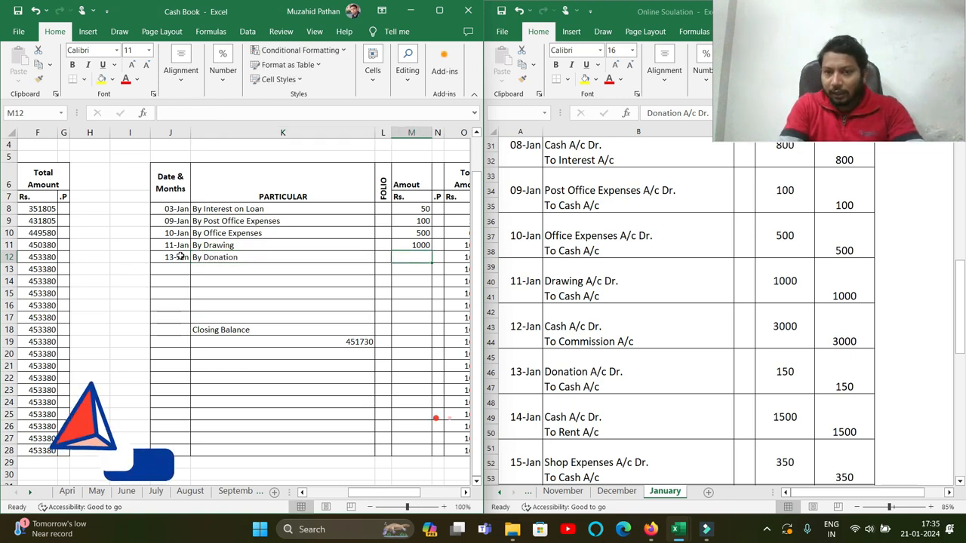
pyautogui.write('150')
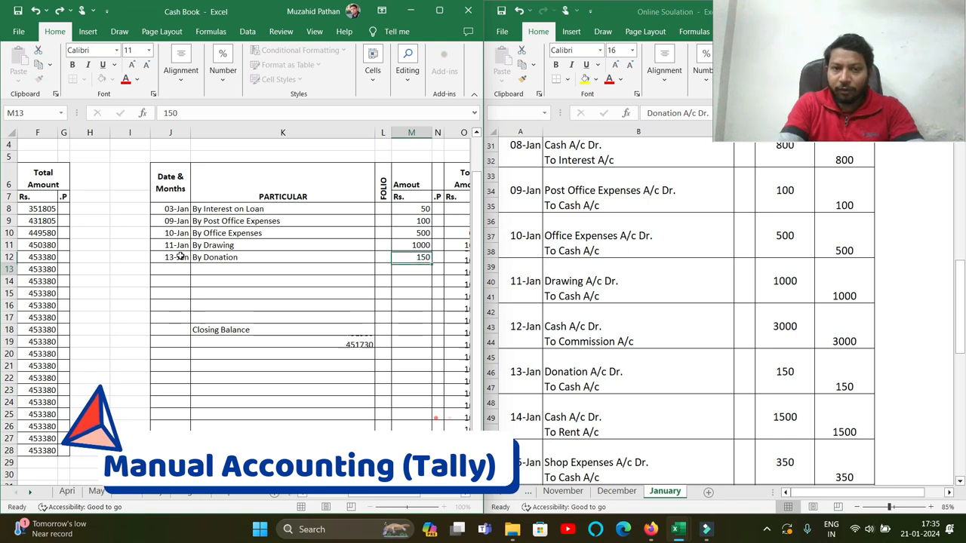
pyautogui.press('Return')
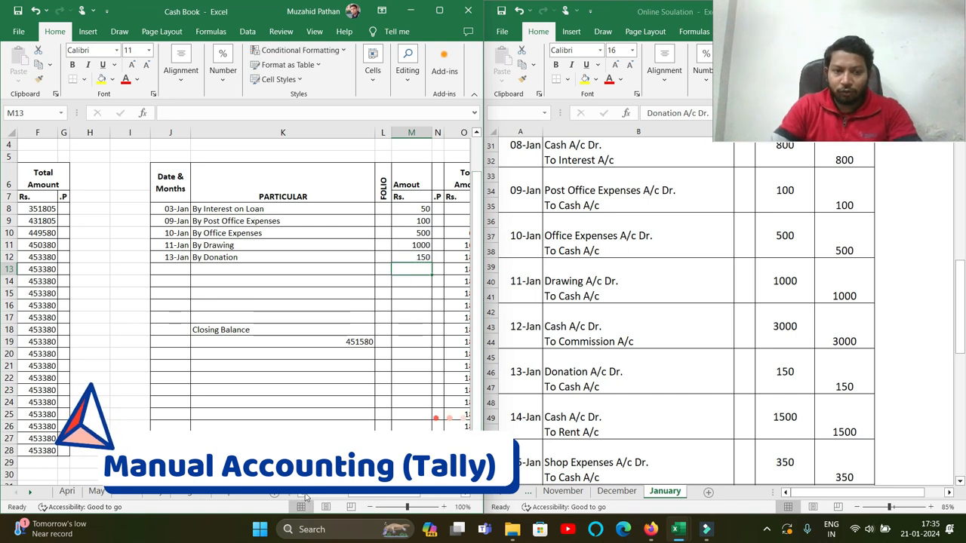
# - Post the 14-Jan cash receipt in row 13 of the cash book's Received side as To Rent, amount 1500
pyautogui.hscroll(-3, 303, 495)
pyautogui.hscroll(-2, 302, 494)
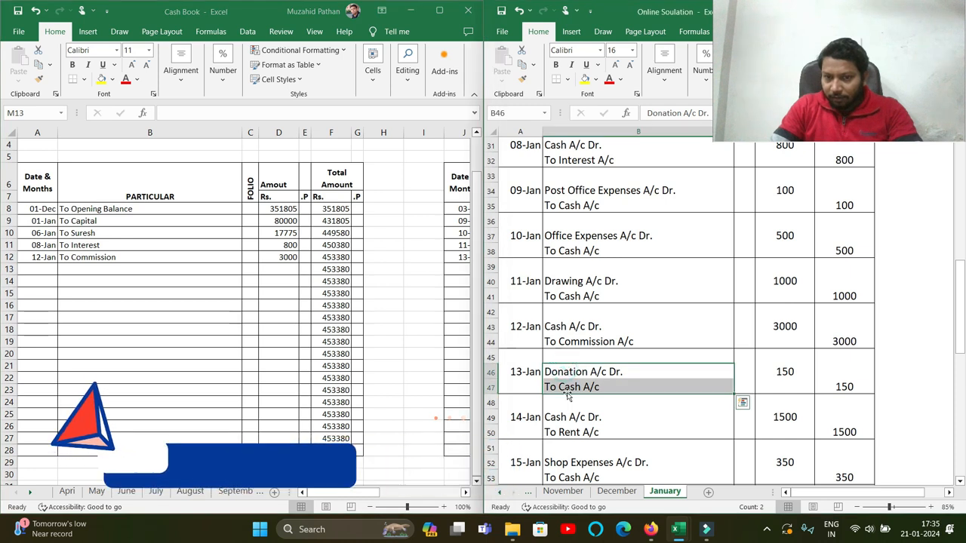
pyautogui.moveTo(559, 422); pyautogui.dragTo(562, 431)
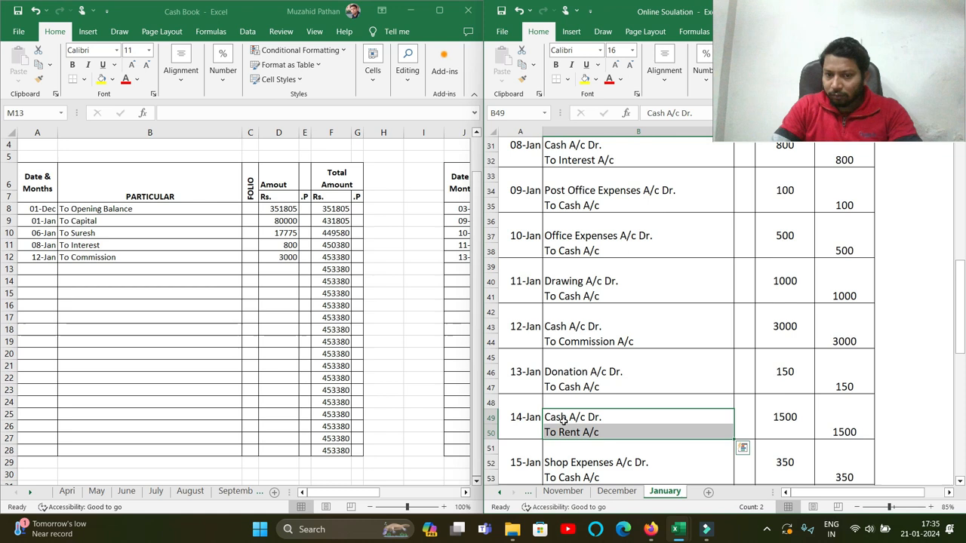
pyautogui.click(568, 420)
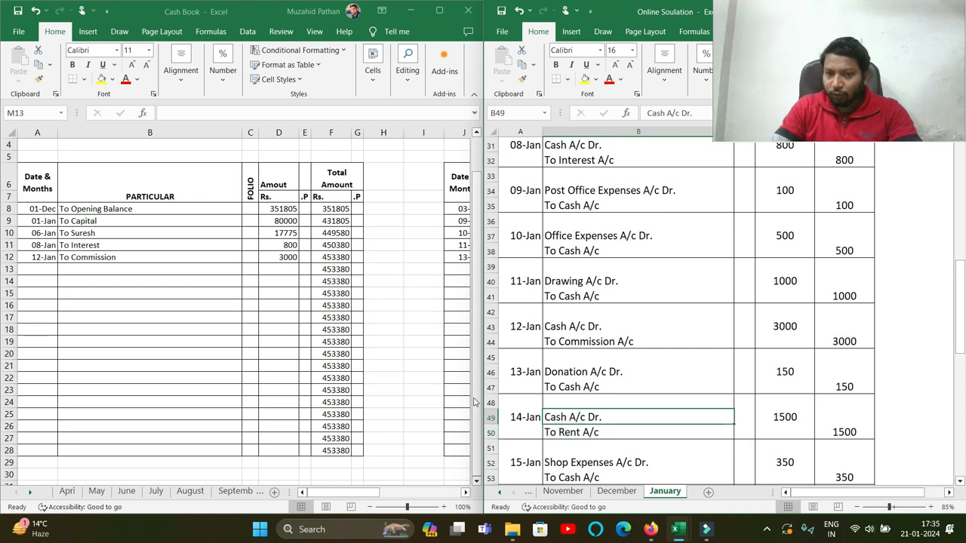
pyautogui.click(30, 270)
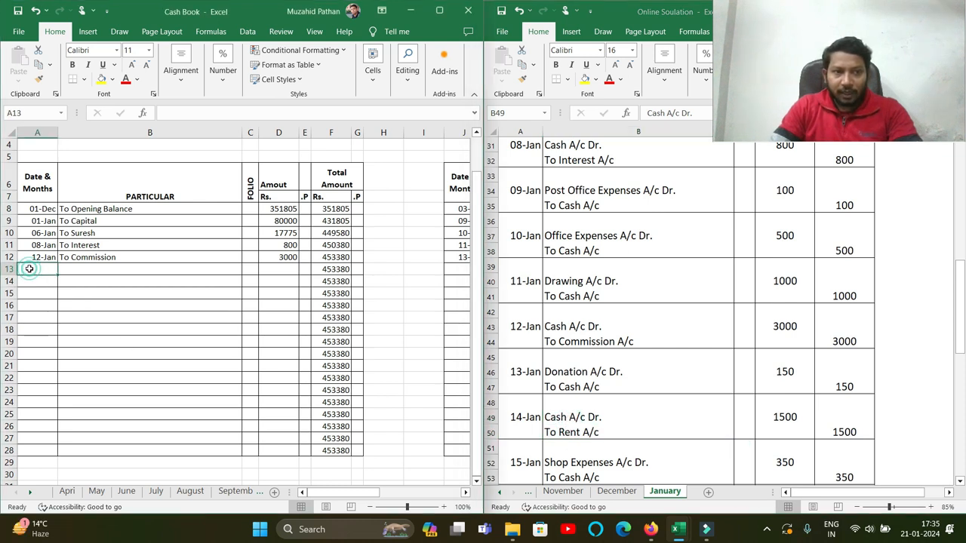
pyautogui.write('`')
pyautogui.press('BackSpace')
pyautogui.write('14-1')
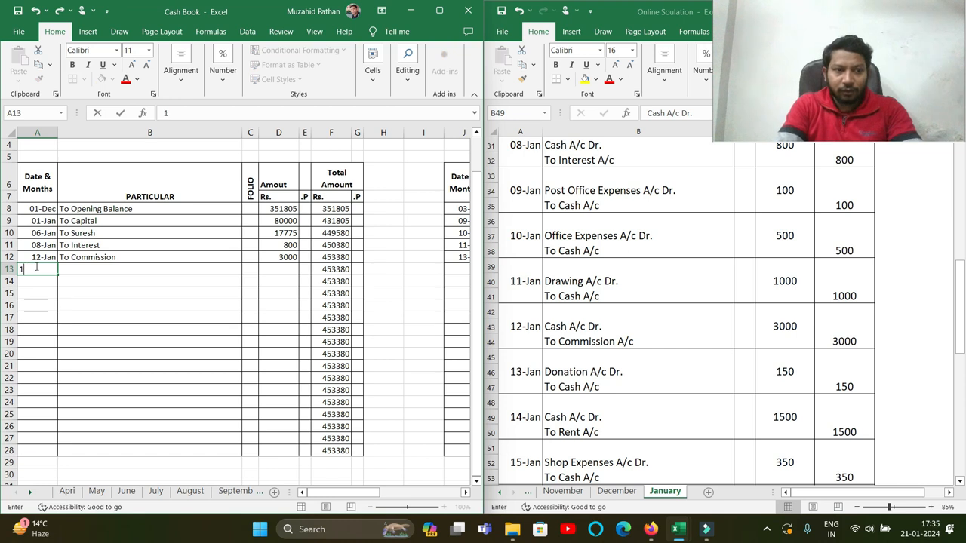
pyautogui.press('Tab')
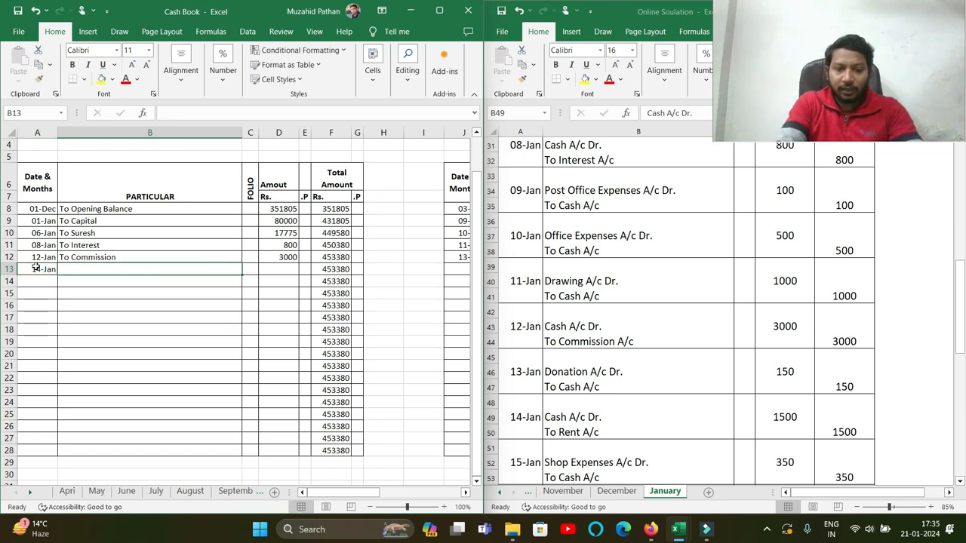
pyautogui.write('To Rent')
pyautogui.press('Tab')
pyautogui.press('Tab')
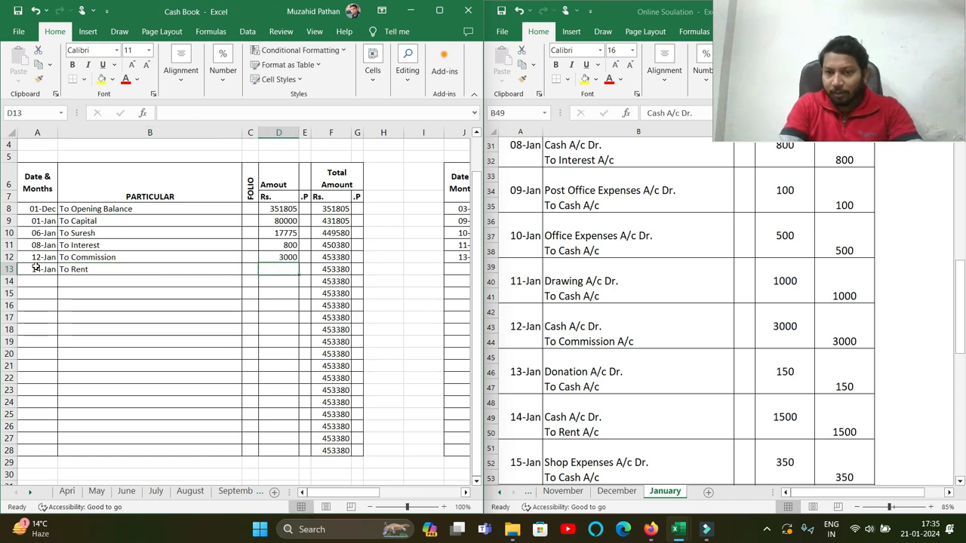
pyautogui.write('1500')
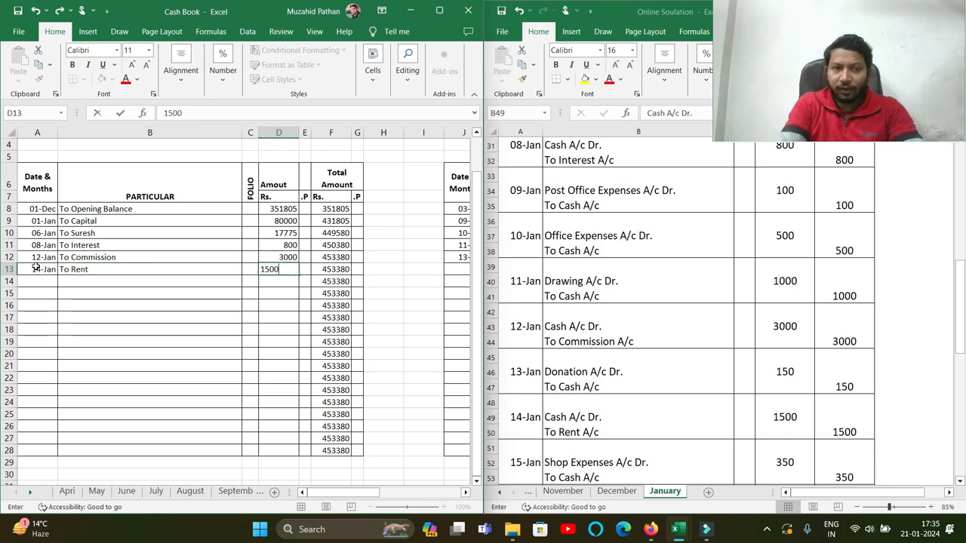
pyautogui.press('Return')
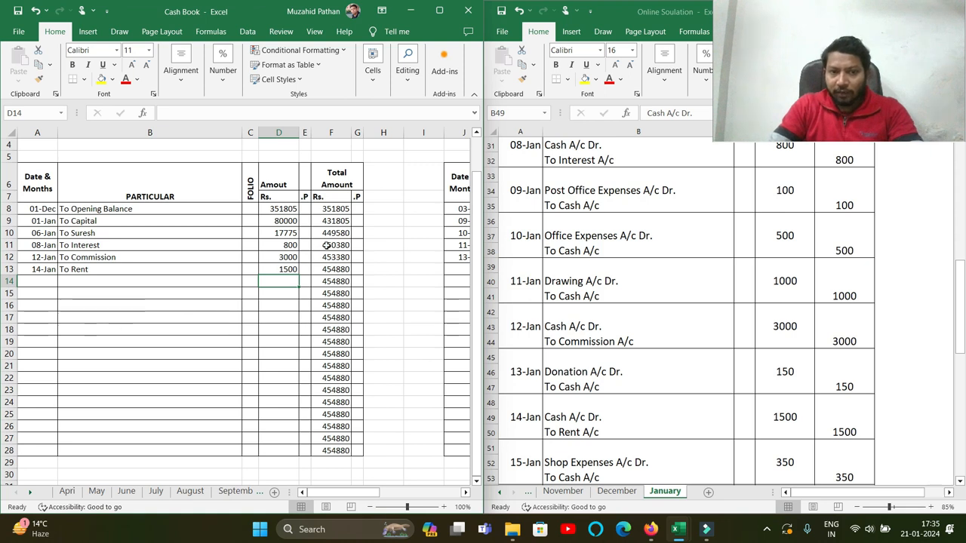
# - Post the 15-Jan cash payment in row 13 of the cash book's payment side as By Shop Expenses, amount 350
pyautogui.click(603, 434)
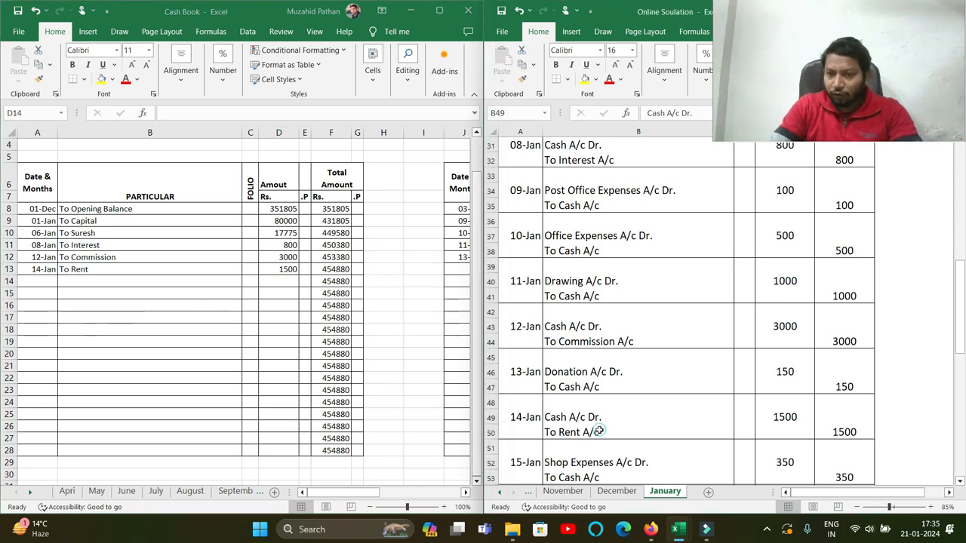
pyautogui.click(575, 431)
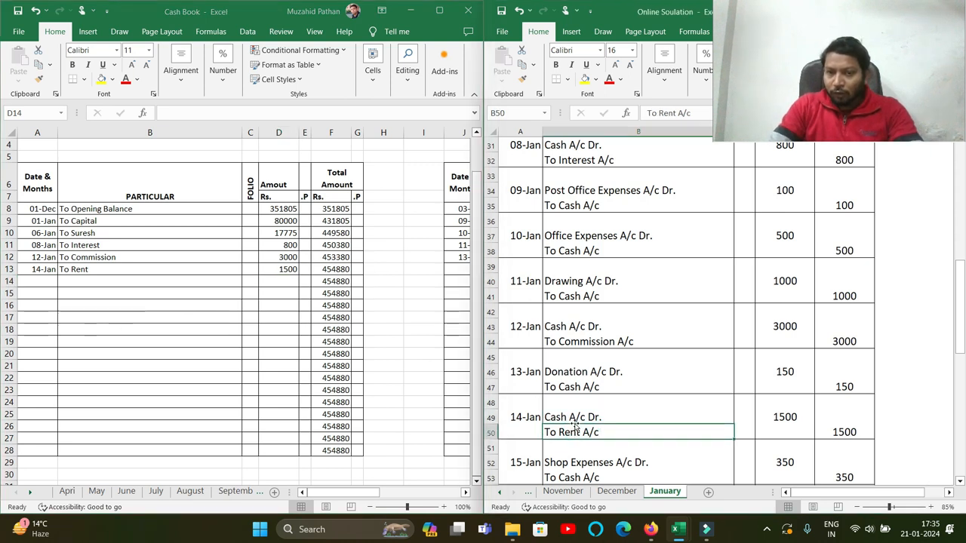
pyautogui.scroll(-1, 574, 429)
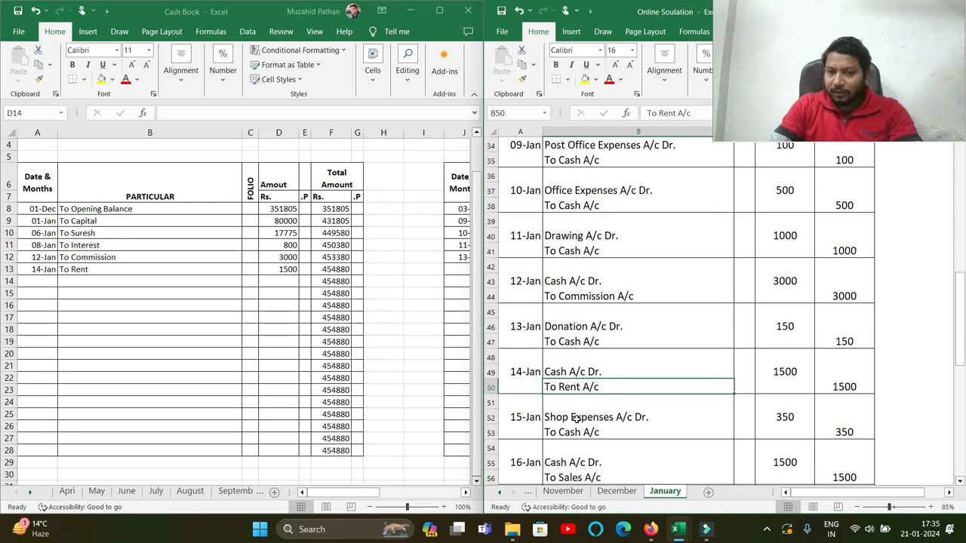
pyautogui.moveTo(466, 492); pyautogui.dragTo(466, 493)
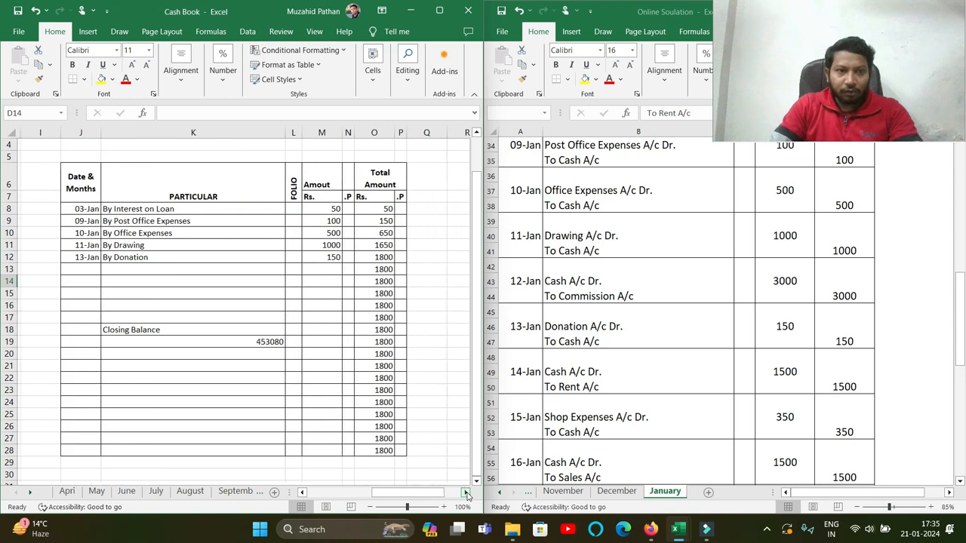
pyautogui.click(91, 270)
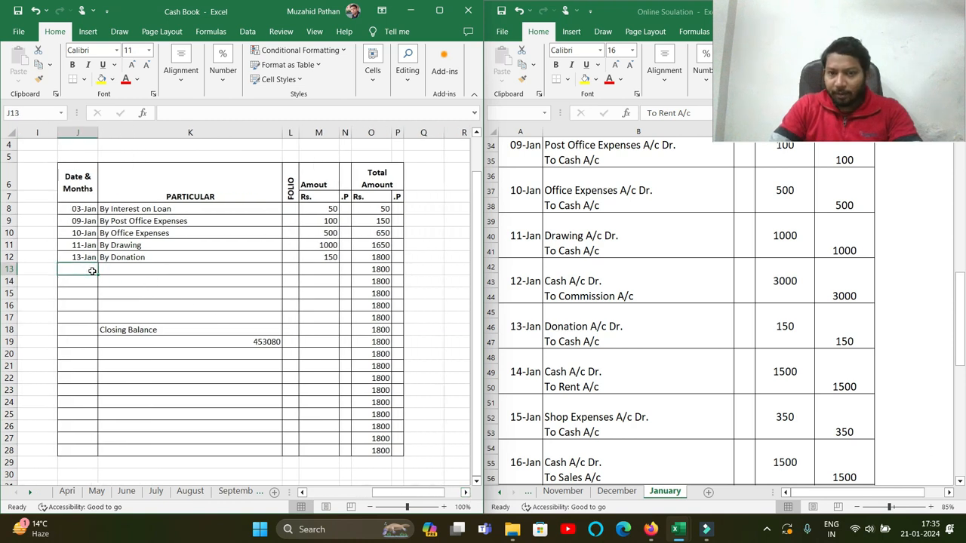
pyautogui.write('15/1')
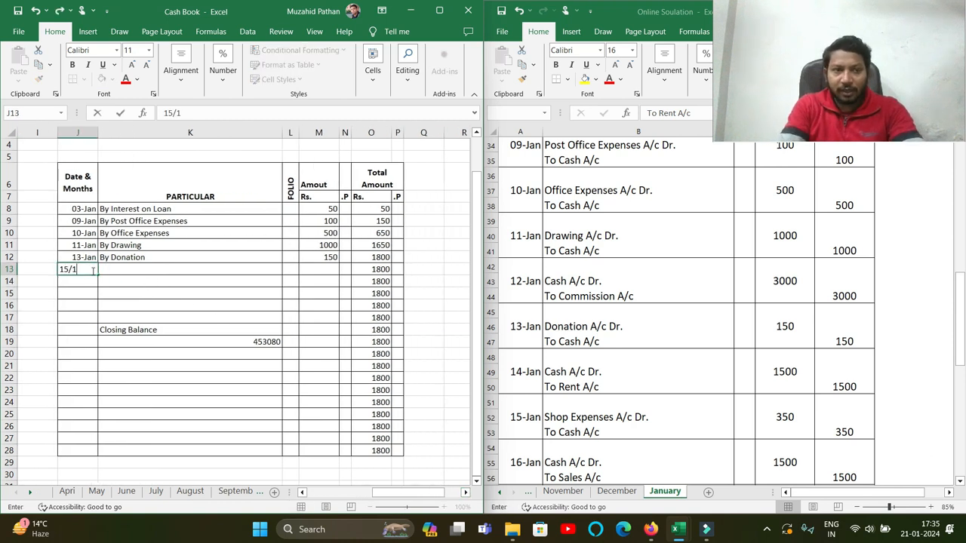
pyautogui.press('Tab')
pyautogui.write('By')
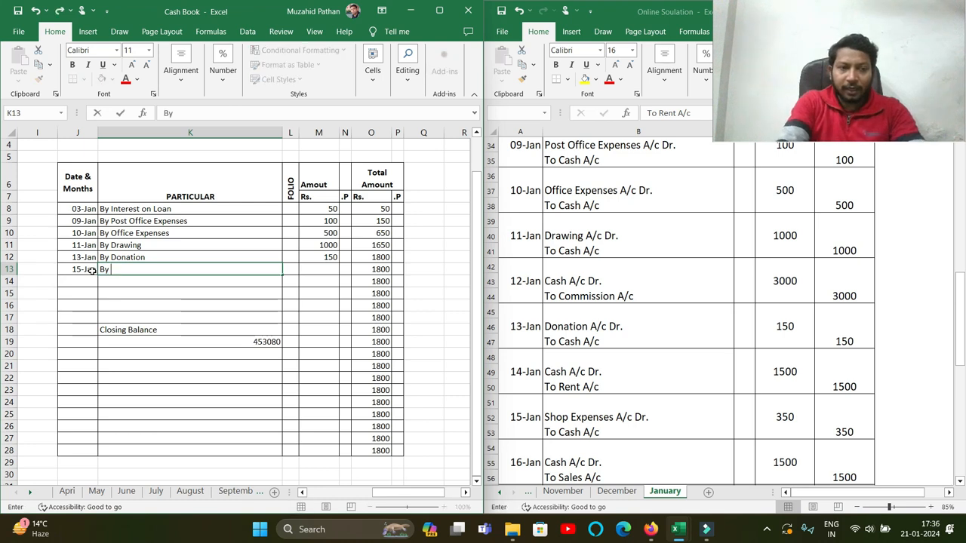
pyautogui.write(' Shop Ex')
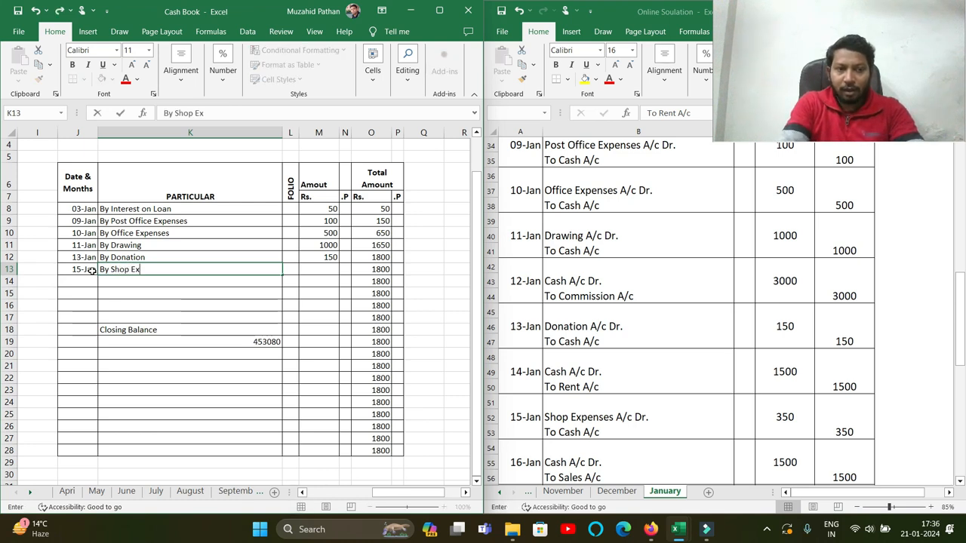
pyautogui.write('penses')
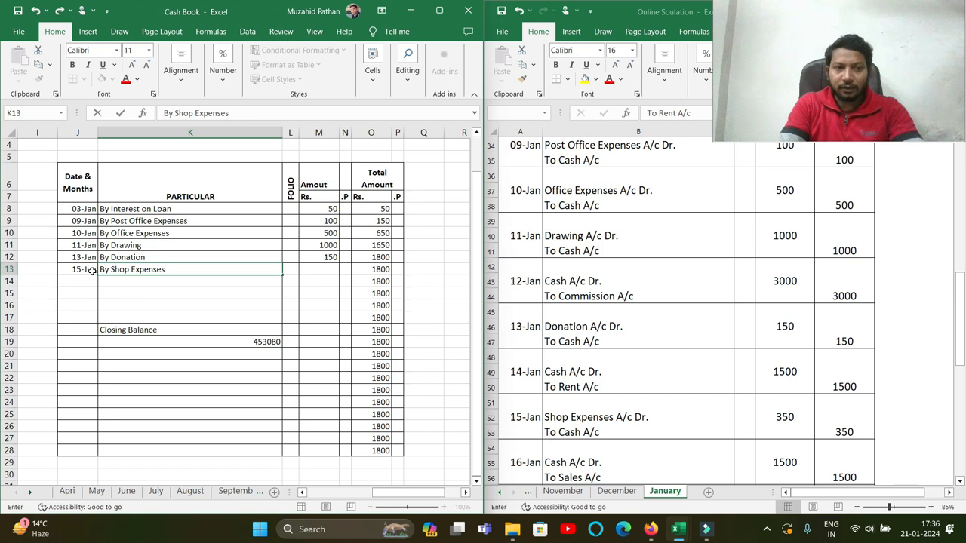
pyautogui.press('Tab')
pyautogui.press('Tab')
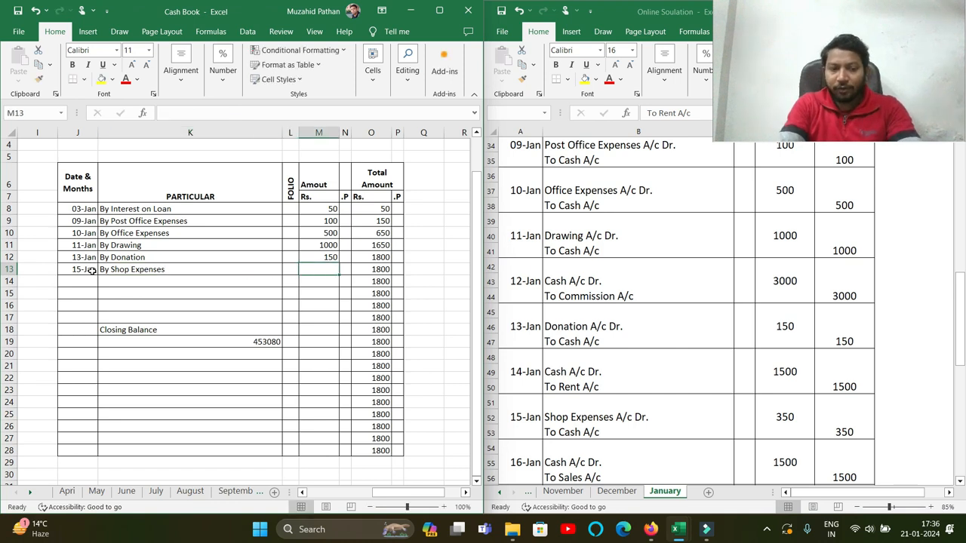
pyautogui.write('350')
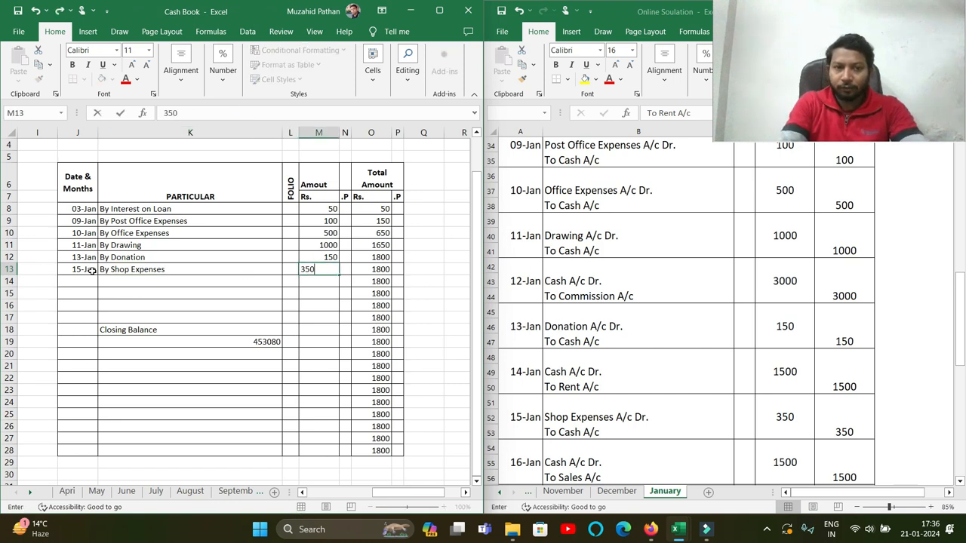
pyautogui.press('Return')
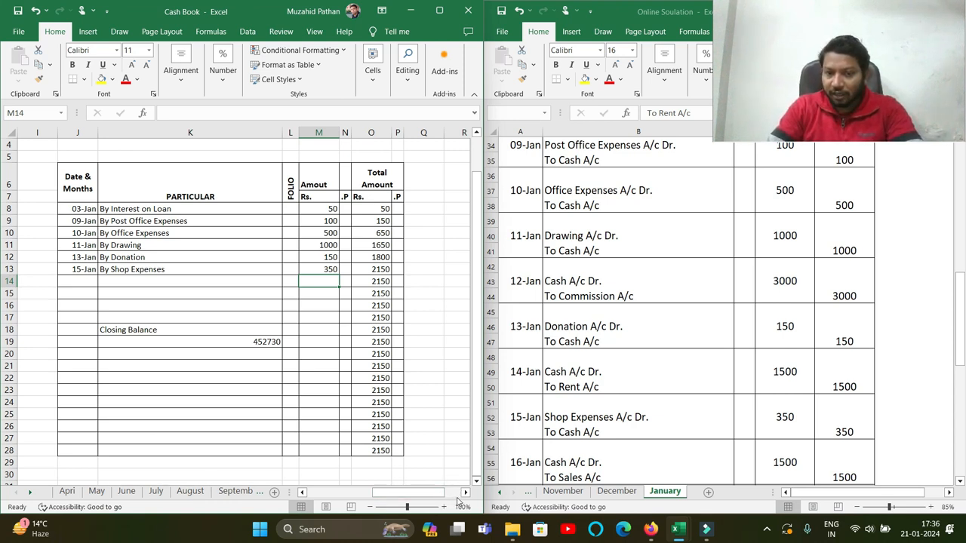
# - Post the 16-Jan cash receipt in row 14 of the cash book's Received side as To Sales, amount 1500
pyautogui.click(608, 391)
pyautogui.click(595, 434)
pyautogui.scroll(-1, 598, 441)
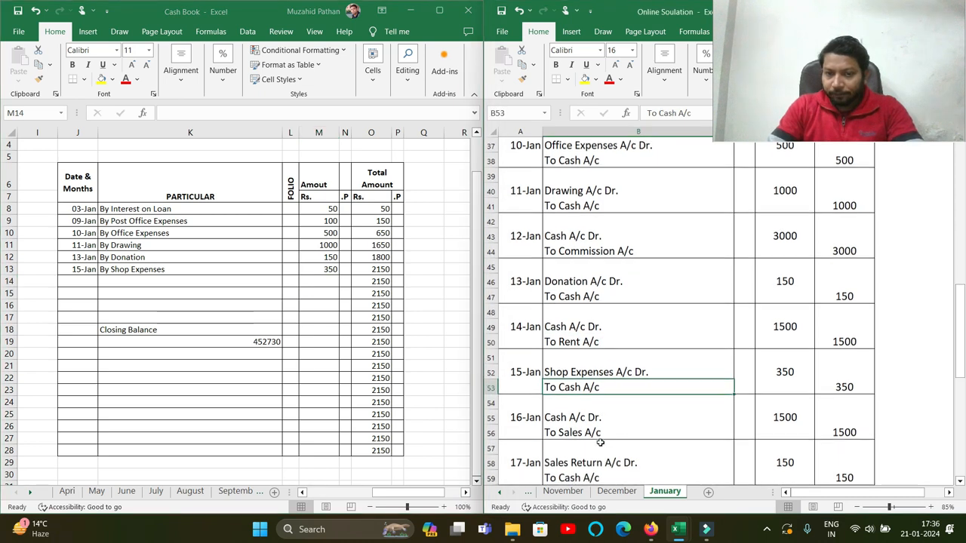
pyautogui.scroll(-1, 600, 442)
pyautogui.moveTo(573, 373); pyautogui.dragTo(573, 386)
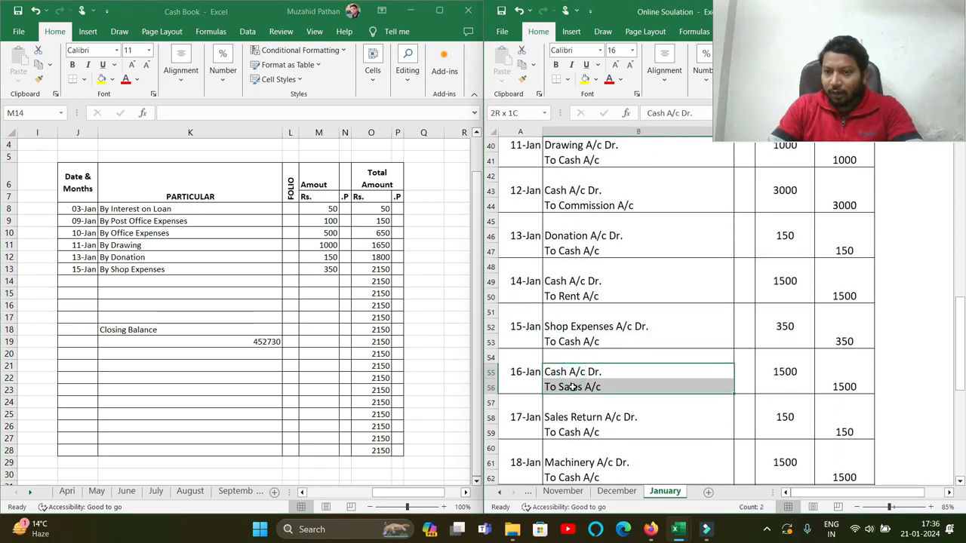
pyautogui.click(302, 493)
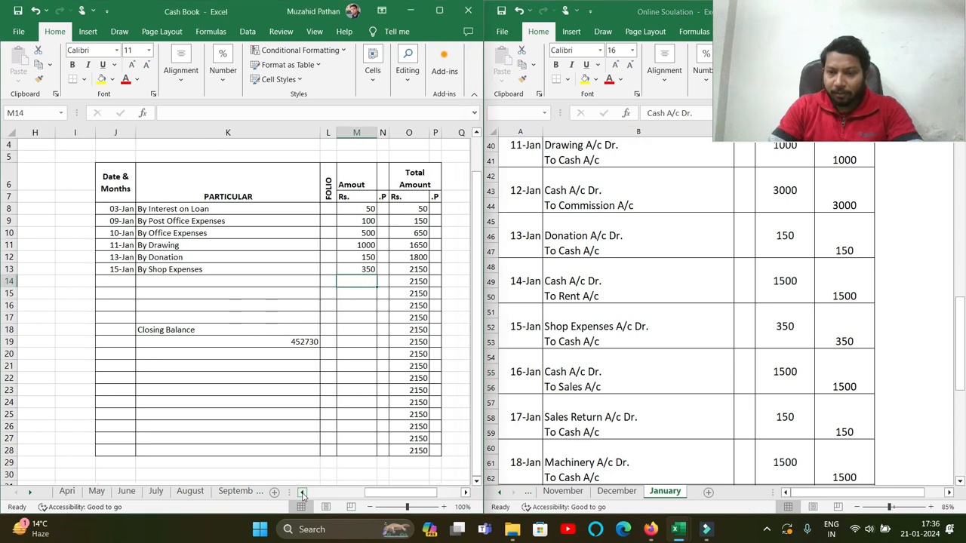
pyautogui.click(303, 493)
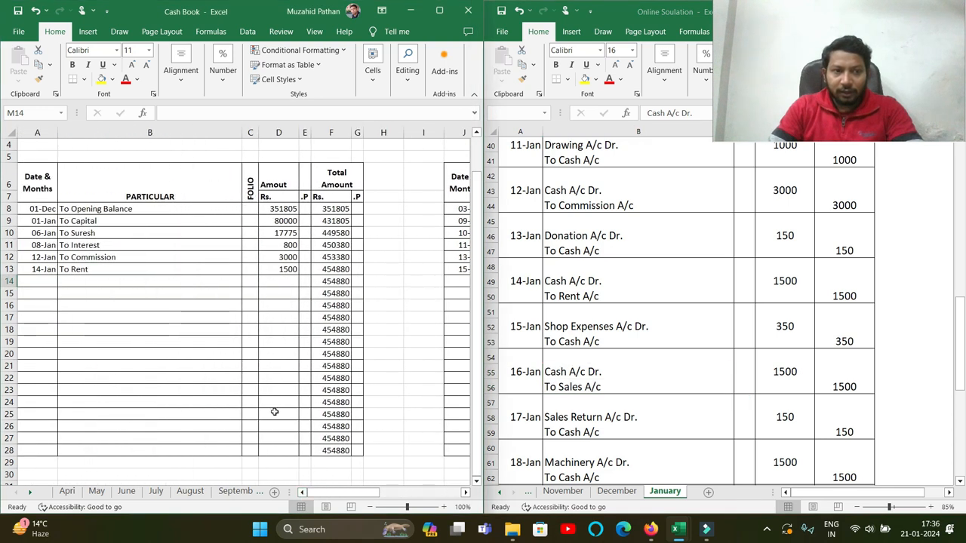
pyautogui.click(56, 280)
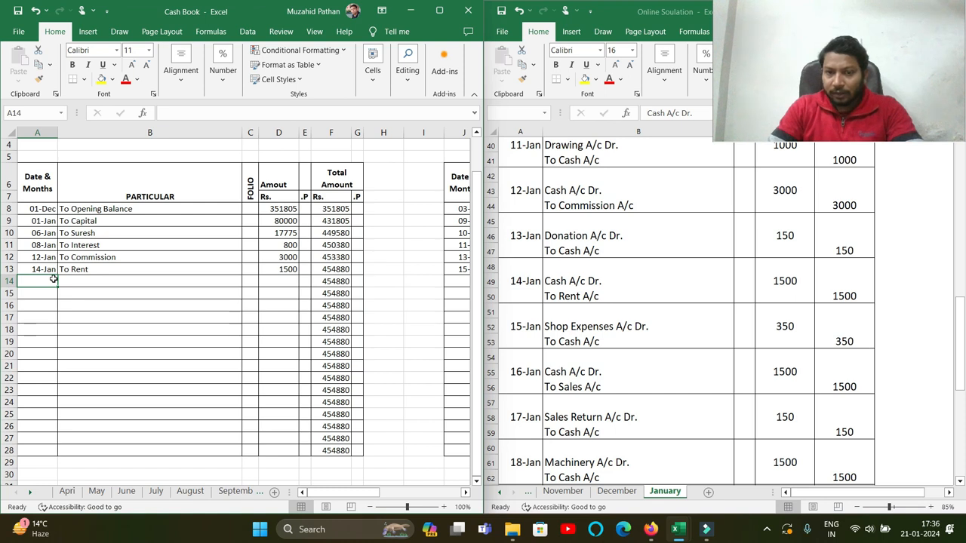
pyautogui.write('16/1')
pyautogui.press('Tab')
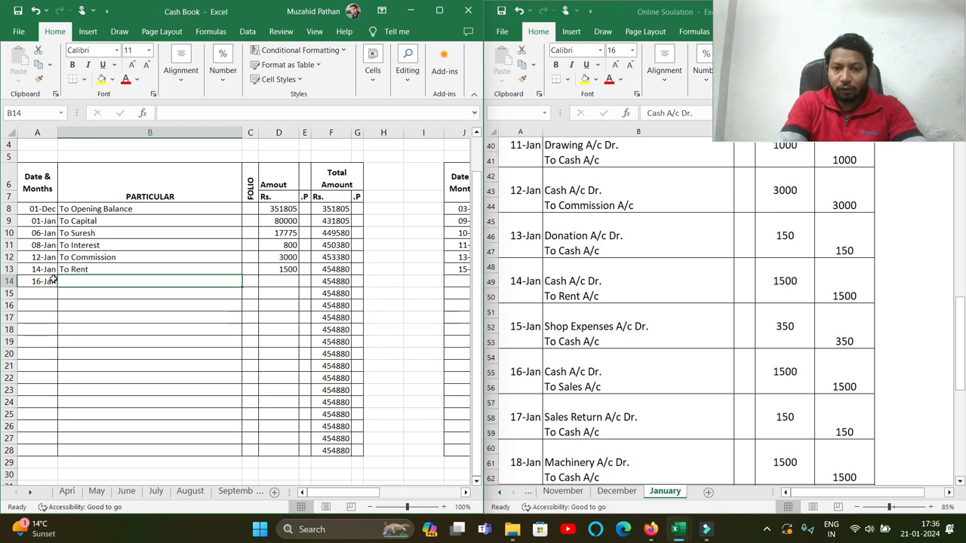
pyautogui.write('To Sales')
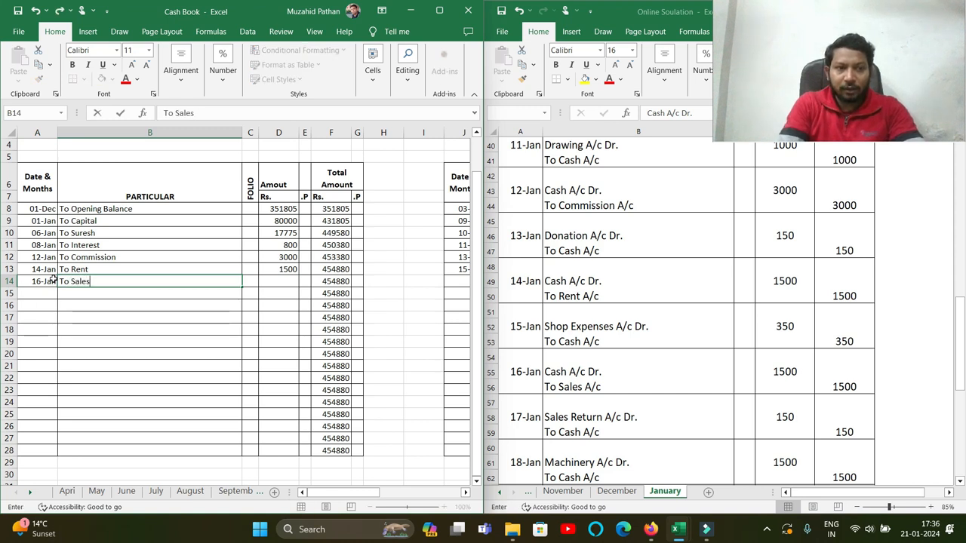
pyautogui.press('Tab')
pyautogui.press('Tab')
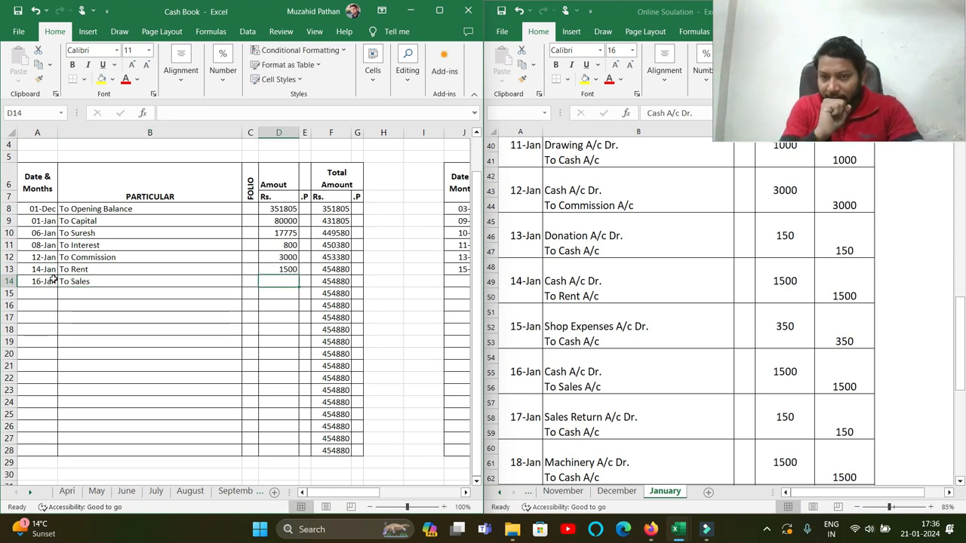
pyautogui.write('1500')
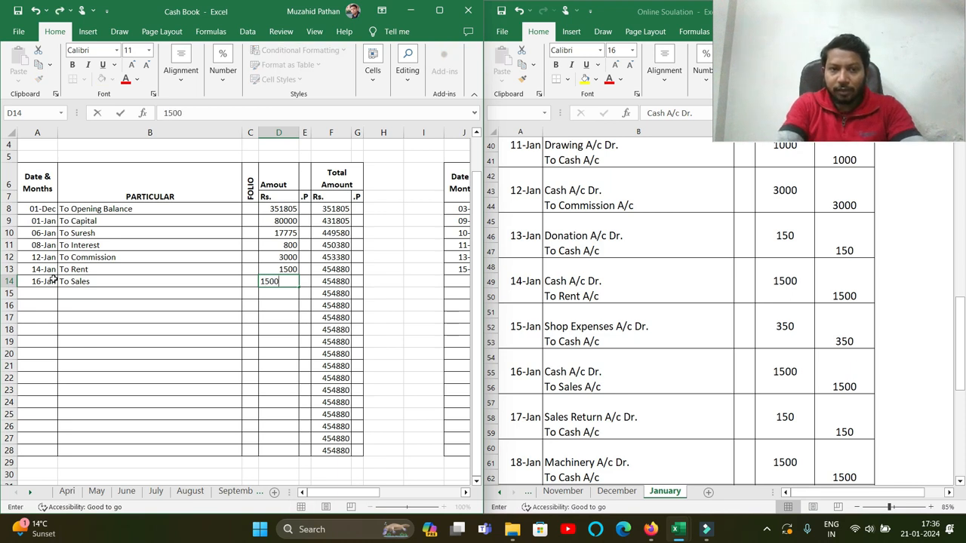
pyautogui.press('Return')
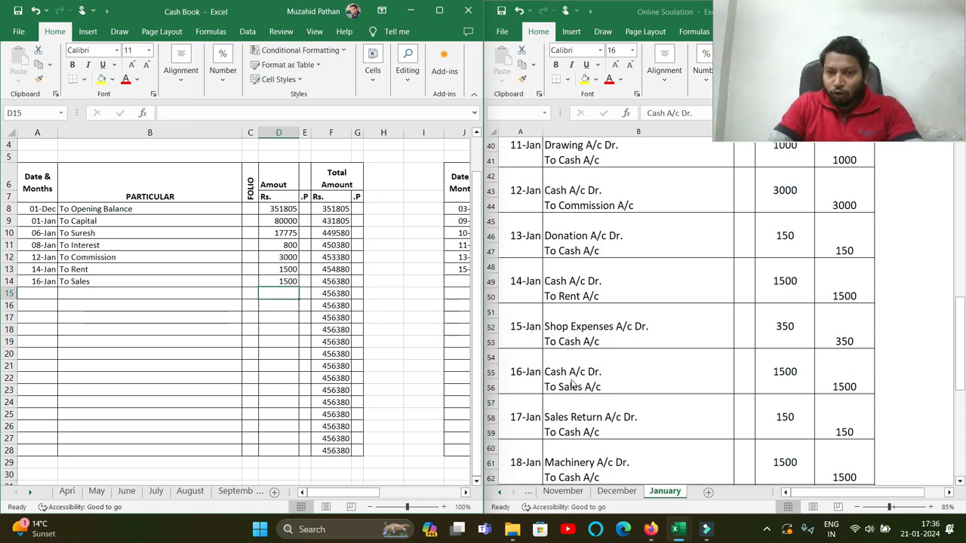
# - Post the 17-Jan cash payment in row 14 of the cash book's payment side as By Sales Return, amount 150
pyautogui.moveTo(572, 372); pyautogui.dragTo(572, 387)
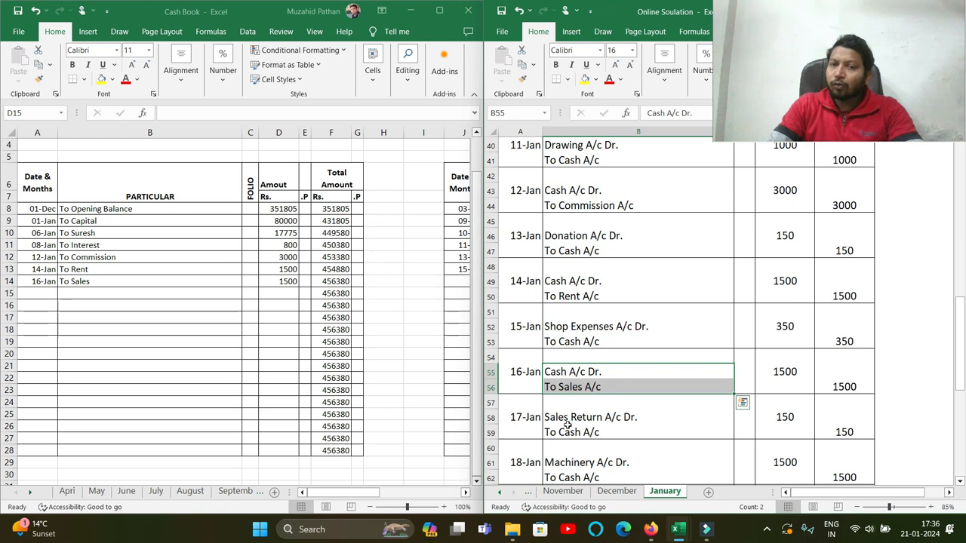
pyautogui.click(619, 420)
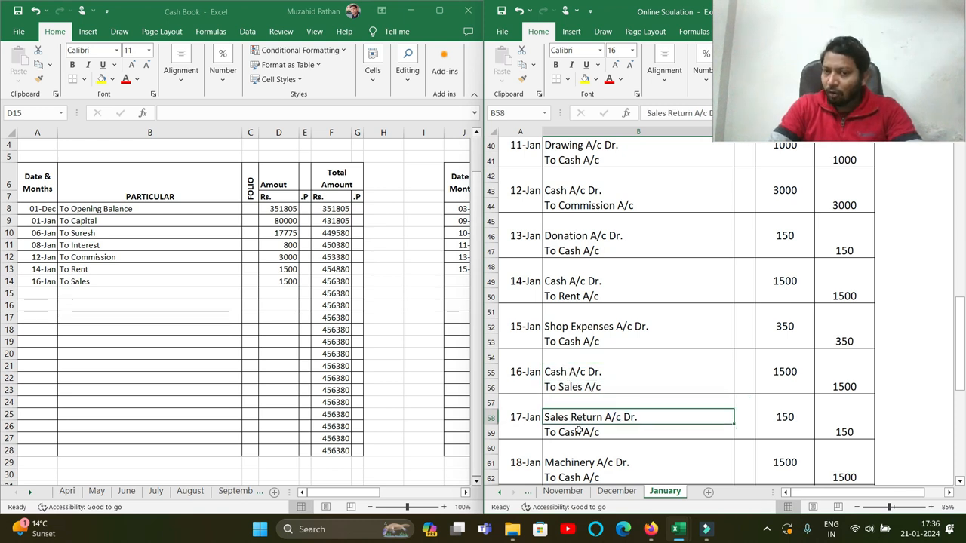
pyautogui.click(782, 424)
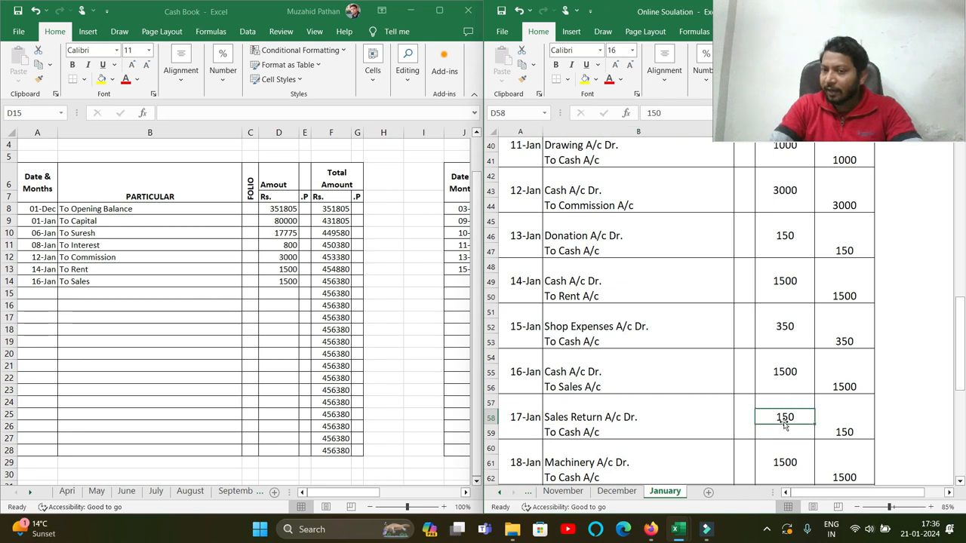
pyautogui.click(607, 433)
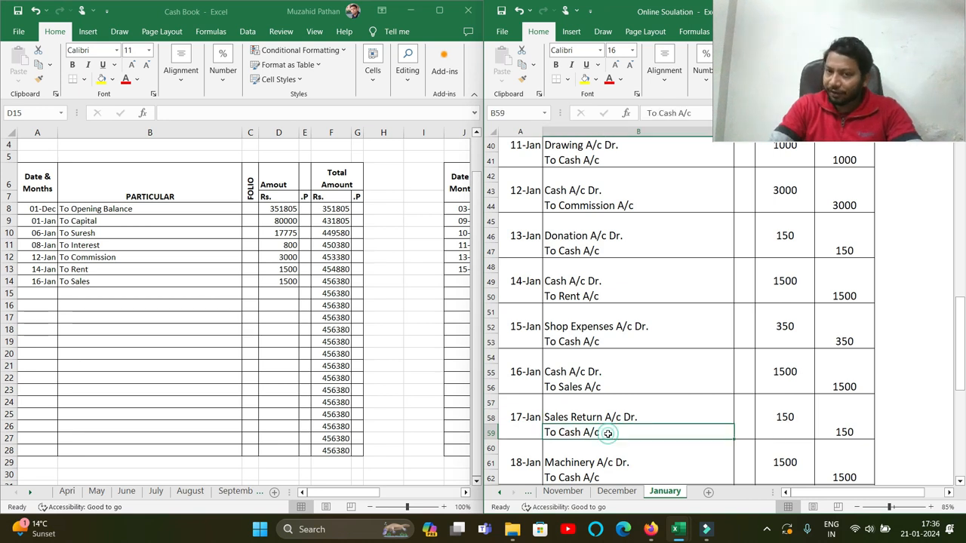
pyautogui.click(850, 434)
pyautogui.moveTo(334, 493); pyautogui.dragTo(381, 495)
pyautogui.click(180, 281)
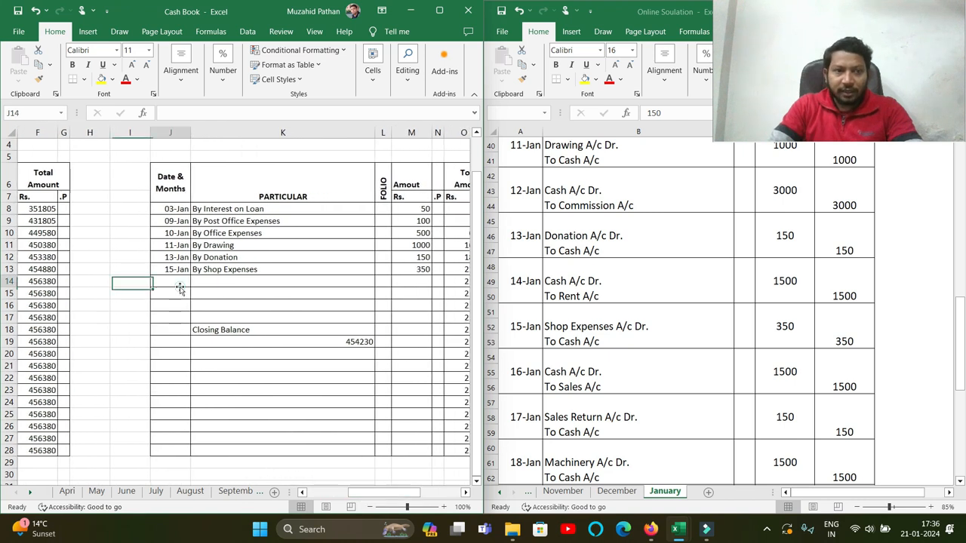
pyautogui.write('17/')
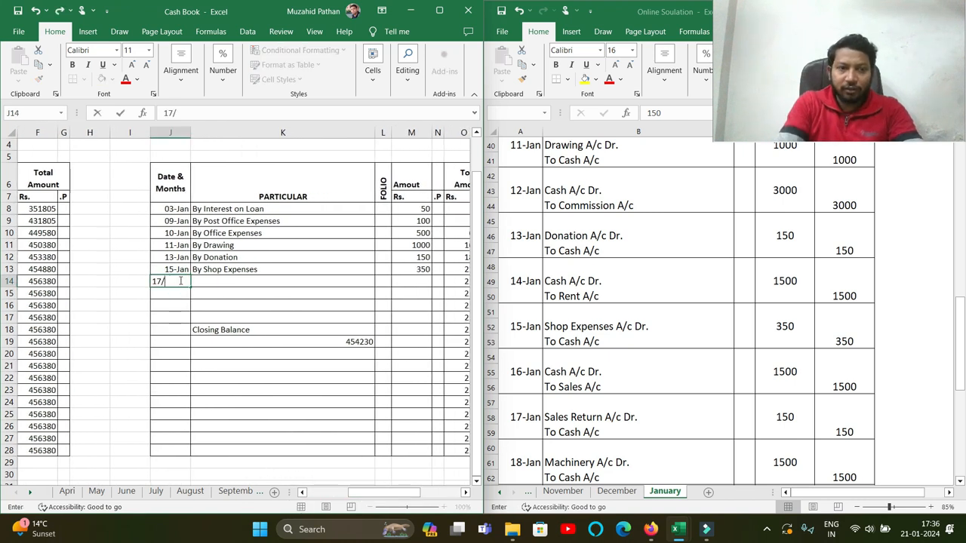
pyautogui.write('1')
pyautogui.press('Tab')
pyautogui.write('By Sales Retur')
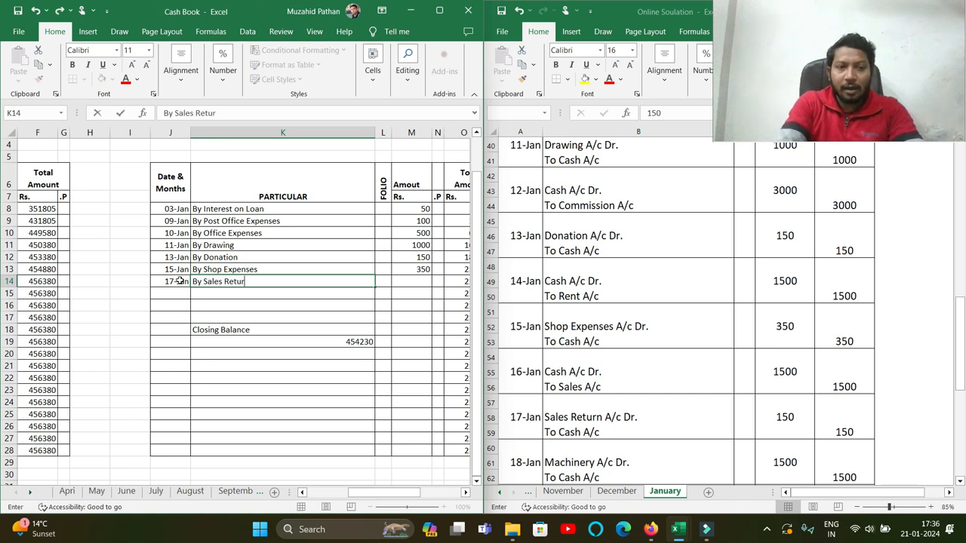
pyautogui.press('Tab')
pyautogui.press('Tab')
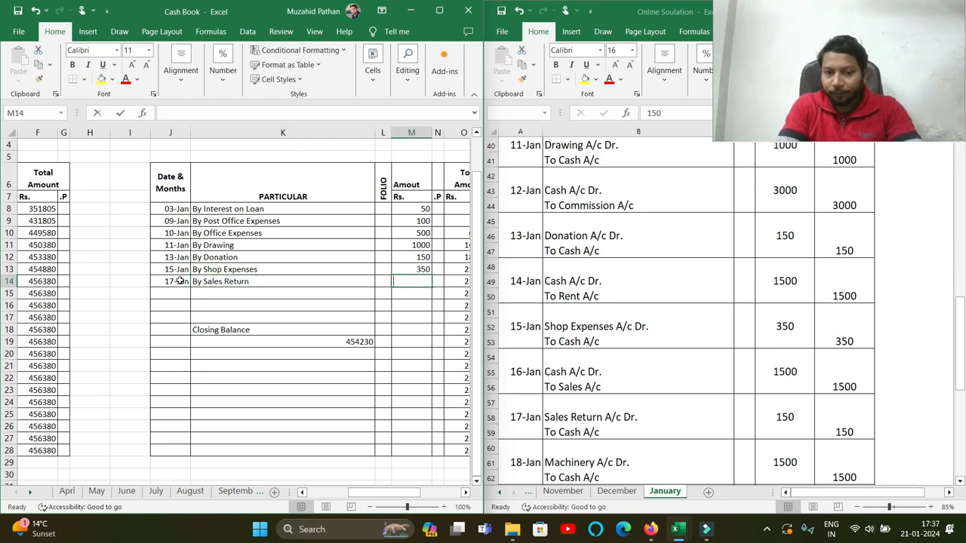
pyautogui.write('11')
pyautogui.press('BackSpace')
pyautogui.write('50')
pyautogui.press('Return')
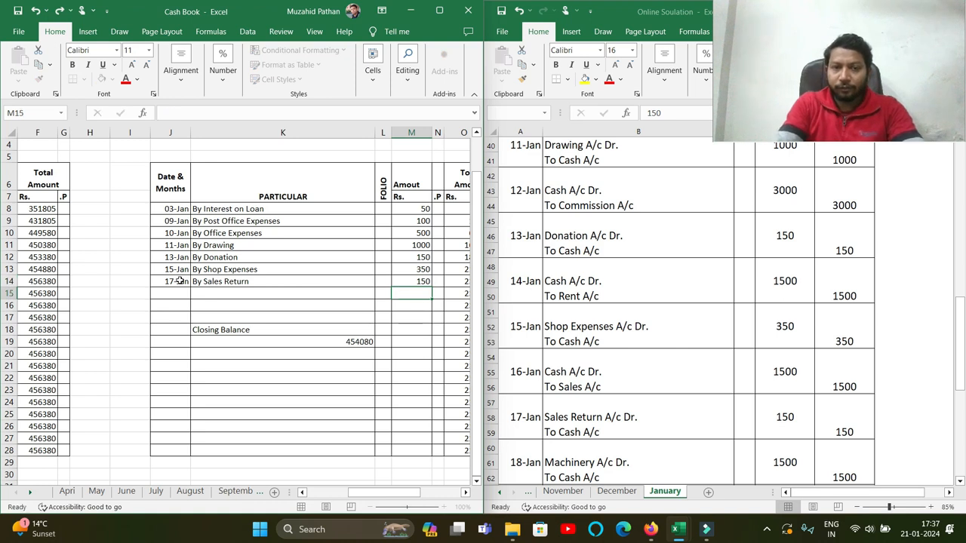
# - Post the 18-Jan cash payment in row 15 of the cash book's payment side as By Machinery, amount 1500
pyautogui.click(590, 426)
pyautogui.scroll(-1, 582, 425)
pyautogui.click(576, 419)
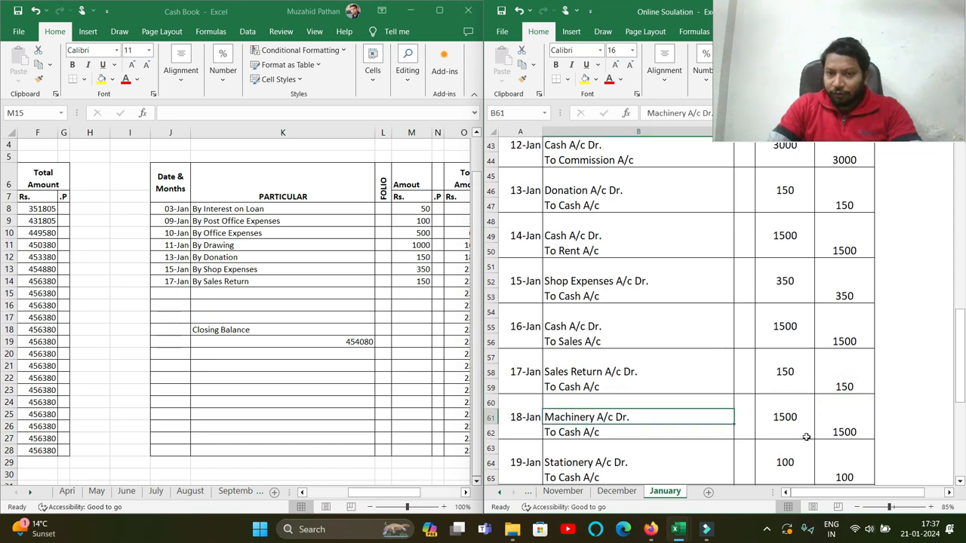
pyautogui.click(216, 301)
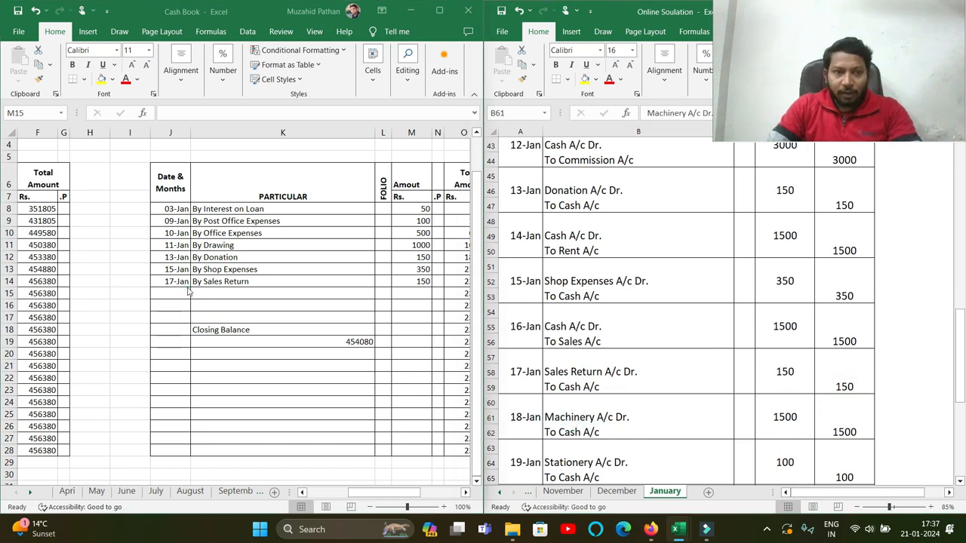
pyautogui.click(174, 293)
pyautogui.write('18')
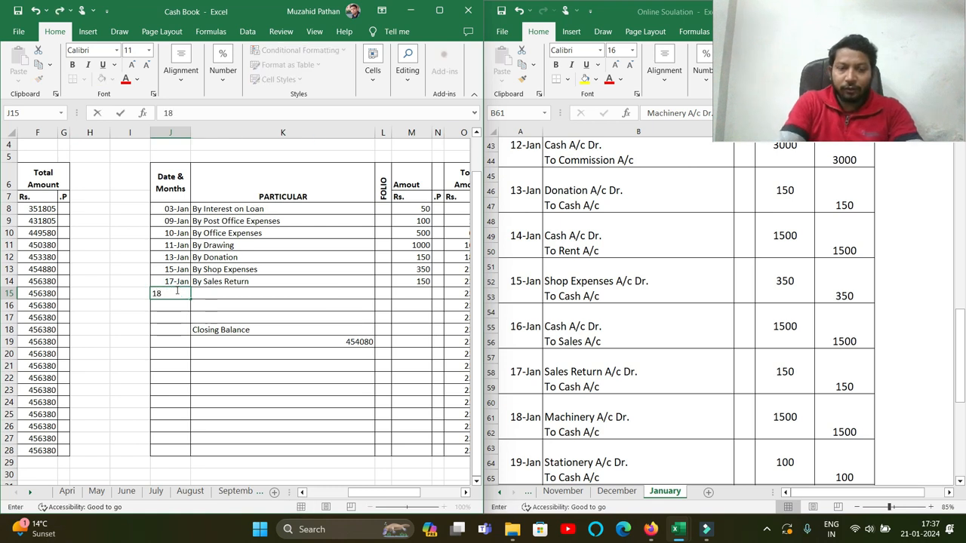
pyautogui.write('/1')
pyautogui.press('Tab')
pyautogui.write('M')
pyautogui.press('BackSpace')
pyautogui.write('By ')
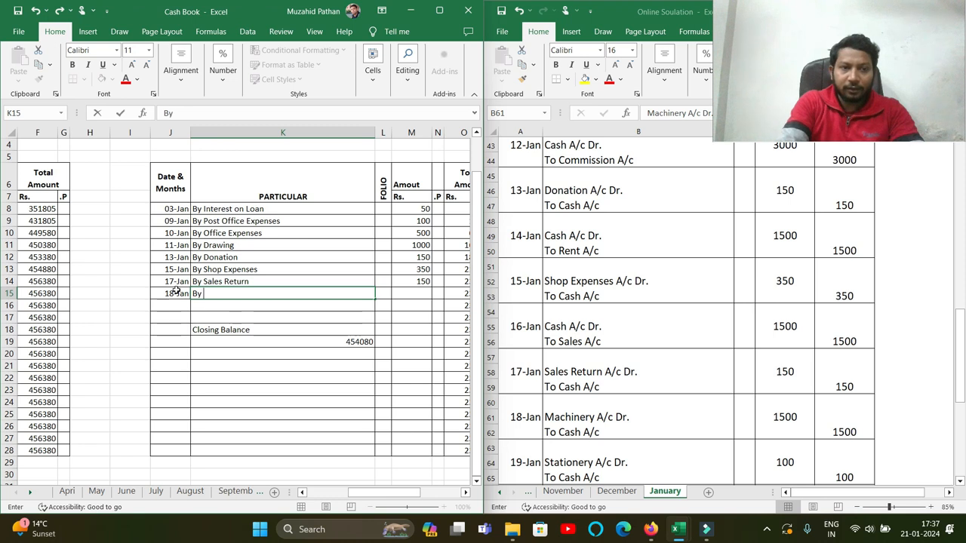
pyautogui.write('Machinery')
pyautogui.press('Tab')
pyautogui.press('Tab')
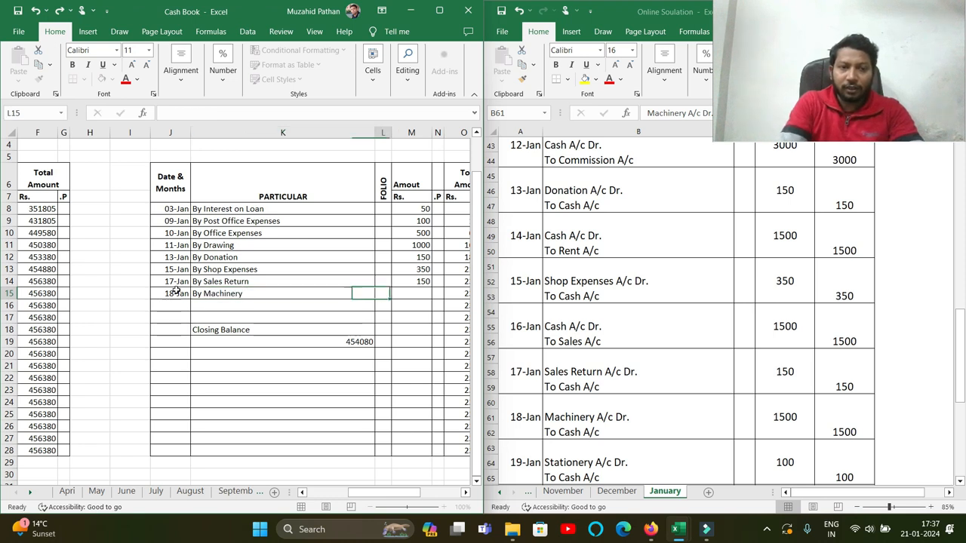
pyautogui.write('1500')
pyautogui.press('Return')
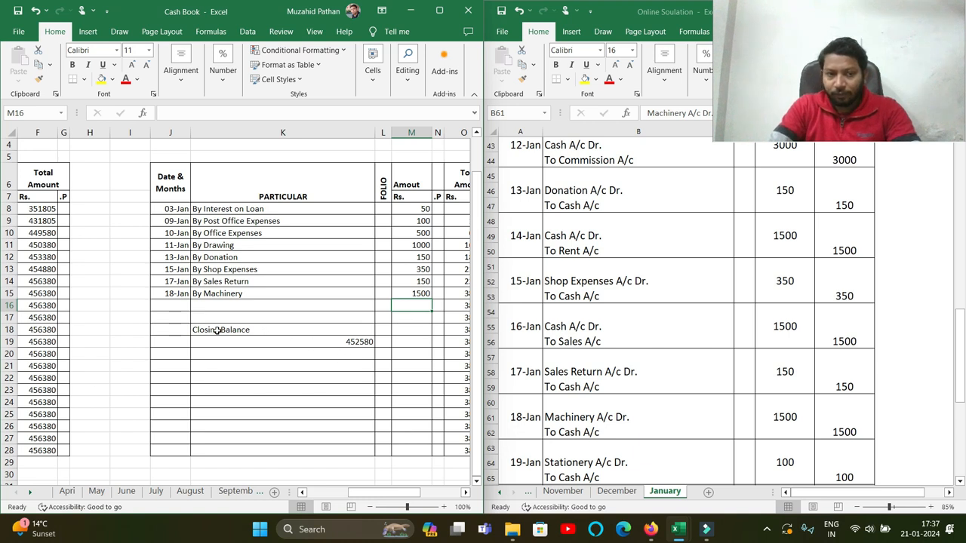
# - Copy the Closing Balance label and its formula from K18:K19 to K25:K26, and clear the original cells
pyautogui.click(331, 342)
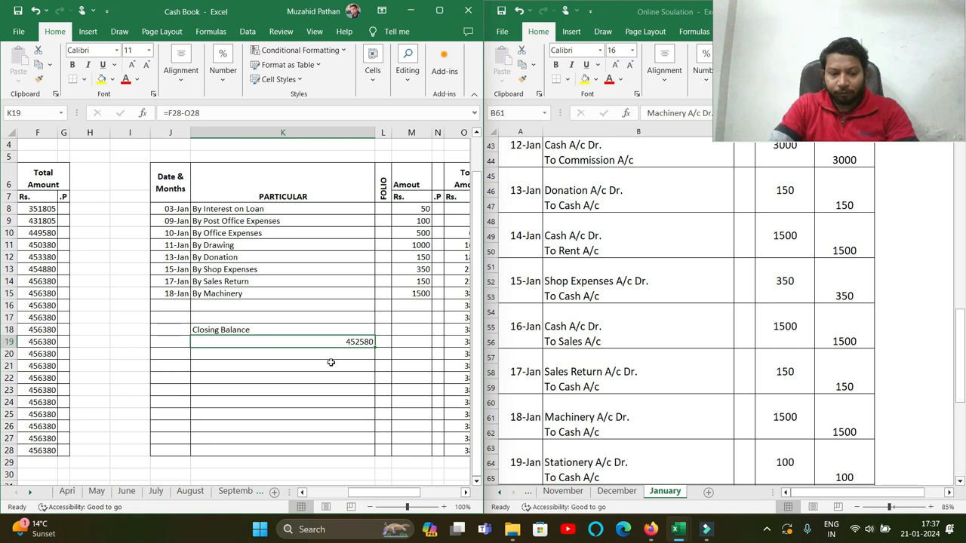
pyautogui.hotkey('ctrl', 'c')
pyautogui.moveTo(217, 330); pyautogui.dragTo(338, 342)
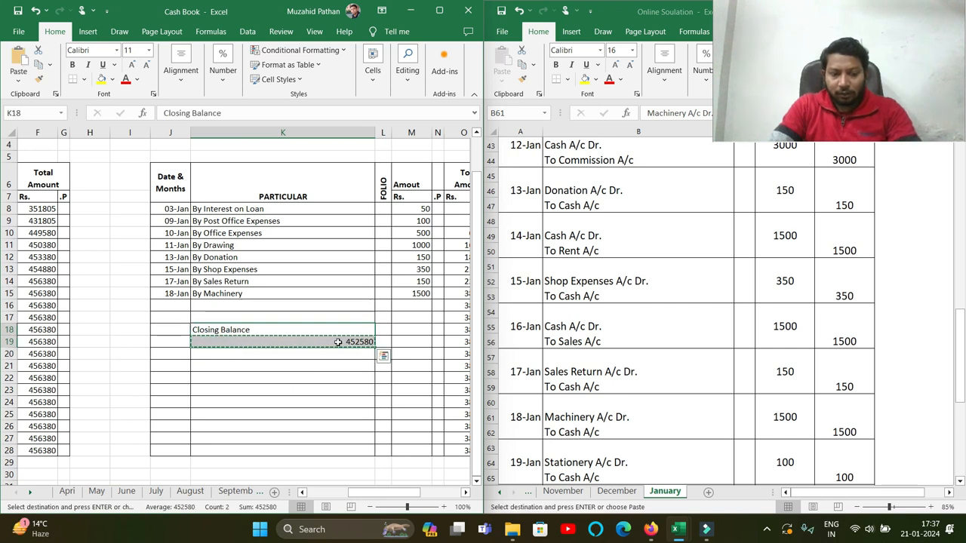
pyautogui.hotkey('ctrl', 'c')
pyautogui.click(215, 420)
pyautogui.hotkey('ctrl', 'v')
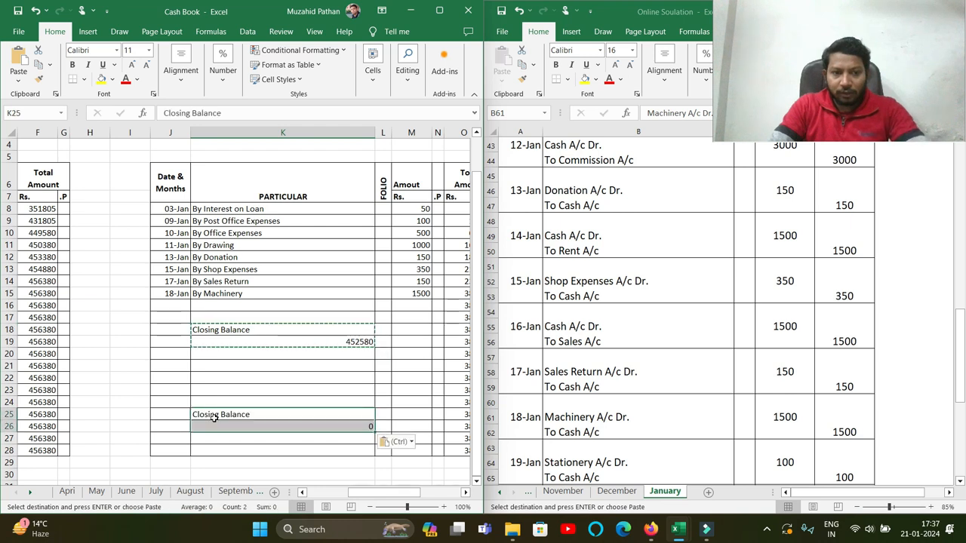
pyautogui.moveTo(226, 329); pyautogui.dragTo(353, 336)
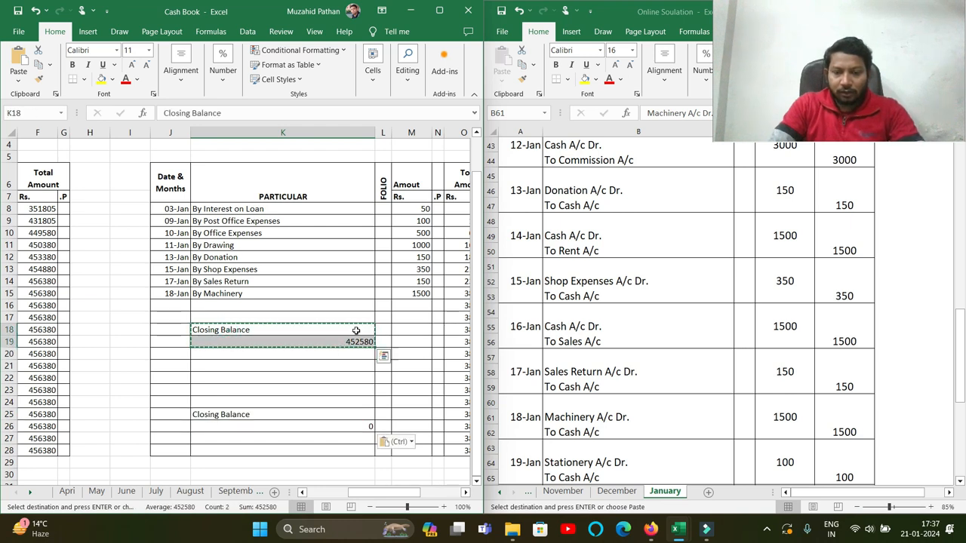
pyautogui.press('Delete')
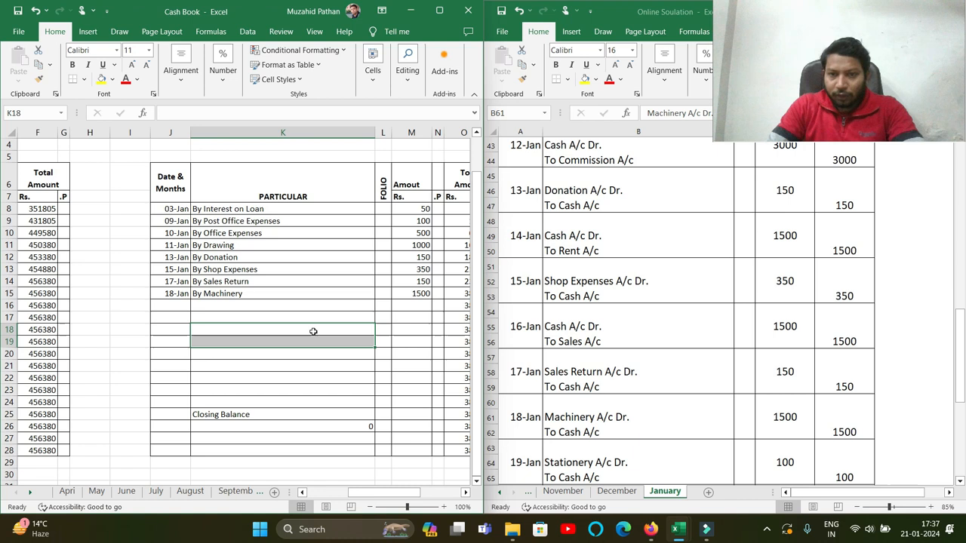
pyautogui.click(334, 391)
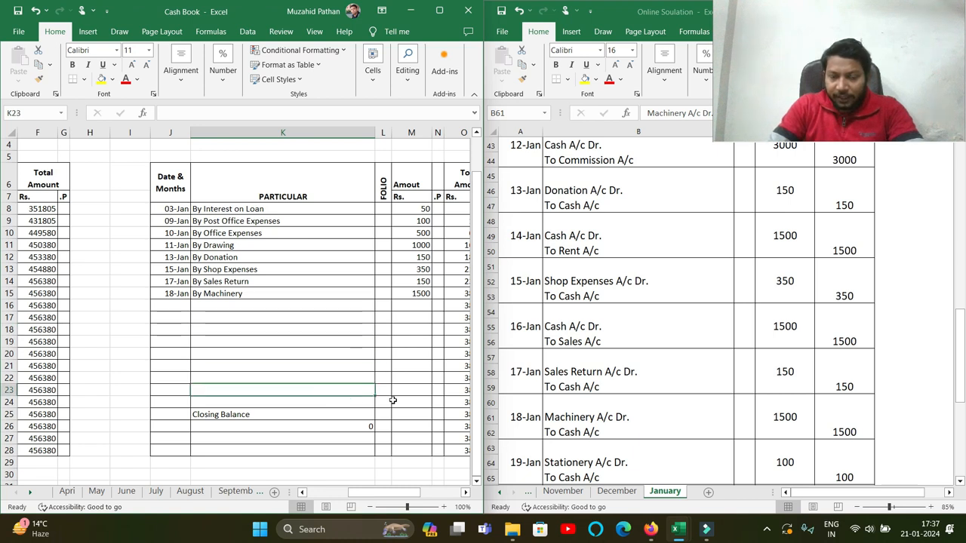
# - Post the 19-Jan cash payment in row 16 of the cash book's payment side as By Stationery, amount 100
pyautogui.click(573, 419)
pyautogui.scroll(-1, 575, 423)
pyautogui.click(575, 420)
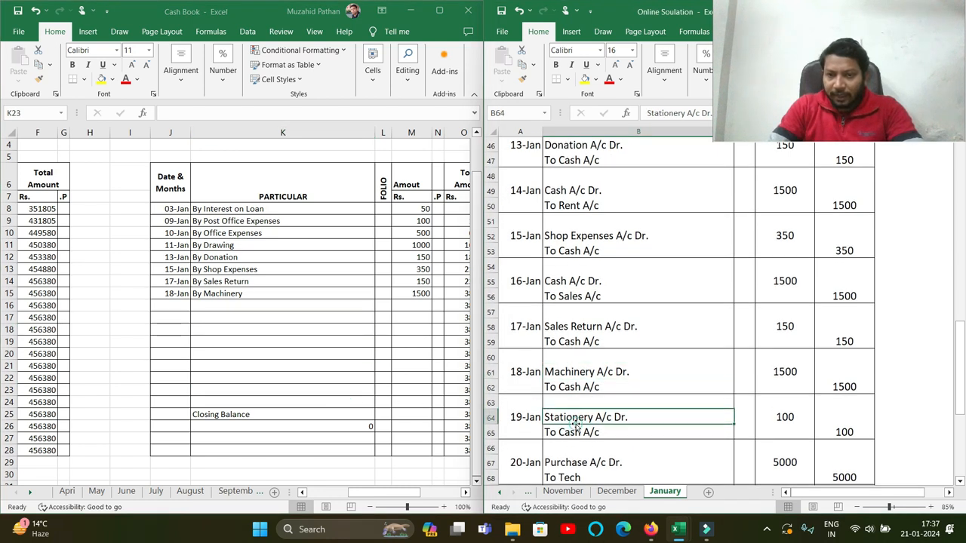
pyautogui.click(574, 432)
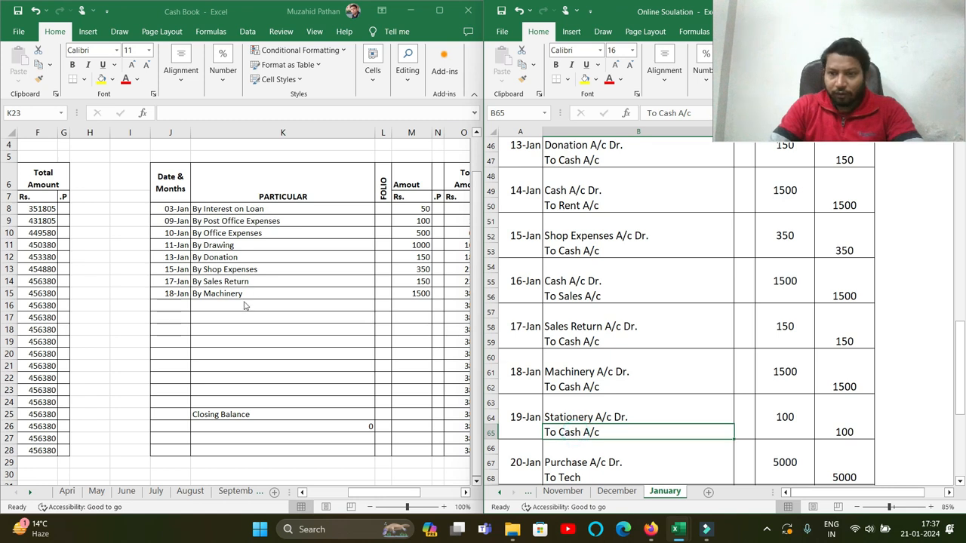
pyautogui.click(163, 304)
pyautogui.write('19/1')
pyautogui.press('Tab')
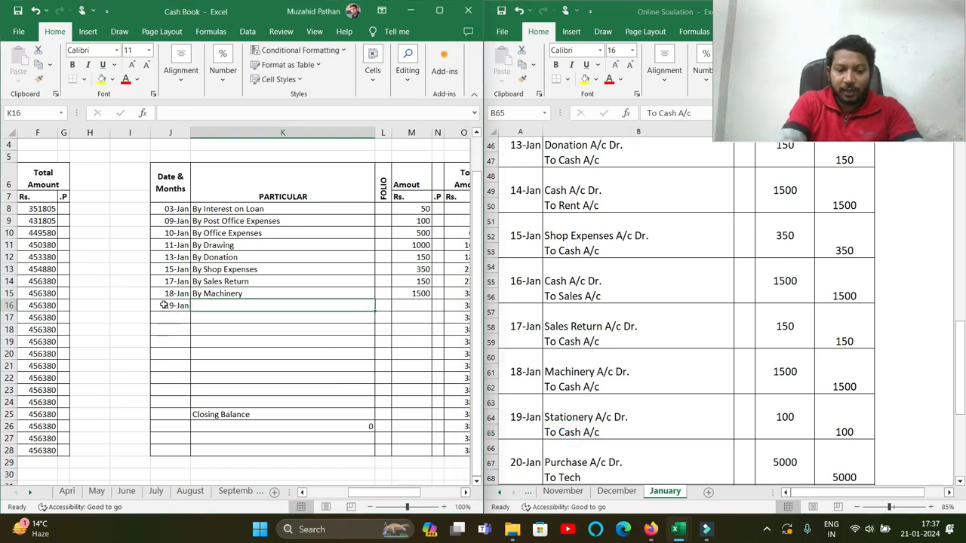
pyautogui.write('By Stationery')
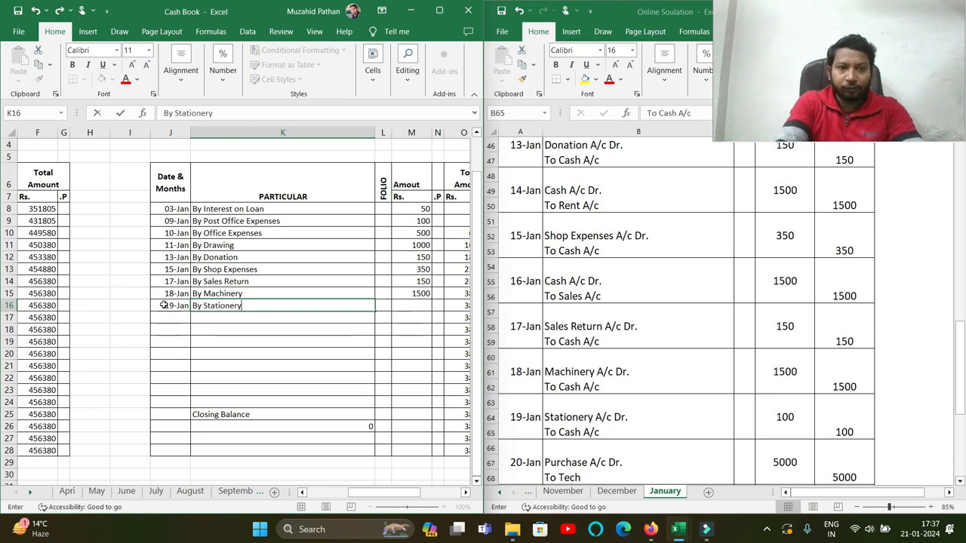
pyautogui.press('Tab')
pyautogui.press('Tab')
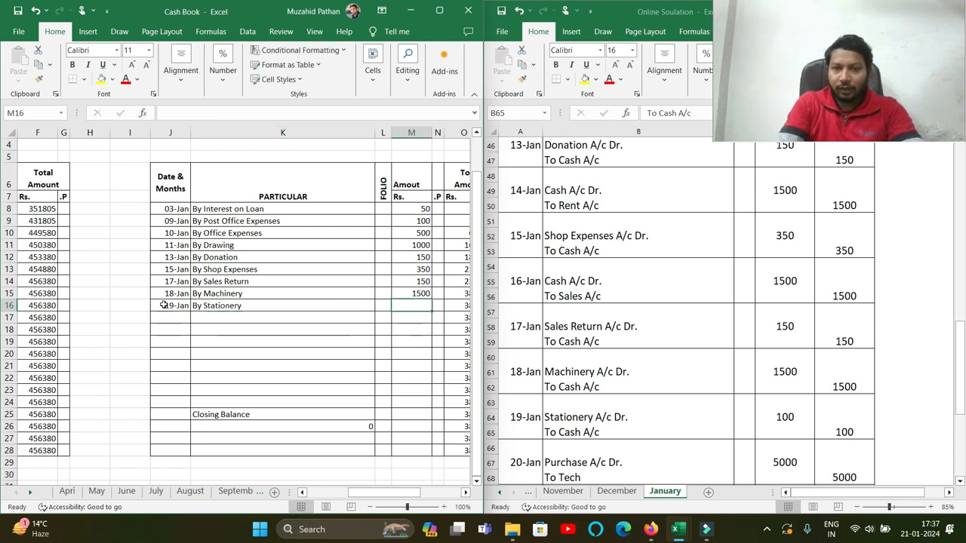
pyautogui.write('100')
pyautogui.press('Return')
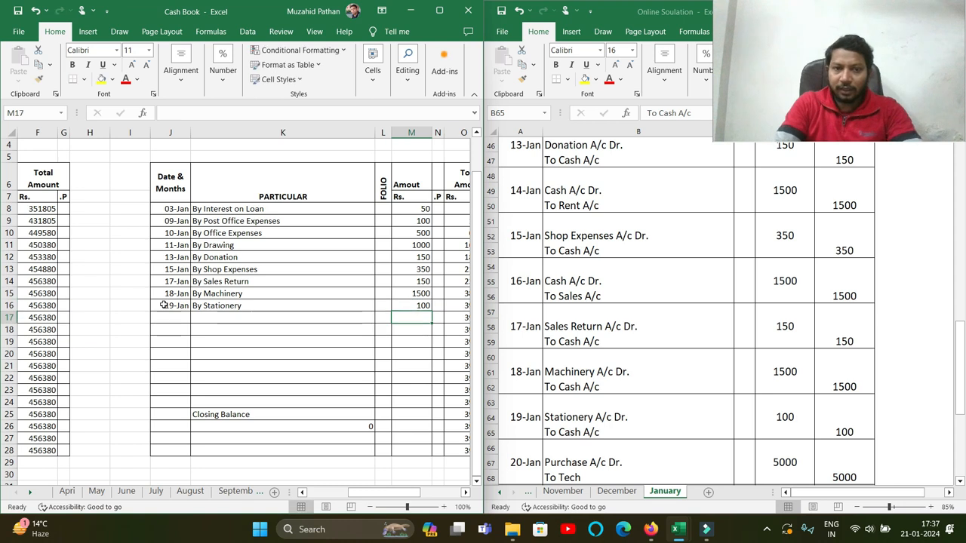
# - Examine the accounts and amounts of the 20-Jan Purchase journal entry to decide whether it belongs in the cash book
pyautogui.click(595, 431)
pyautogui.scroll(-2, 578, 421)
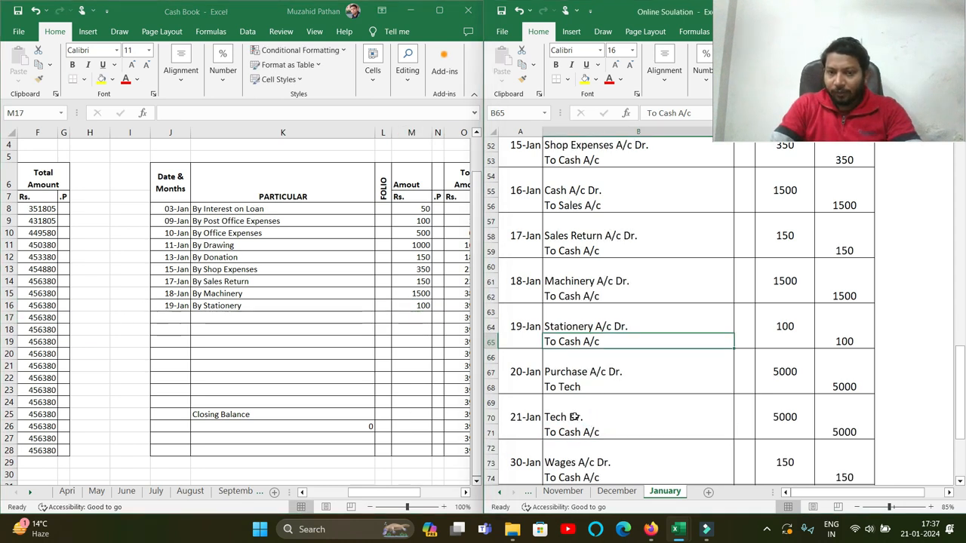
pyautogui.scroll(-1, 573, 417)
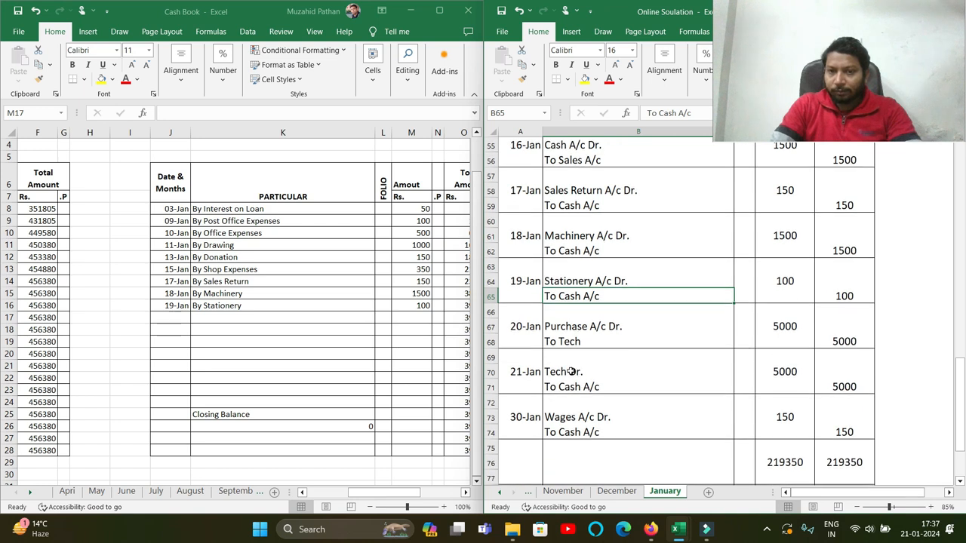
pyautogui.moveTo(578, 330); pyautogui.dragTo(579, 341)
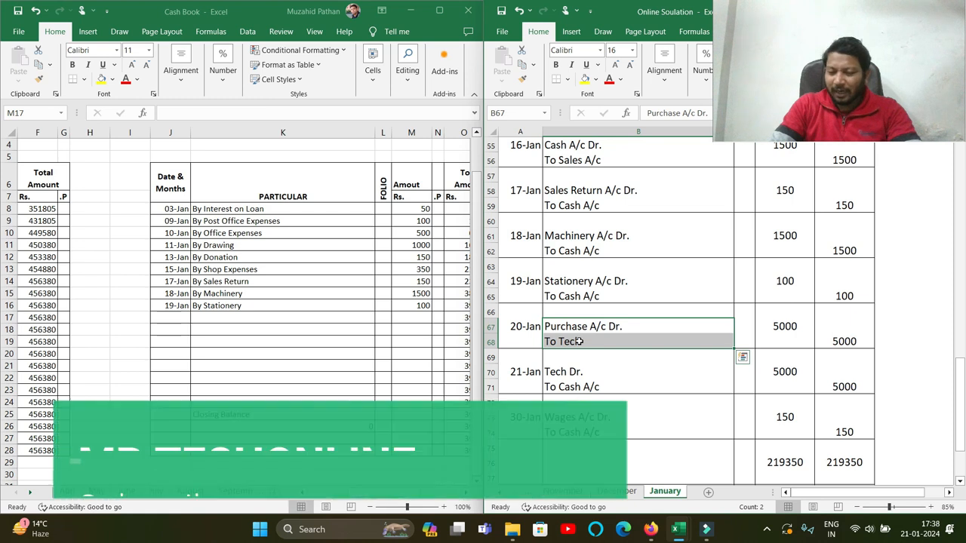
pyautogui.click(579, 341)
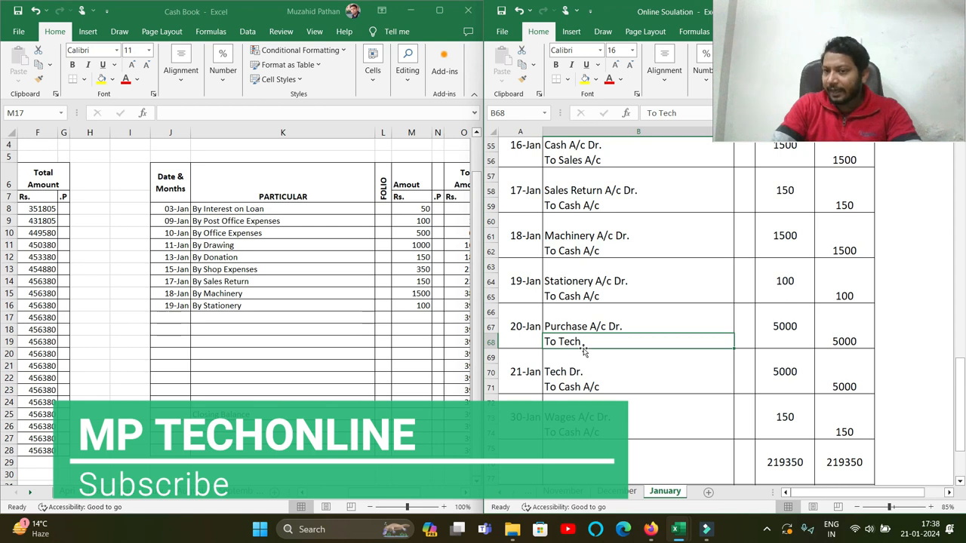
pyautogui.moveTo(582, 326); pyautogui.dragTo(587, 340)
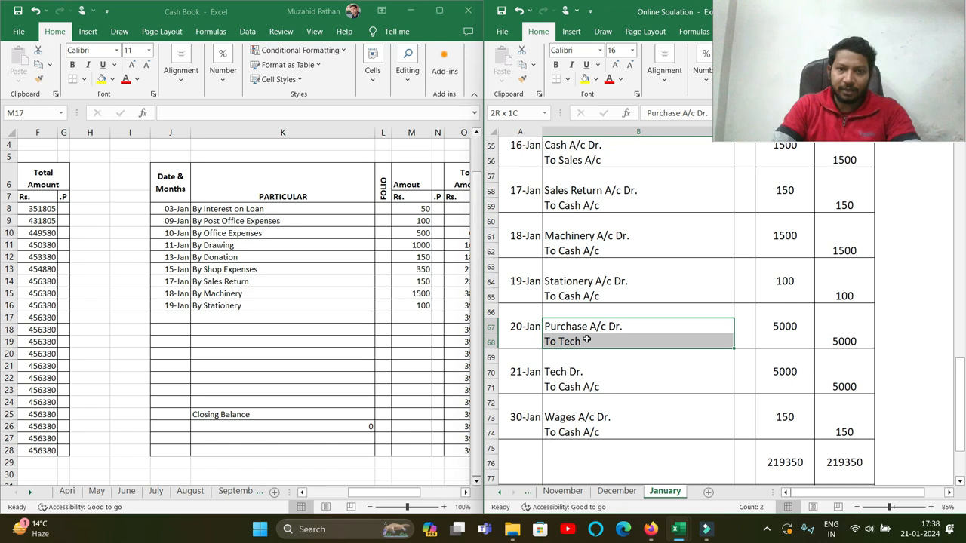
pyautogui.moveTo(586, 340); pyautogui.dragTo(586, 341)
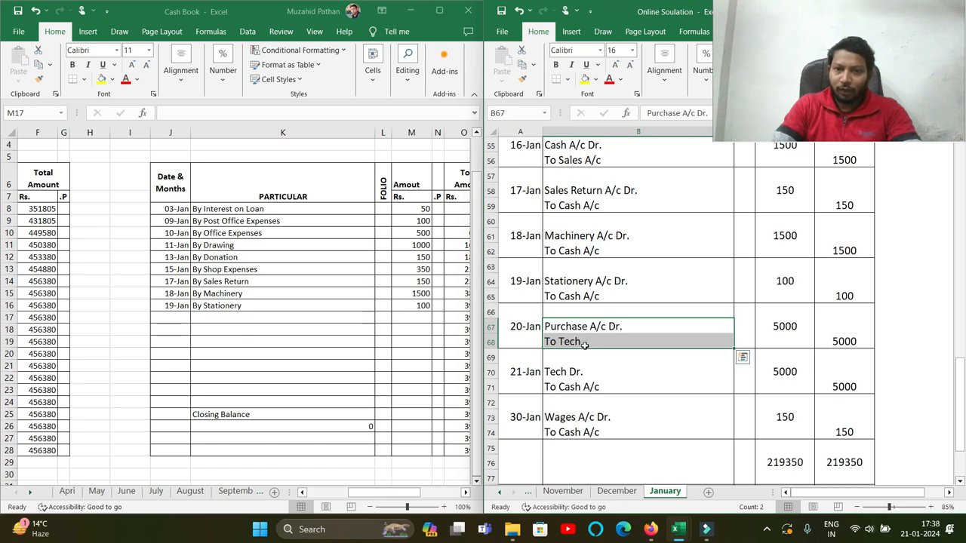
pyautogui.click(780, 330)
pyautogui.click(822, 344)
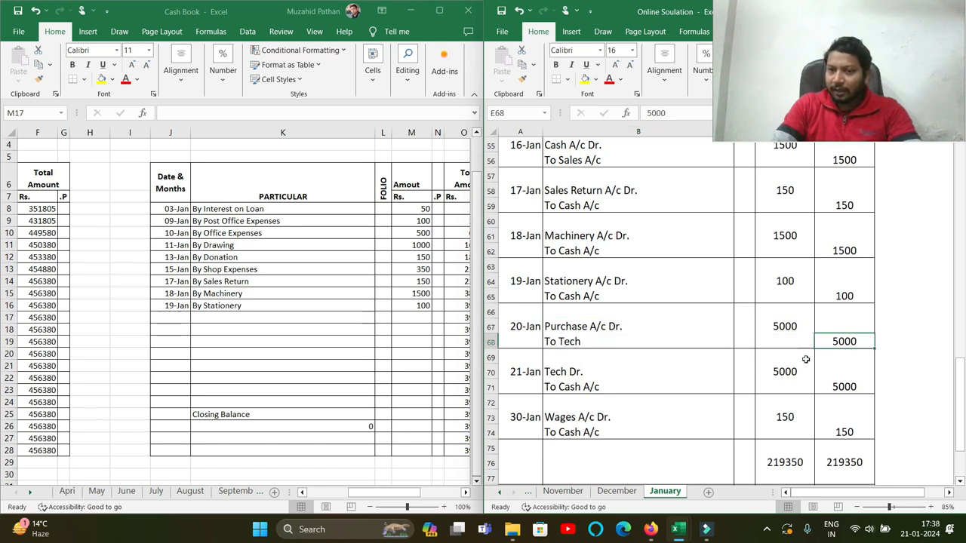
# - Post the 21-Jan cash payment in row 17 of the cash book's payment side as By Tech, amount 5000
pyautogui.click(586, 375)
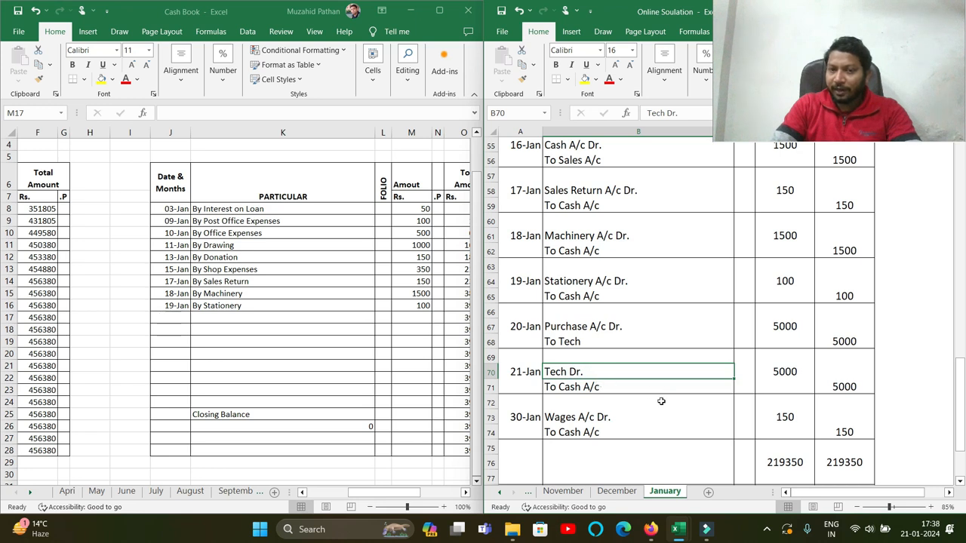
pyautogui.click(172, 316)
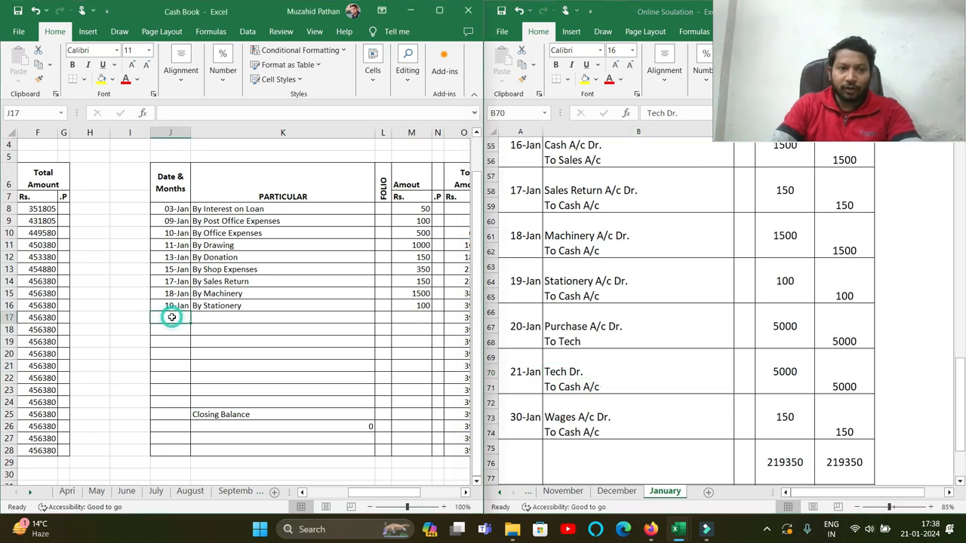
pyautogui.write('21')
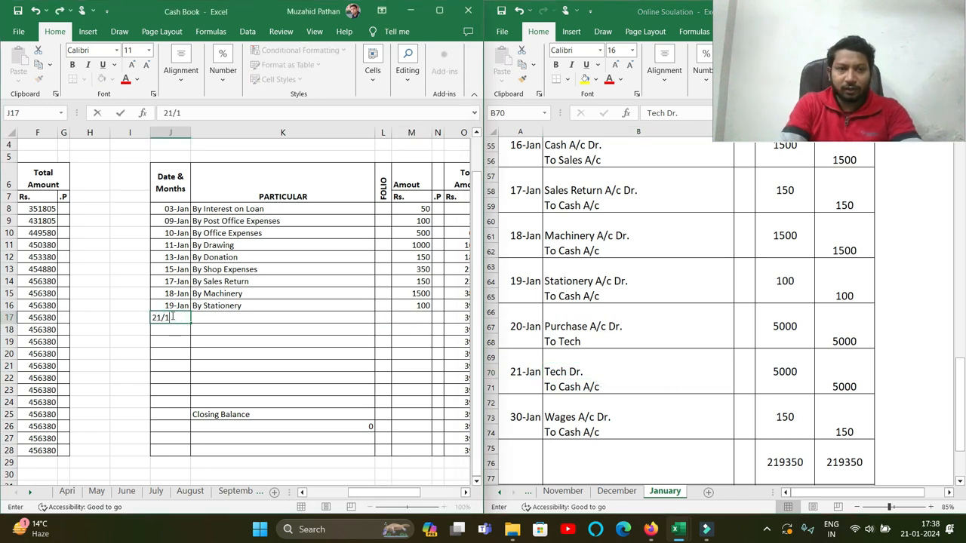
pyautogui.write('/1')
pyautogui.press('Tab')
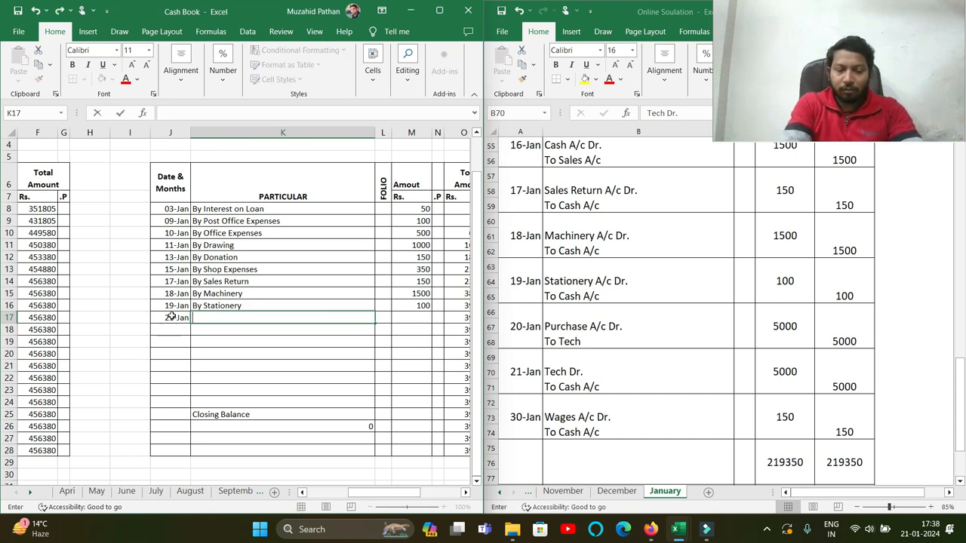
pyautogui.write('ByTech')
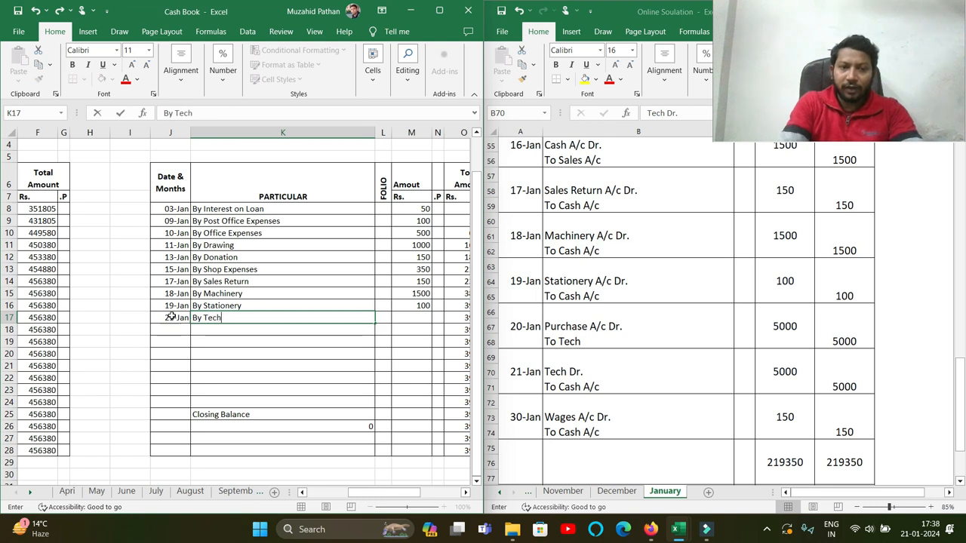
pyautogui.press('Tab')
pyautogui.press('Tab')
pyautogui.write('5000')
pyautogui.press('Return')
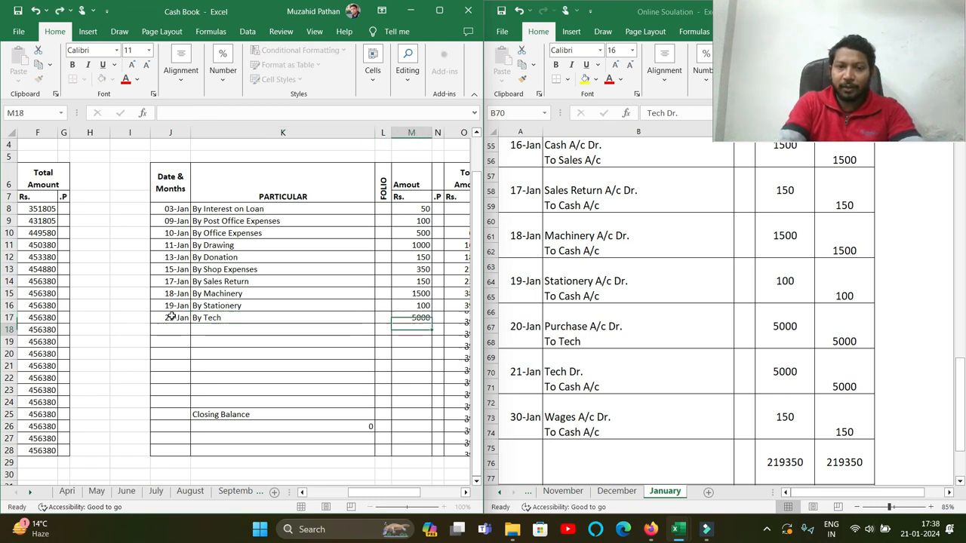
# - Post the 30-Jan cash payment in row 18 of the cash book's payment side as By Wages, amount 150
pyautogui.click(592, 416)
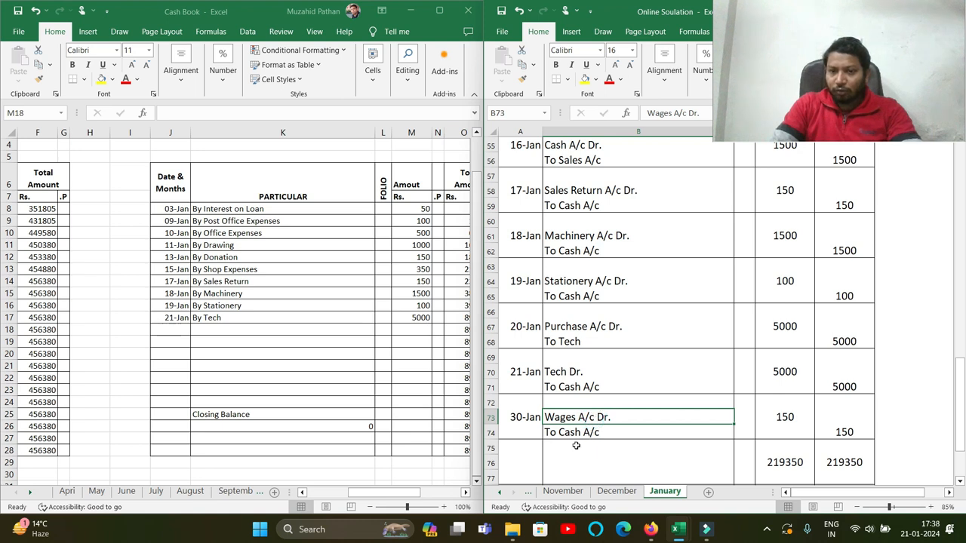
pyautogui.click(169, 330)
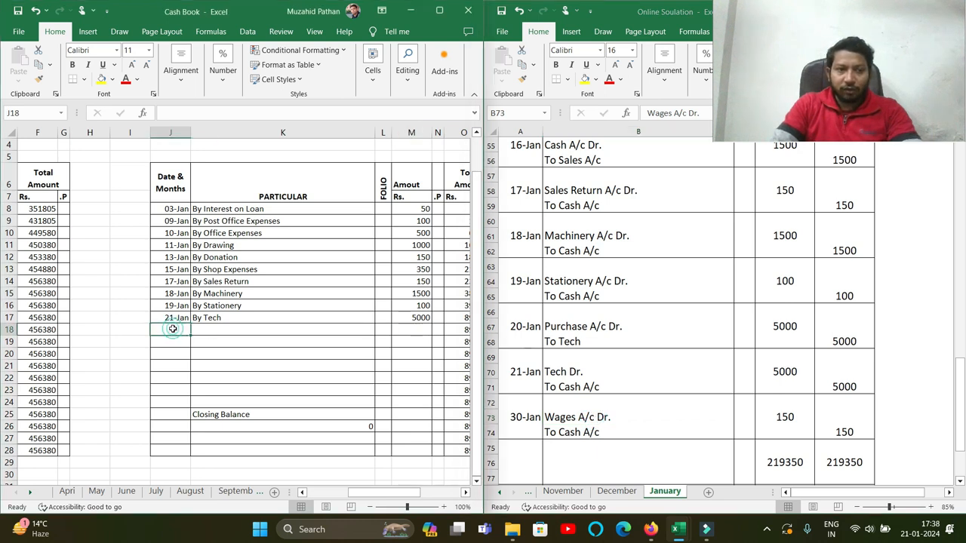
pyautogui.write('30/1')
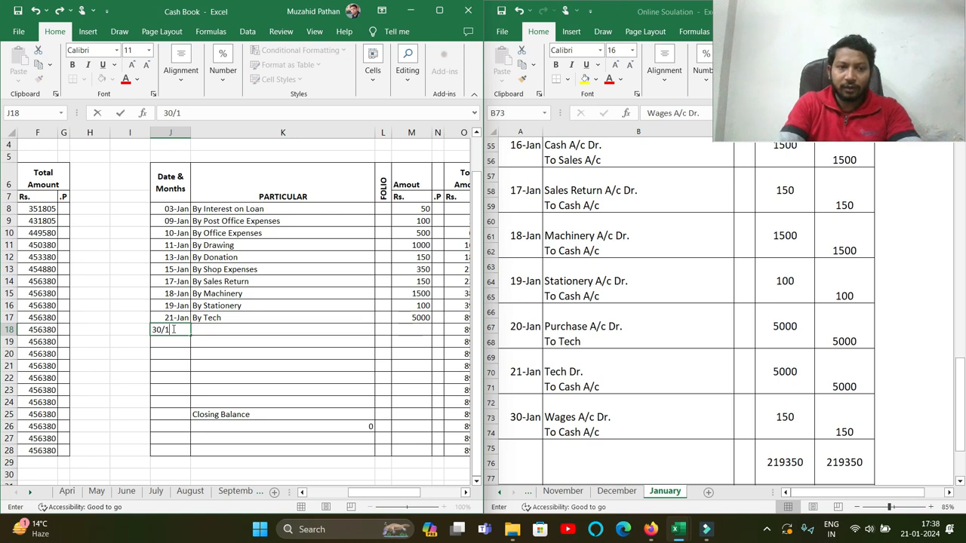
pyautogui.write('/2024')
pyautogui.press('Tab')
pyautogui.write('By Wages')
pyautogui.press('Tab')
pyautogui.press('Tab')
pyautogui.write('150')
pyautogui.press('Return')
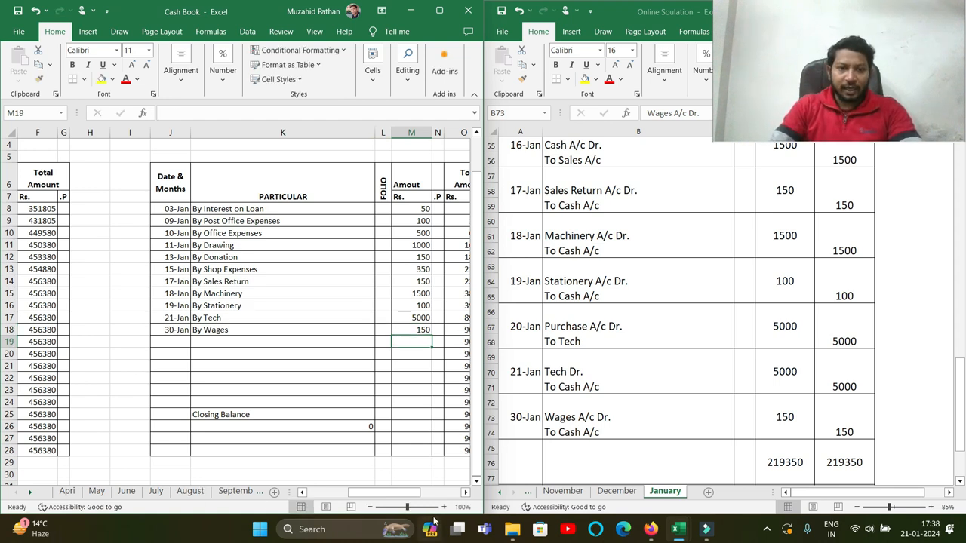
# - Replace the Closing Balance formula in K26 with =F28-O28, the total received minus the total paid
pyautogui.moveTo(409, 503)
pyautogui.mouseDown()
pyautogui.moveTo(383, 500)
pyautogui.moveTo(390, 501)
pyautogui.mouseUp()
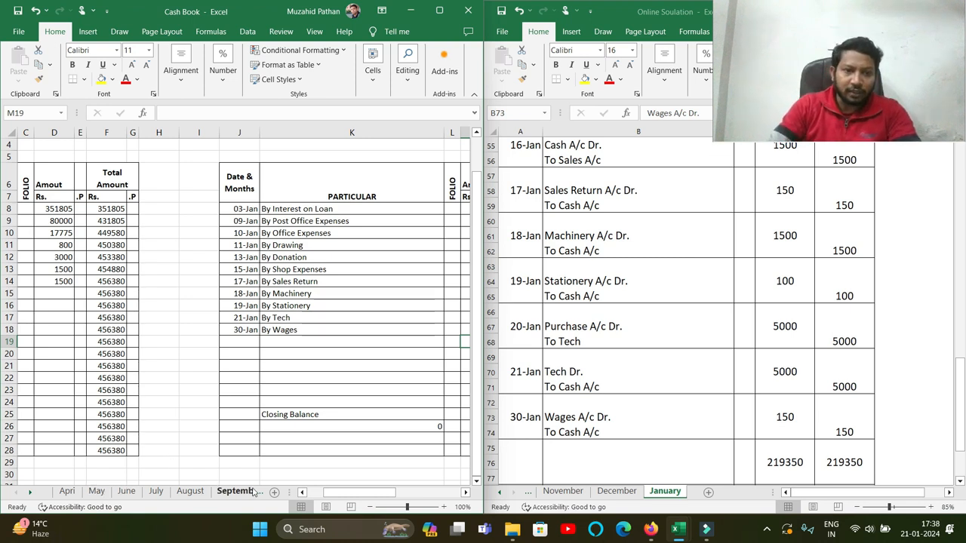
pyautogui.moveTo(327, 495)
pyautogui.mouseDown()
pyautogui.moveTo(385, 506)
pyautogui.moveTo(335, 496)
pyautogui.mouseUp()
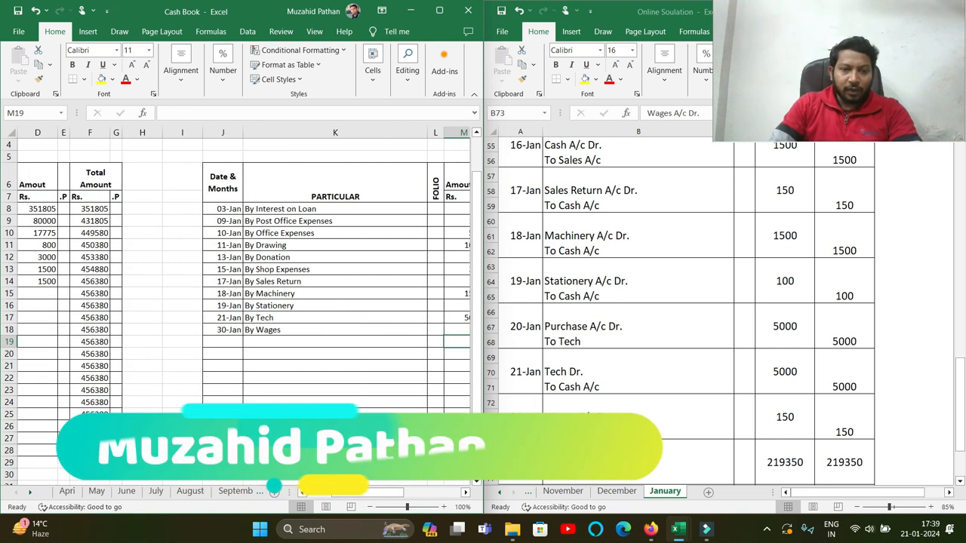
pyautogui.click(347, 427)
pyautogui.press('F2')
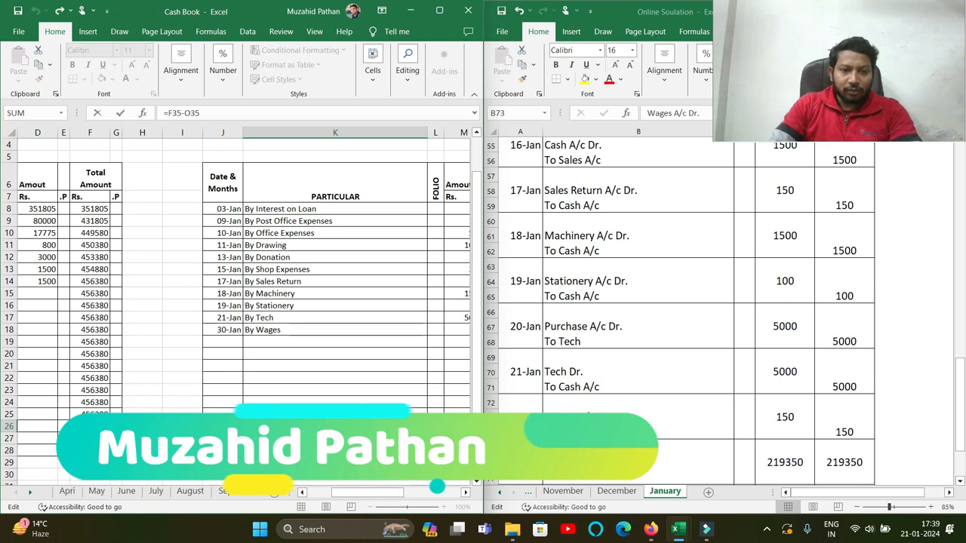
pyautogui.press('BackSpace')
pyautogui.press('BackSpace')
pyautogui.press('BackSpace')
pyautogui.press('BackSpace')
pyautogui.press('BackSpace')
pyautogui.press('BackSpace')
pyautogui.press('BackSpace')
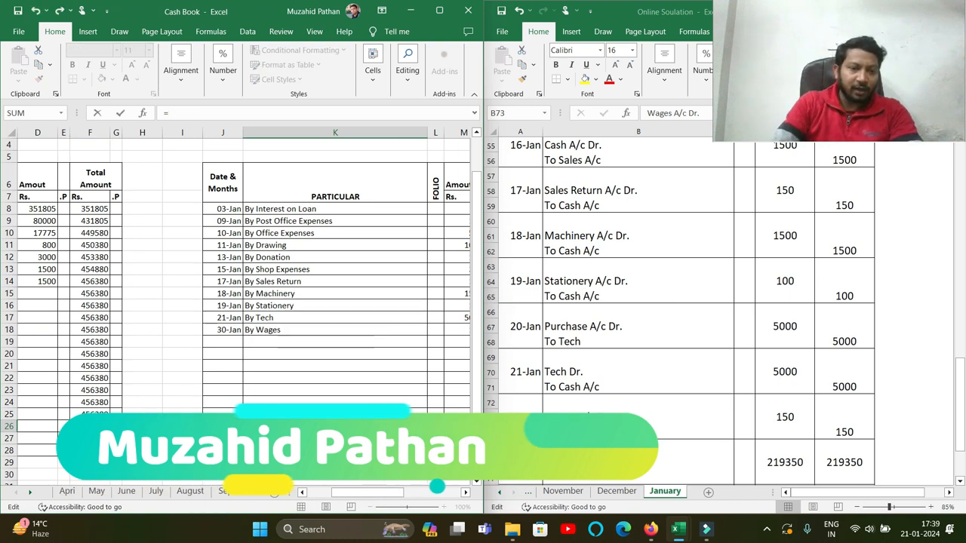
pyautogui.click(90, 450)
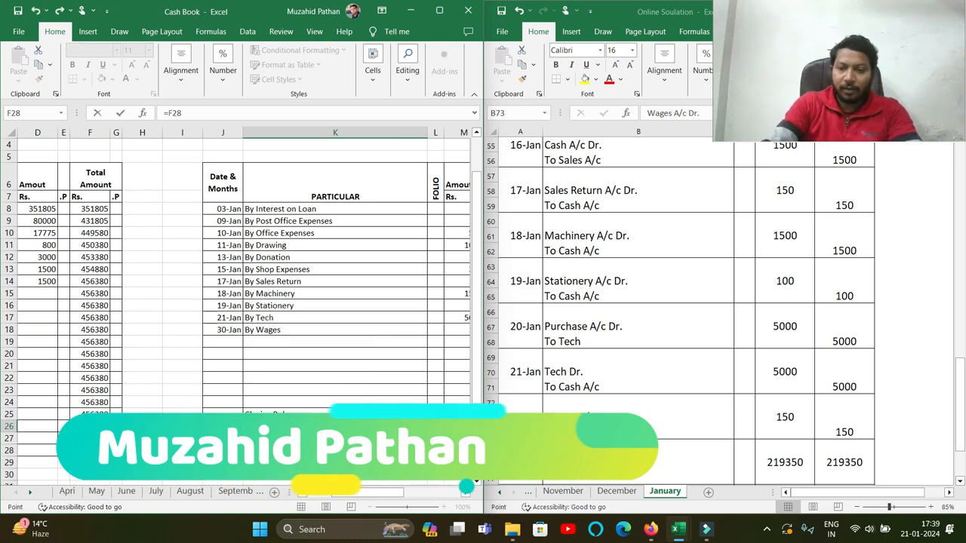
pyautogui.write('-')
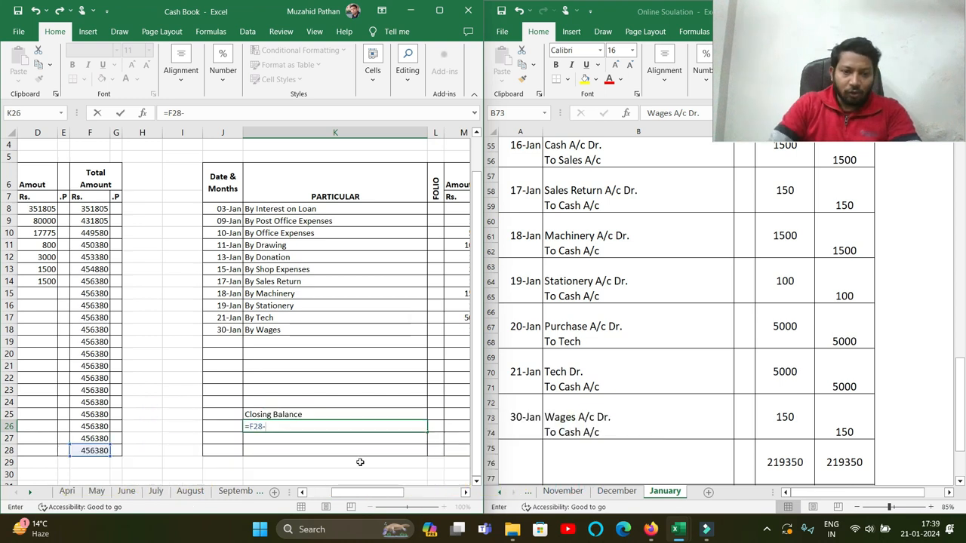
pyautogui.moveTo(361, 494); pyautogui.dragTo(401, 442)
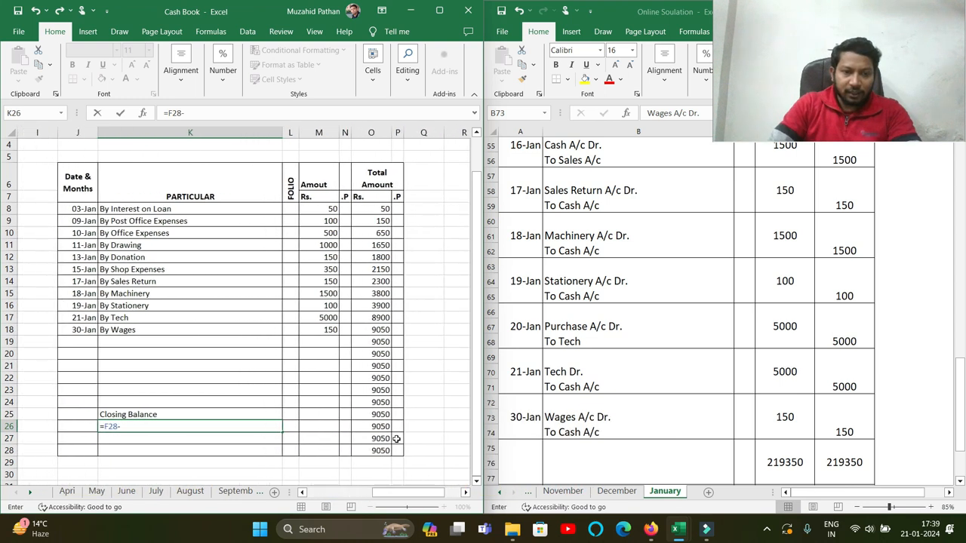
pyautogui.click(381, 452)
pyautogui.hotkey('ctrl', 'Return')
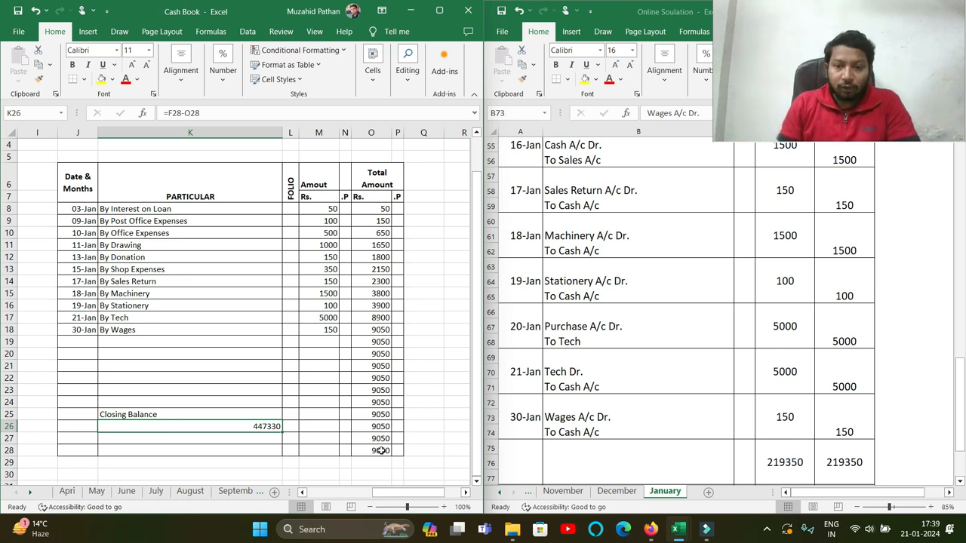
# - Find and launch the Tally 9 application (tally9.exe)
pyautogui.click(259, 533)
pyautogui.write('tall')
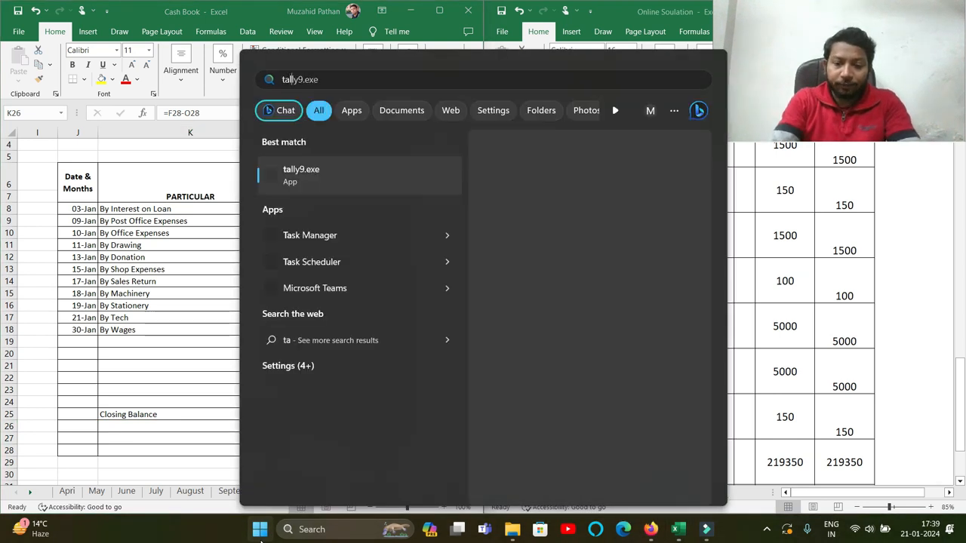
pyautogui.press('Return')
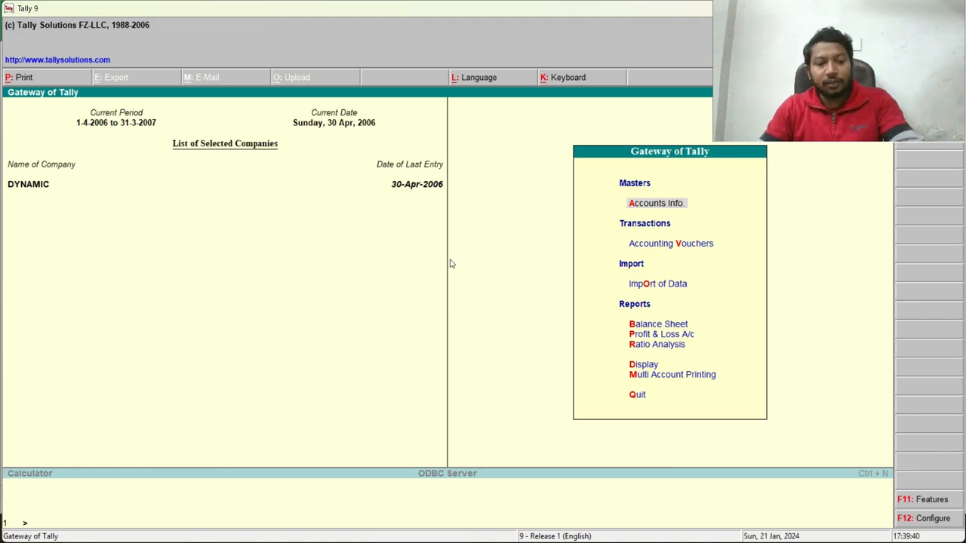
# - Set the company data directory to the owner's folder on drive C and select the only company in it
pyautogui.press('F1')
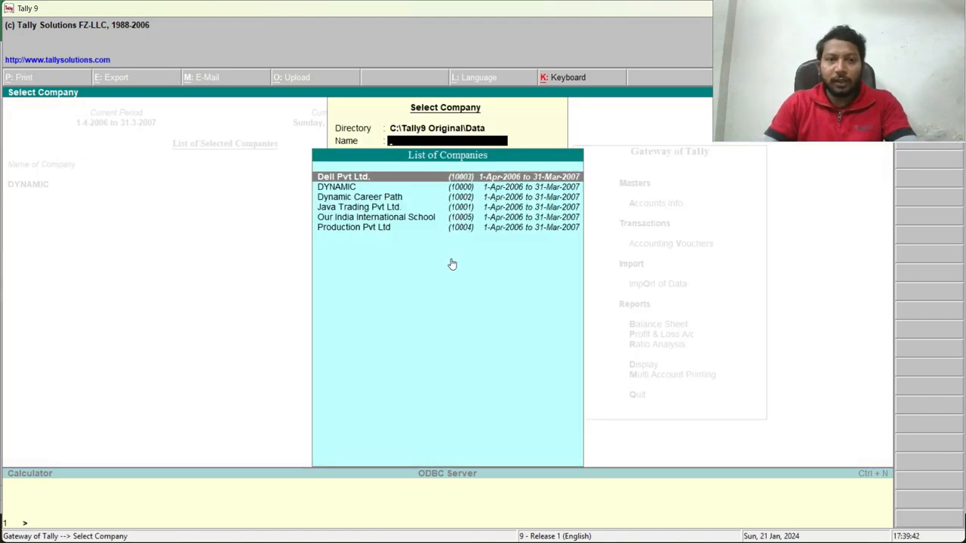
pyautogui.press('BackSpace')
pyautogui.write('c')
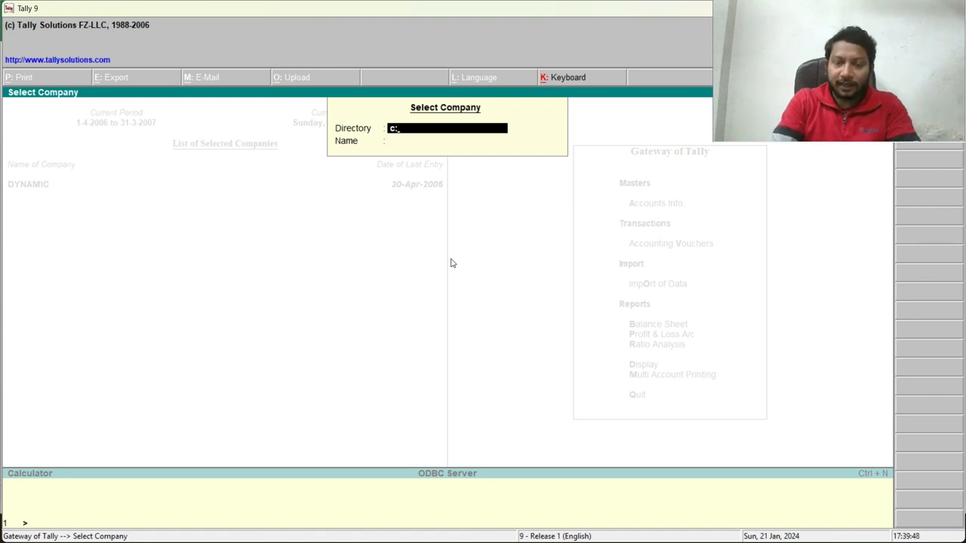
pyautogui.press('BackSpace')
pyautogui.press('BackSpace')
pyautogui.write('muzahidnew')
pyautogui.press('Return')
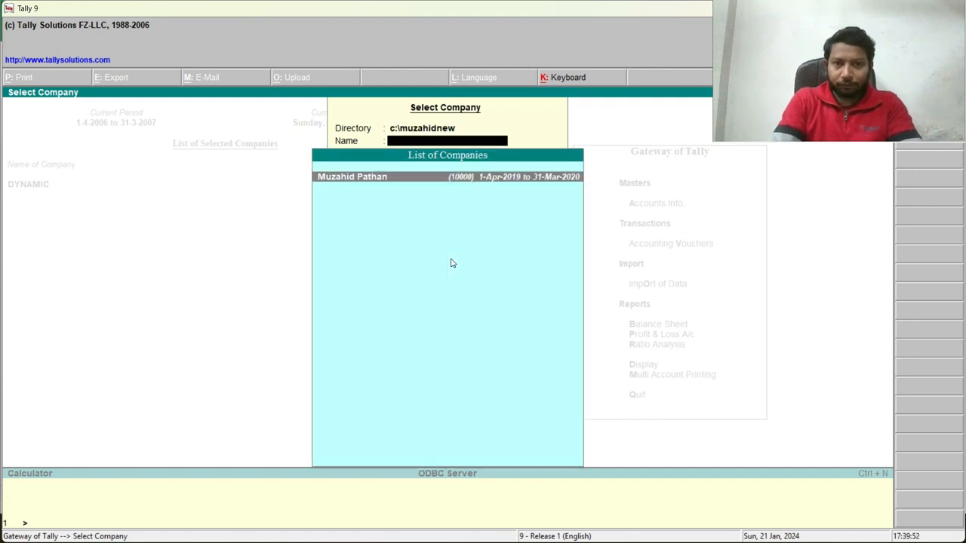
pyautogui.press('Return')
# - Log in to the selected company with its user name and account password
pyautogui.write('Muzahi')
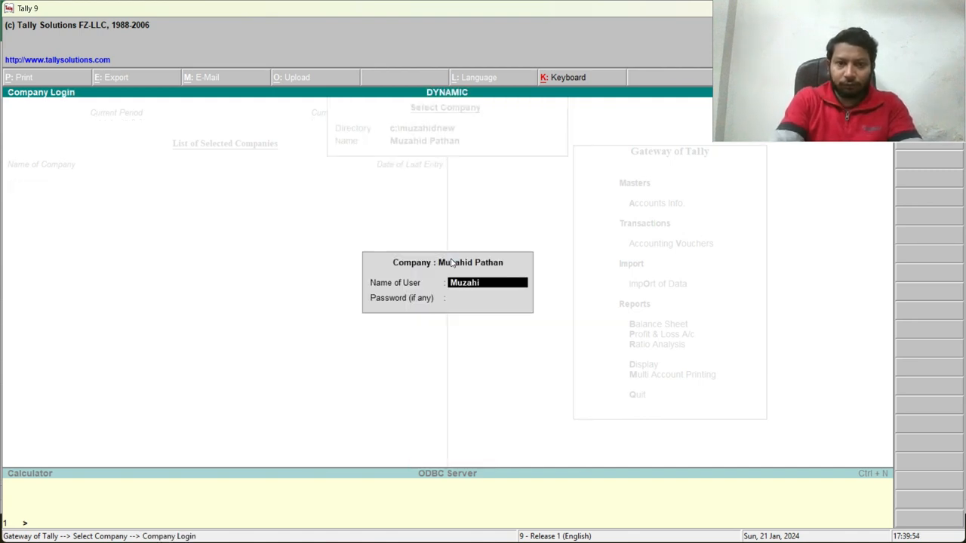
pyautogui.write('d')
pyautogui.press('Return')
pyautogui.write('*')
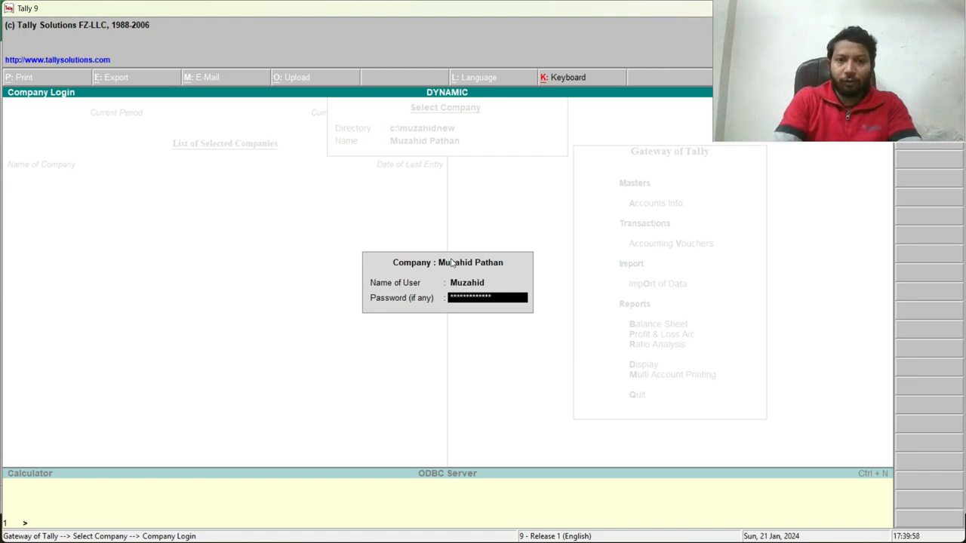
pyautogui.press('Return')
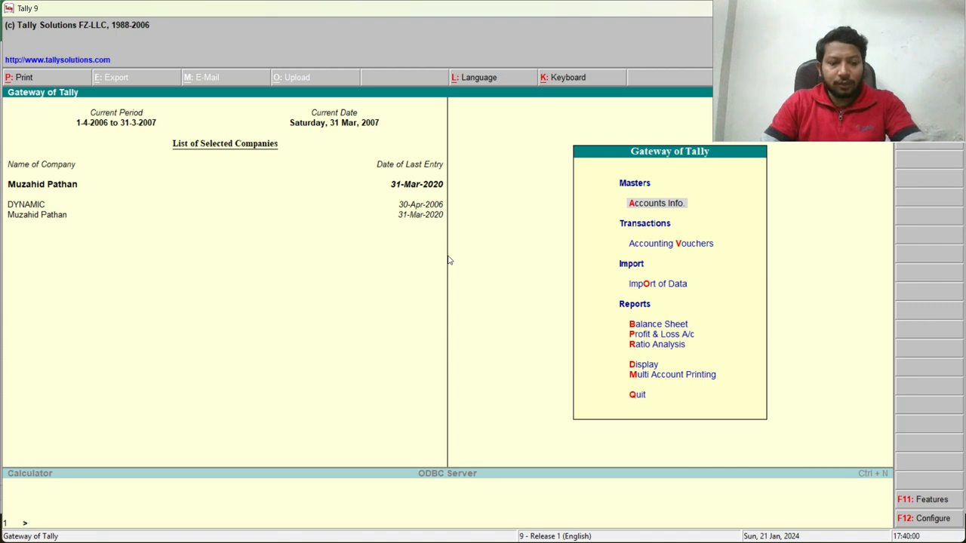
# - Change the company's current period to 1/4/2019 through 31/3/2020
pyautogui.press('F2')
pyautogui.press('Return')
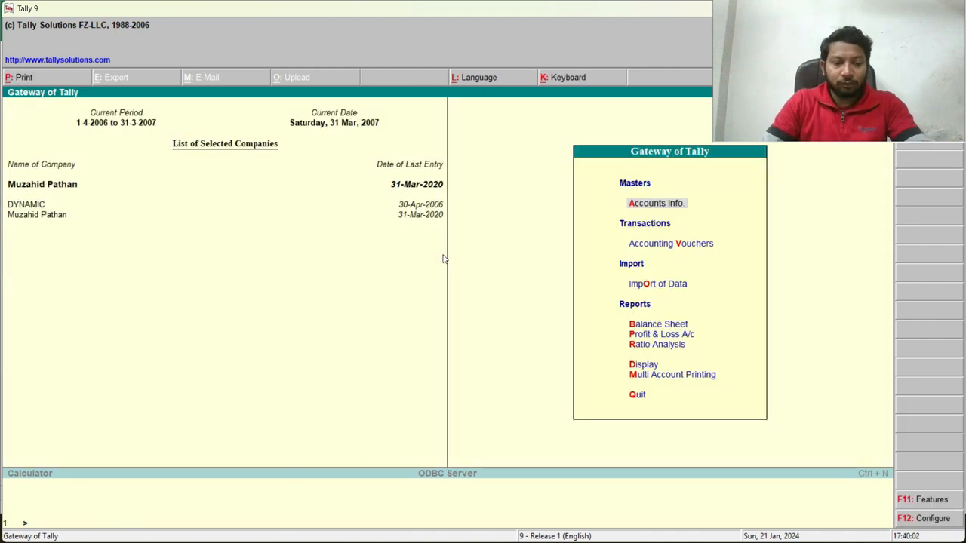
pyautogui.hotkey('alt', 'F2')
pyautogui.write('1/4/')
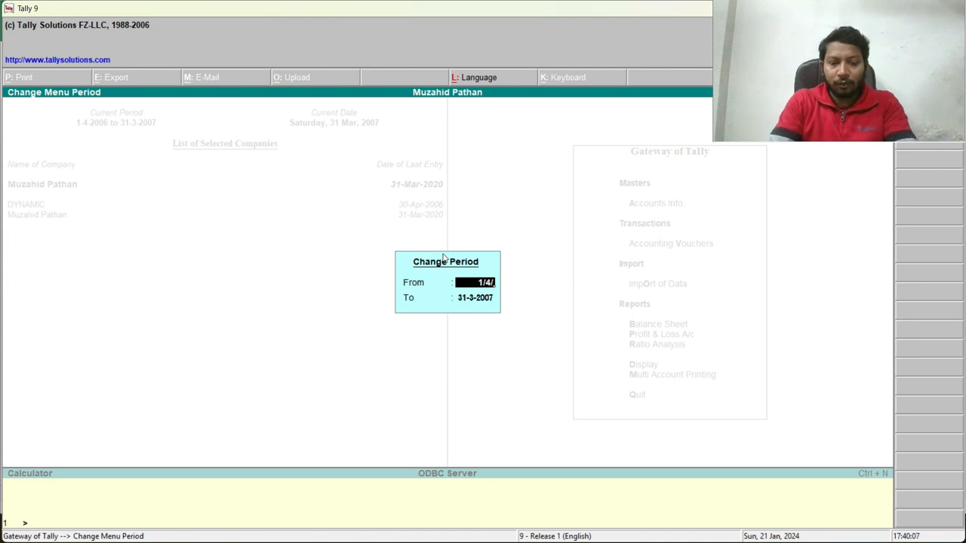
pyautogui.write('2019')
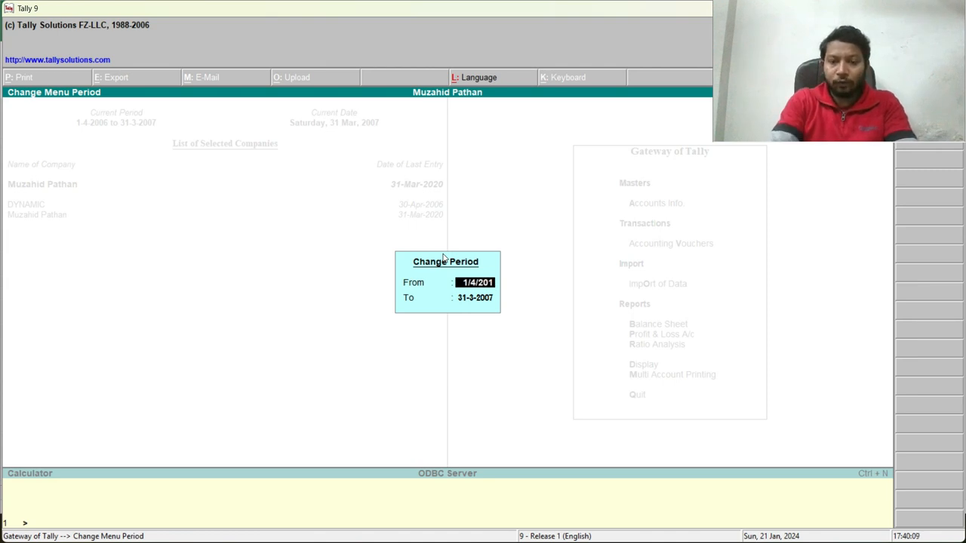
pyautogui.press('Return')
pyautogui.write('31/3/2020')
pyautogui.press('Return')
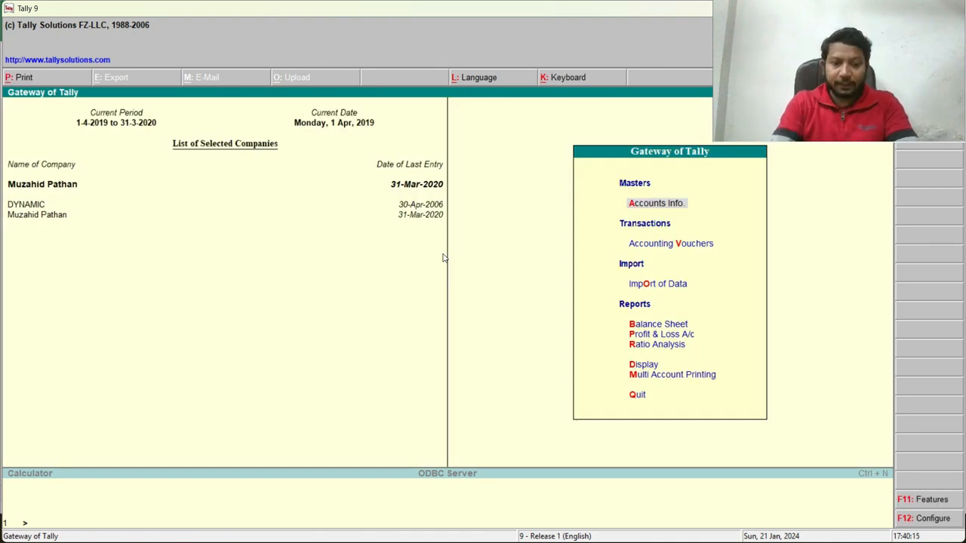
# - Open the Account Books list within the company's Display reports
pyautogui.press('d')
pyautogui.press('Escape')
pyautogui.press('Down')
pyautogui.press('Down')
pyautogui.press('Up')
pyautogui.press('Up')
pyautogui.press('Return')
pyautogui.press('Down')
pyautogui.press('Down')
pyautogui.press('Up')
pyautogui.press('Up')
pyautogui.press('Down')
pyautogui.press('Down')
pyautogui.press('Return')
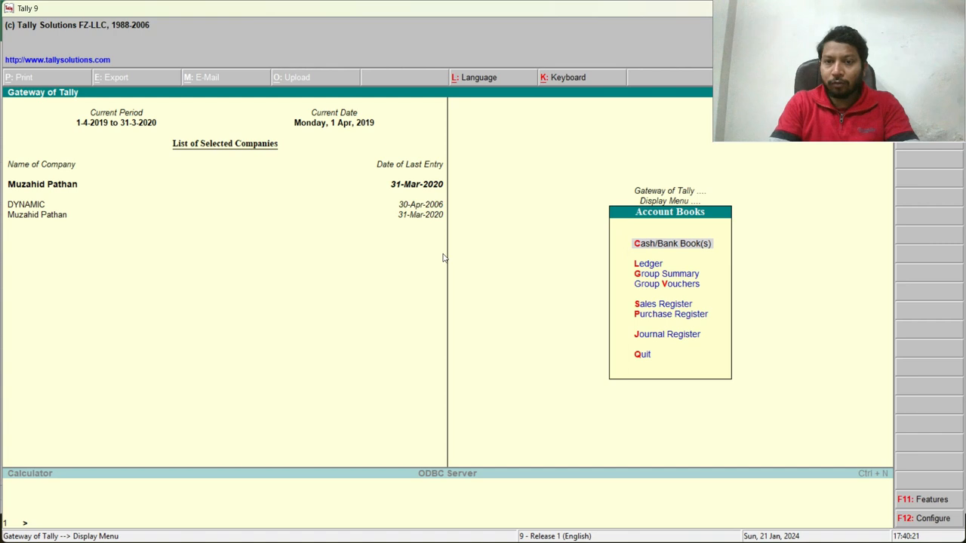
# - Open the Trial Balance from the Display reports and break it down by individual ledger
pyautogui.press('Escape')
pyautogui.press('Up')
pyautogui.press('Up')
pyautogui.press('Return')
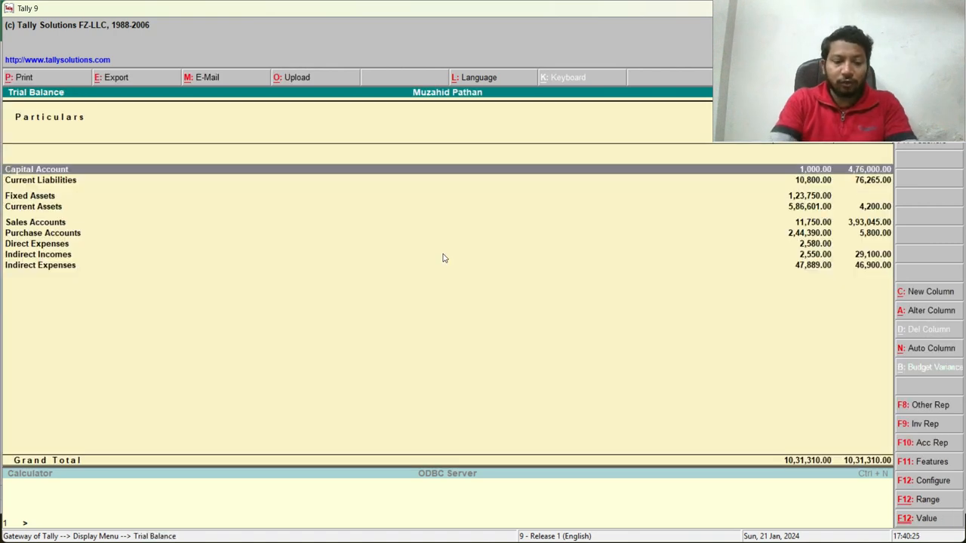
pyautogui.press('F5')
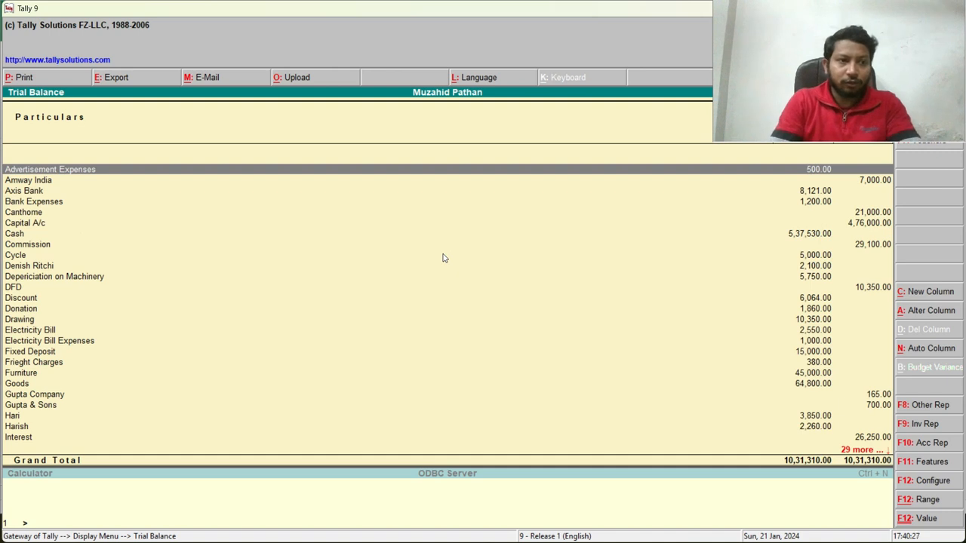
# - Open the monthly summary of the Cash ledger from the Trial Balance
pyautogui.press('Down')
pyautogui.press('Down')
pyautogui.press('Down')
pyautogui.press('Down')
pyautogui.press('Down')
pyautogui.press('Down')
pyautogui.press('Return')
# - Open the Cash ledger's vouchers for January
pyautogui.press('Up')
pyautogui.press('Up')
pyautogui.press('Up')
pyautogui.press('Down')
pyautogui.press('Down')
pyautogui.press('Down')
pyautogui.press('Up')
pyautogui.press('Up')
pyautogui.press('Up')
pyautogui.press('Down')
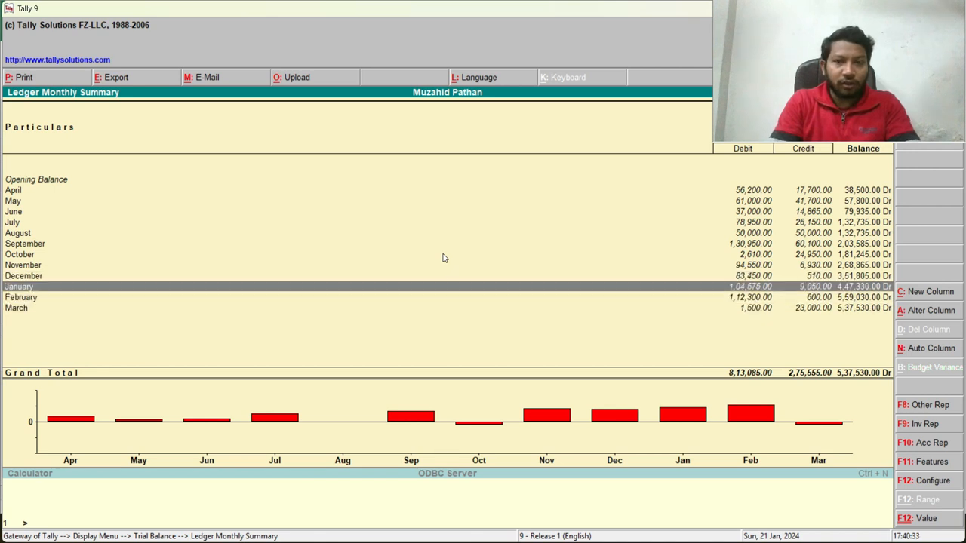
pyautogui.press('Return')
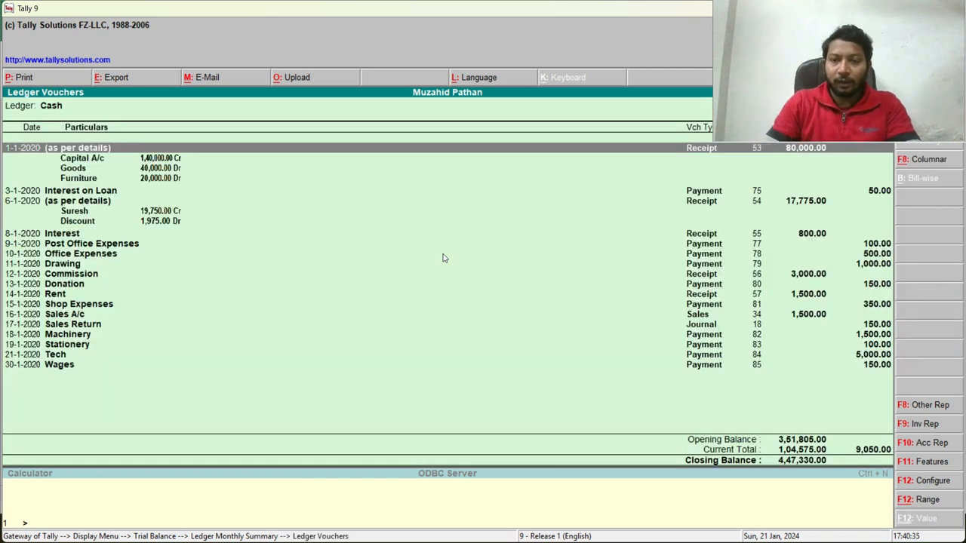
# - Compare the Cash Book workbook's closing balance with Tally's January cash vouchers, moving the Tally window as needed to see both
pyautogui.moveTo(530, 14); pyautogui.dragTo(491, 148)
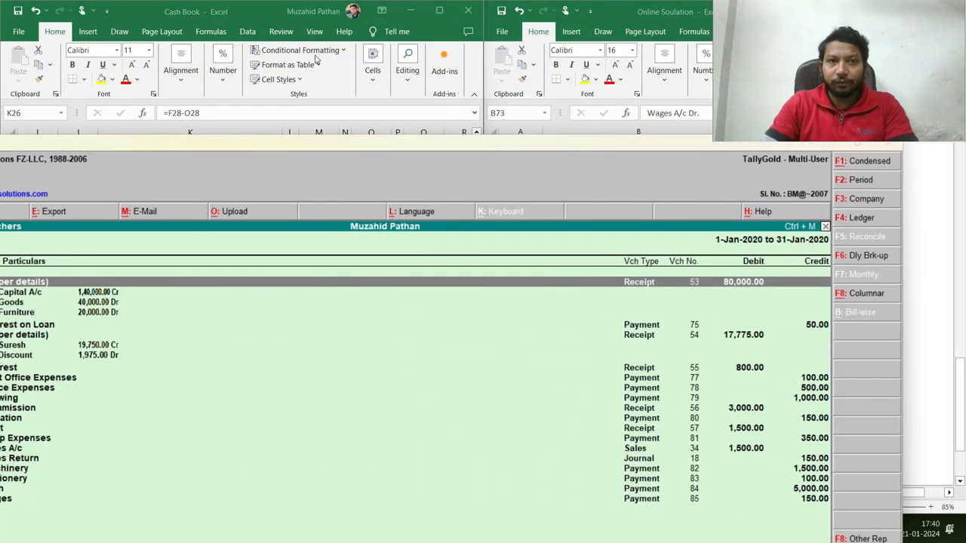
pyautogui.click(243, 15)
pyautogui.moveTo(406, 493); pyautogui.dragTo(411, 498)
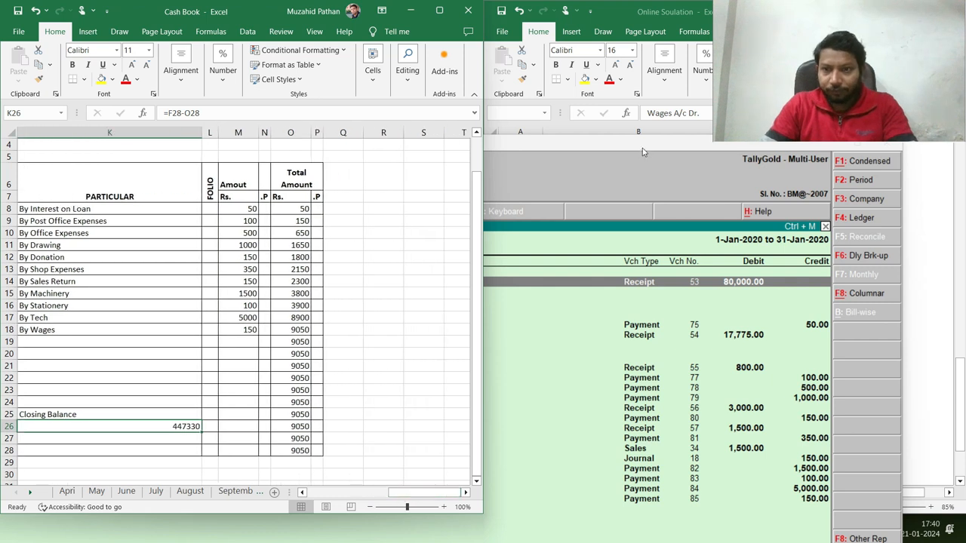
pyautogui.moveTo(631, 146); pyautogui.dragTo(546, 12)
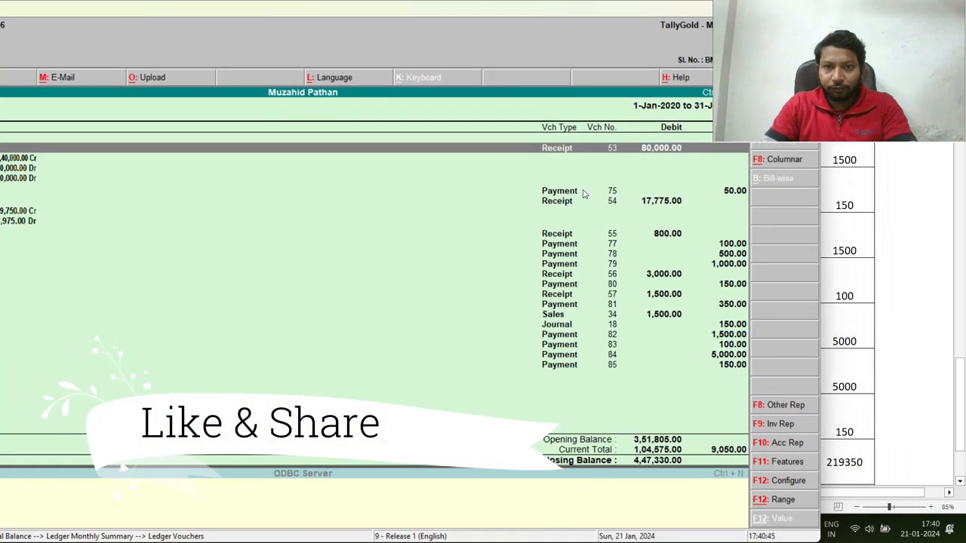
pyautogui.hotkey('alt', 'Tab')
pyautogui.click(442, 209)
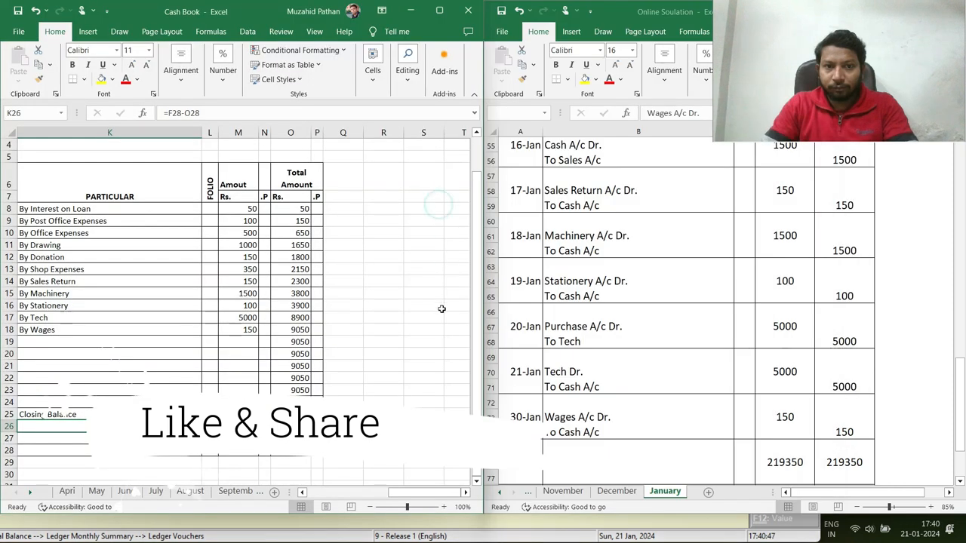
pyautogui.click(559, 528)
pyautogui.moveTo(541, 12); pyautogui.dragTo(329, 161)
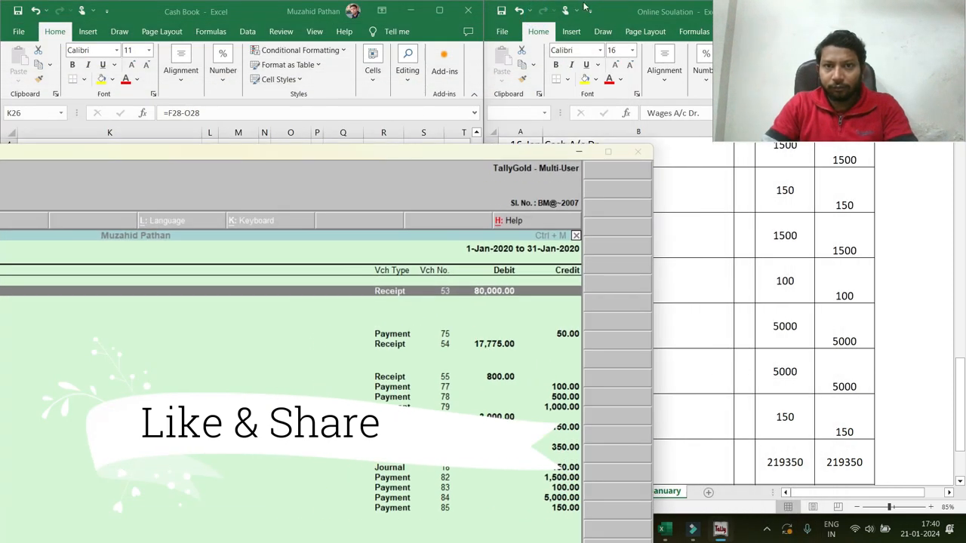
# - Move the Online Soulation workbook aside and close it
pyautogui.click(620, 11)
pyautogui.moveTo(594, 38); pyautogui.dragTo(232, 123)
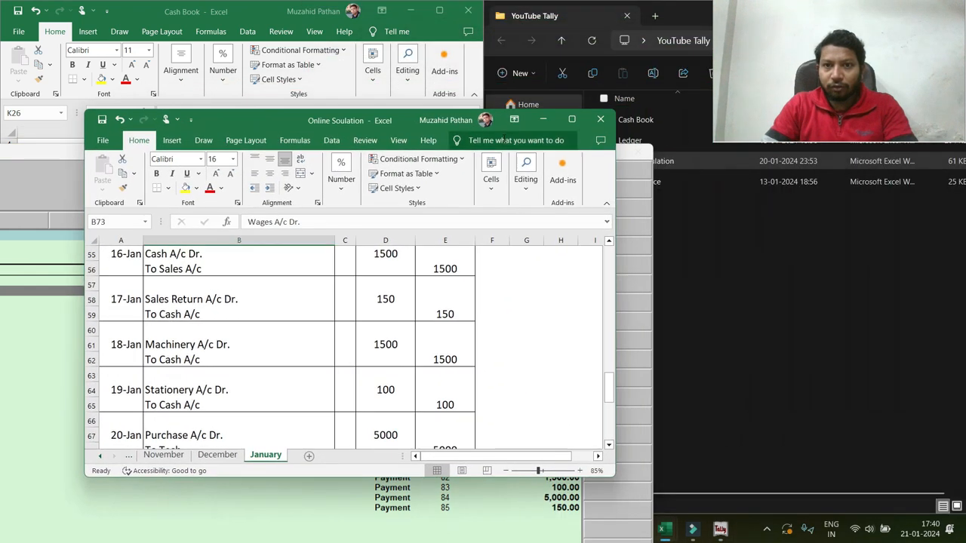
pyautogui.click(603, 121)
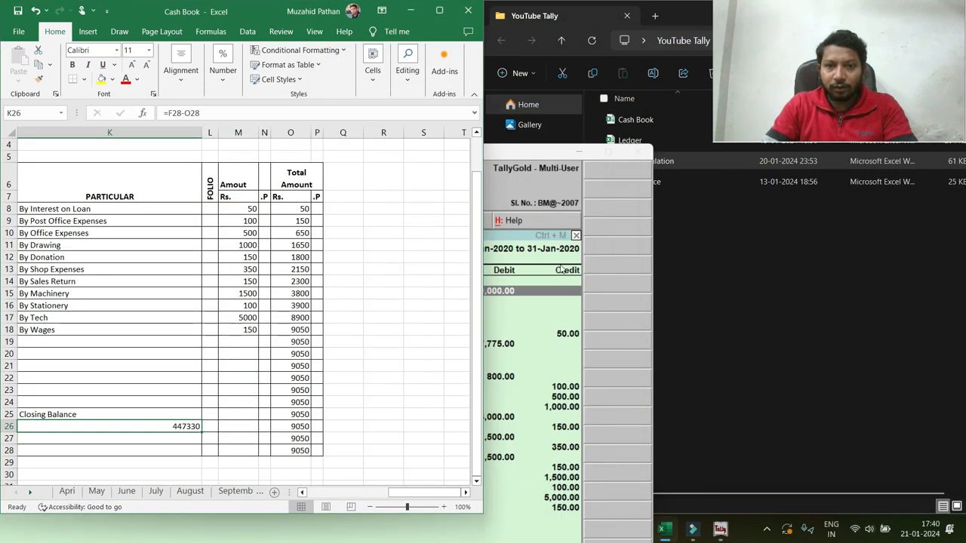
# - Place Tally's January balance totals beside the Cash Book workbook and compare the closing balances
pyautogui.click(553, 150)
pyautogui.moveTo(553, 150); pyautogui.dragTo(599, 11)
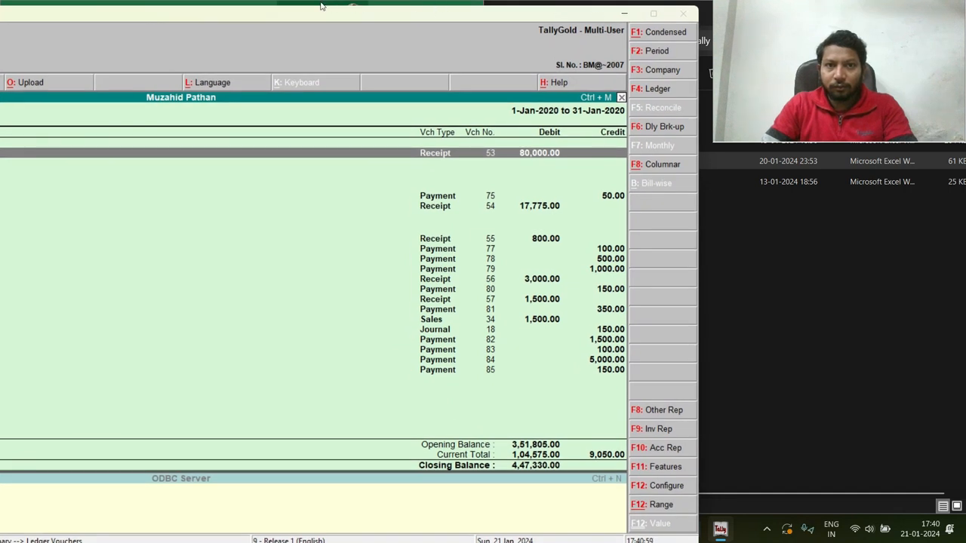
pyautogui.click(263, 7)
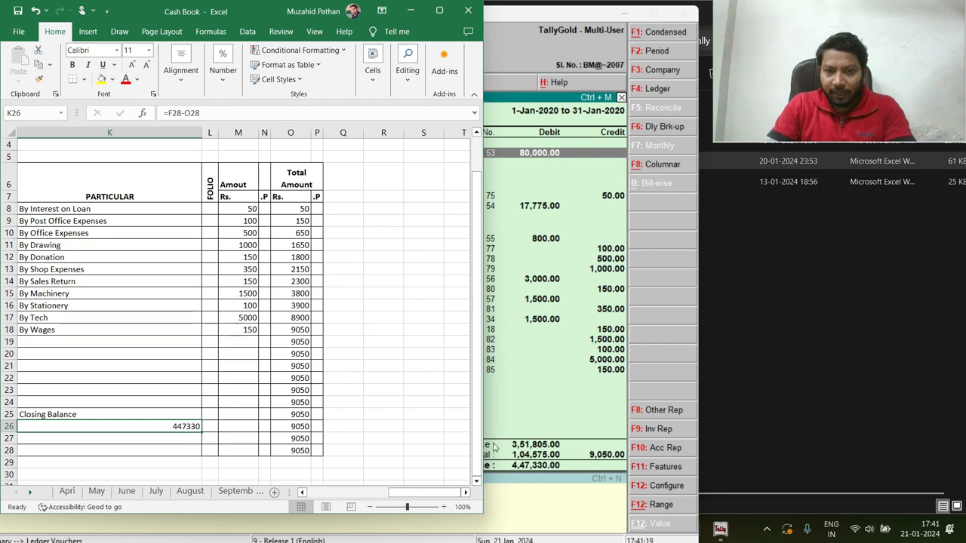
# - Move the Cash Book window over Tally and compare its receipt and payment amounts with the January cash vouchers
pyautogui.moveTo(220, 34); pyautogui.dragTo(105, 190)
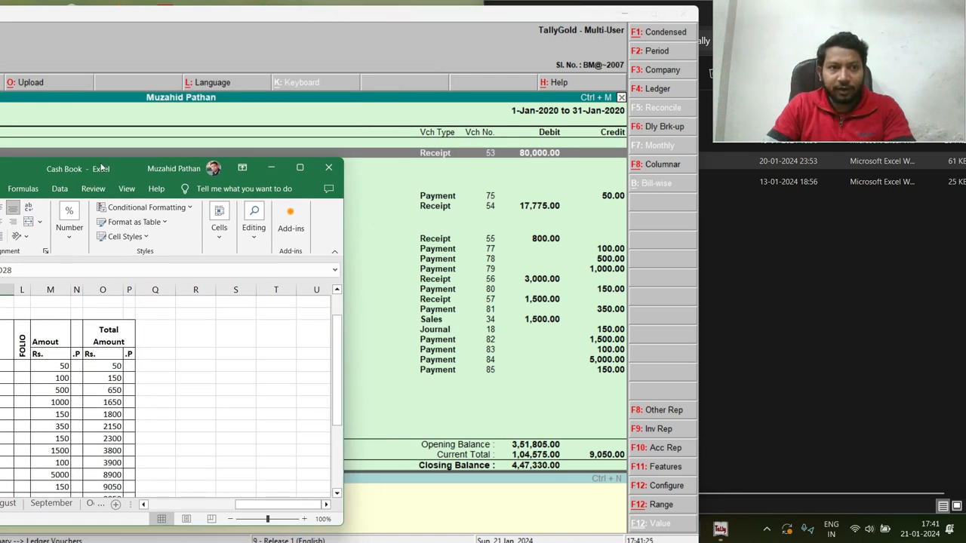
pyautogui.moveTo(26, 171); pyautogui.dragTo(304, 114)
pyautogui.moveTo(520, 447); pyautogui.dragTo(455, 443)
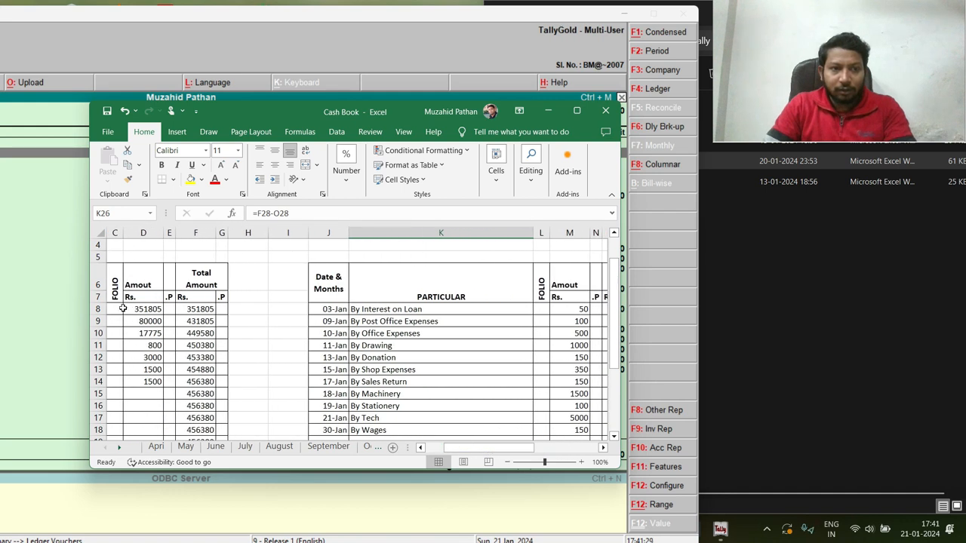
pyautogui.moveTo(267, 120); pyautogui.dragTo(149, 179)
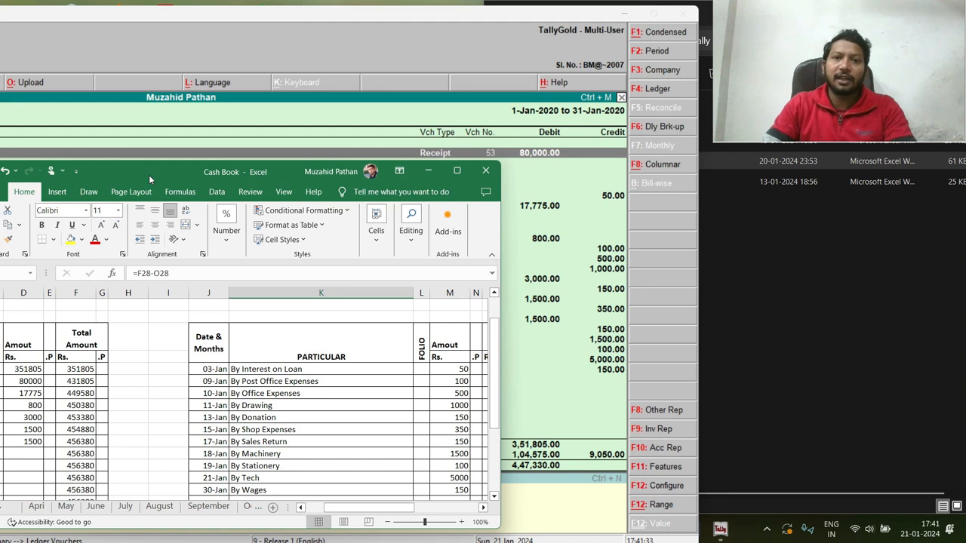
# - Minimize Tally and maximize the Cash Book workbook on its January sheet
pyautogui.click(624, 13)
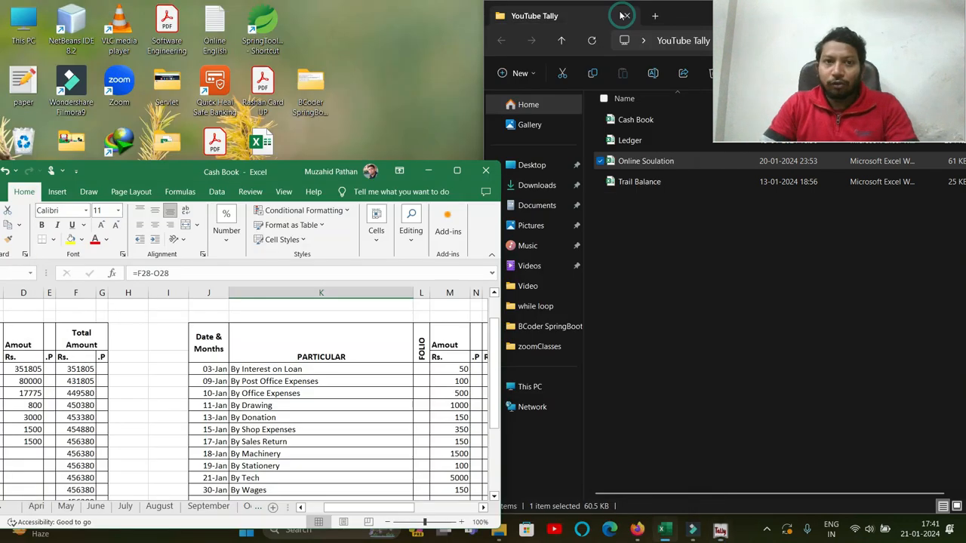
pyautogui.click(457, 170)
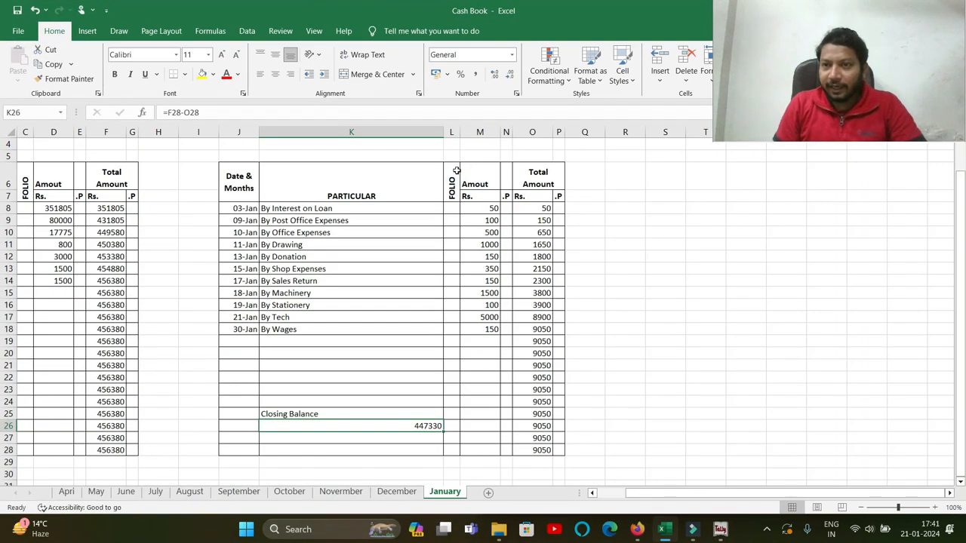